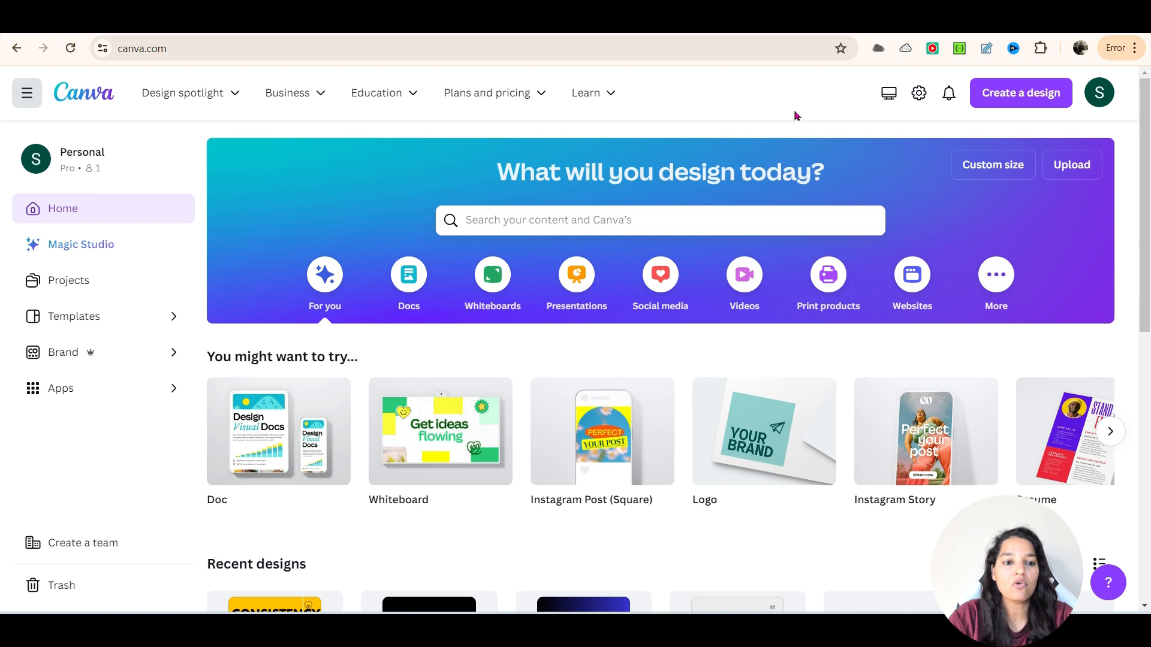
- Search for "logo", open the 500 × 500 px Logo template category and browse its designs
left_click(581, 220)
type("logo")
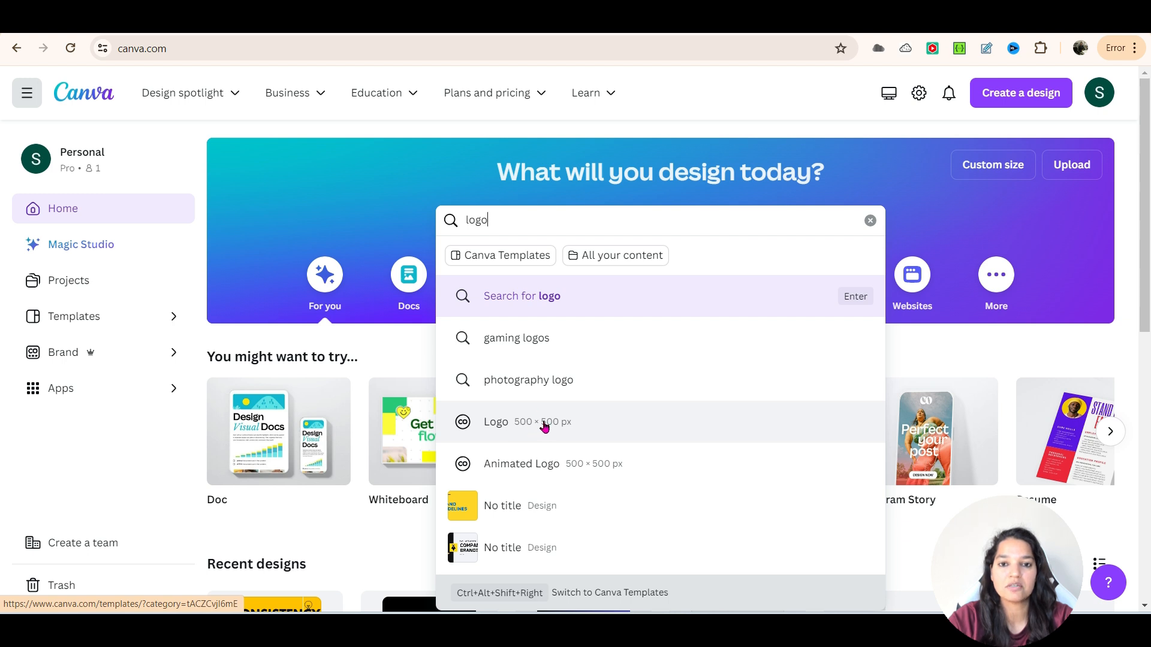
left_click(498, 419)
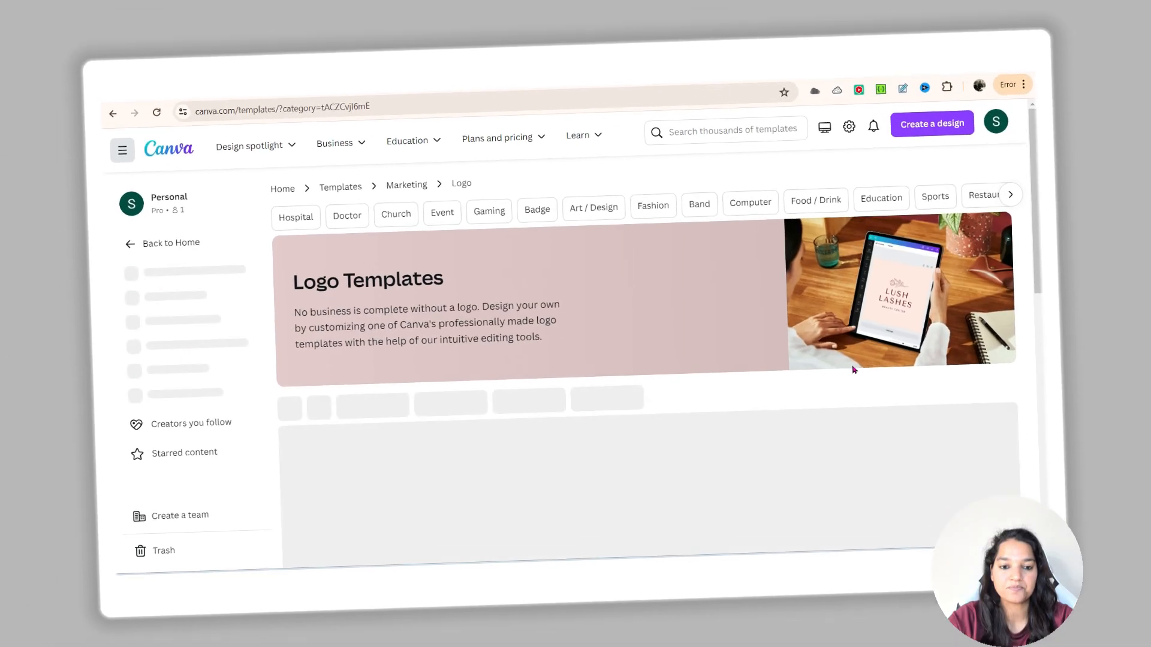
scroll(447, 330, "down", 5)
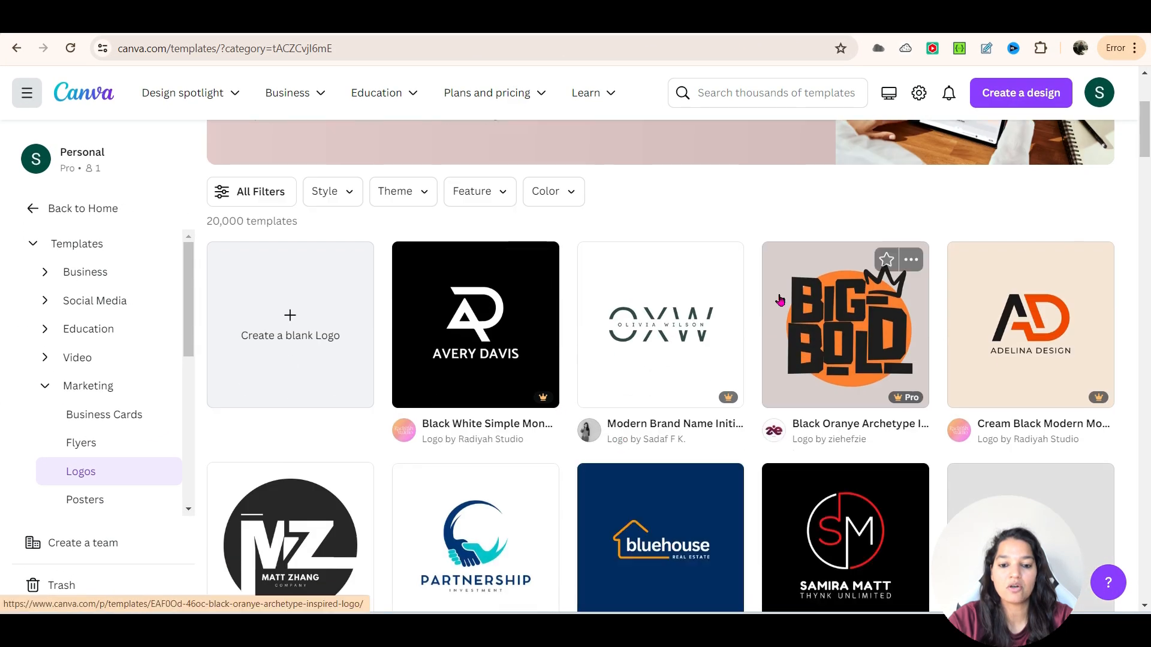
scroll(431, 354, "down", 3)
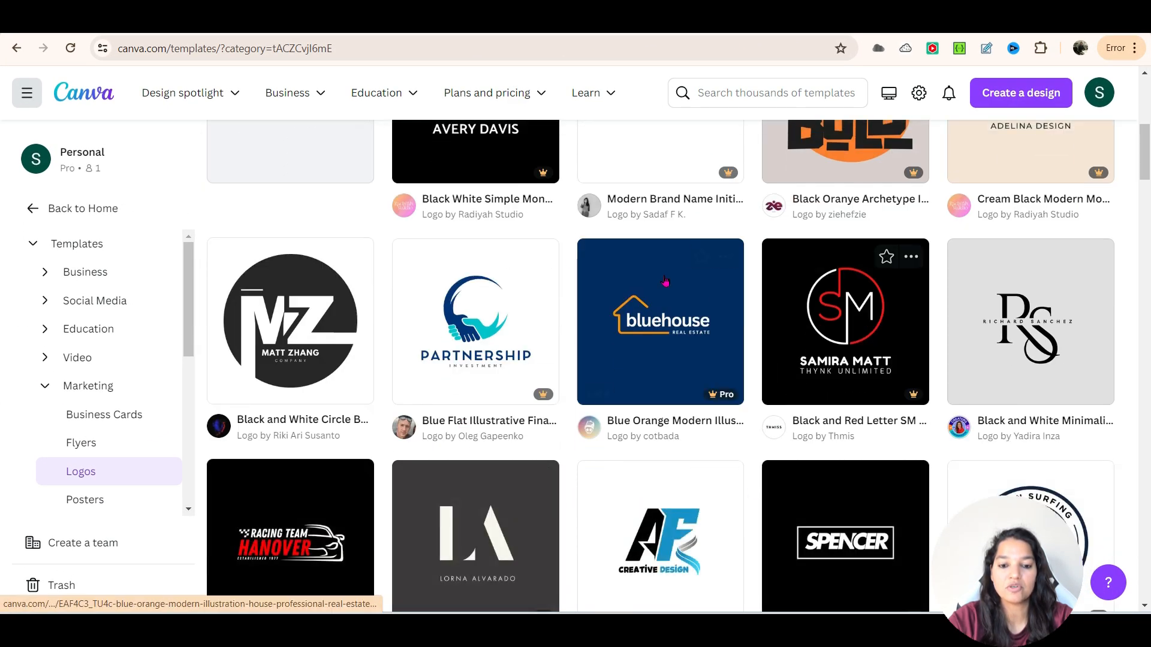
scroll(398, 441, "down", 1)
scroll(599, 329, "up", 6)
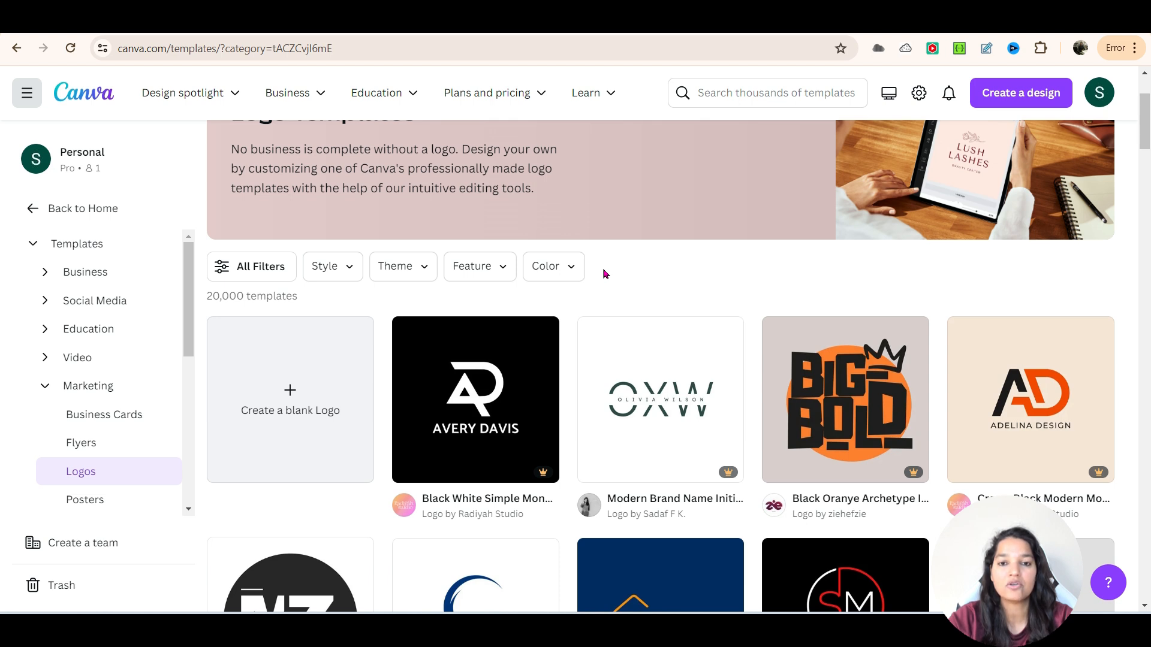
- Filter the logo templates by the yellow color #FED958 and clear that filter again
left_click(575, 265)
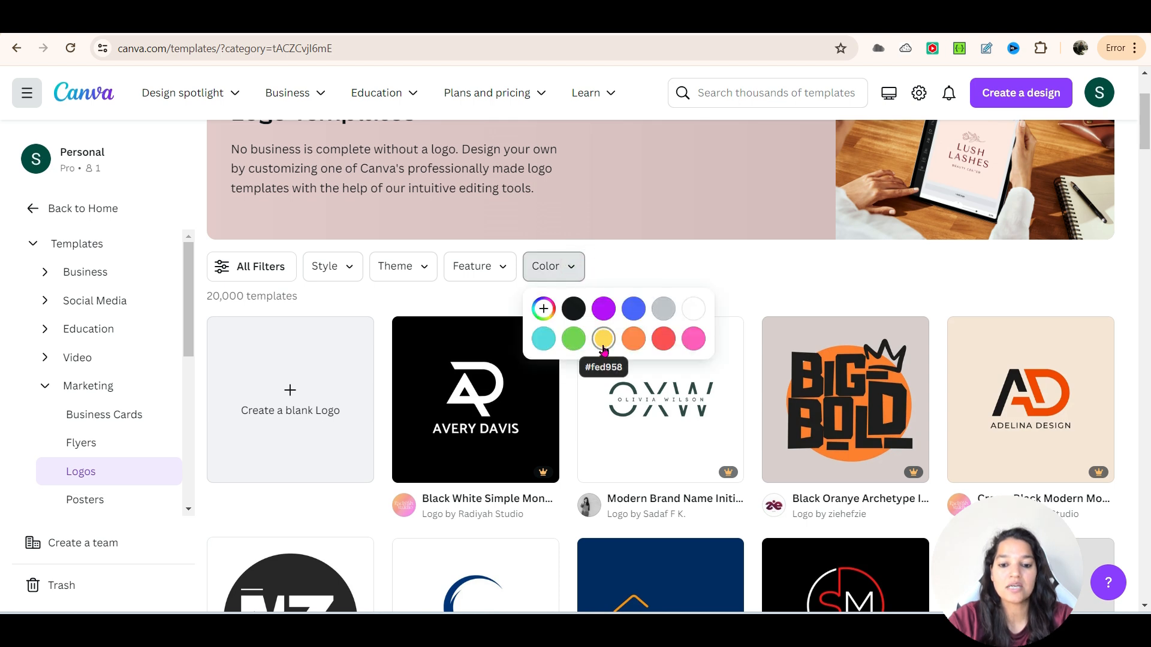
left_click(604, 347)
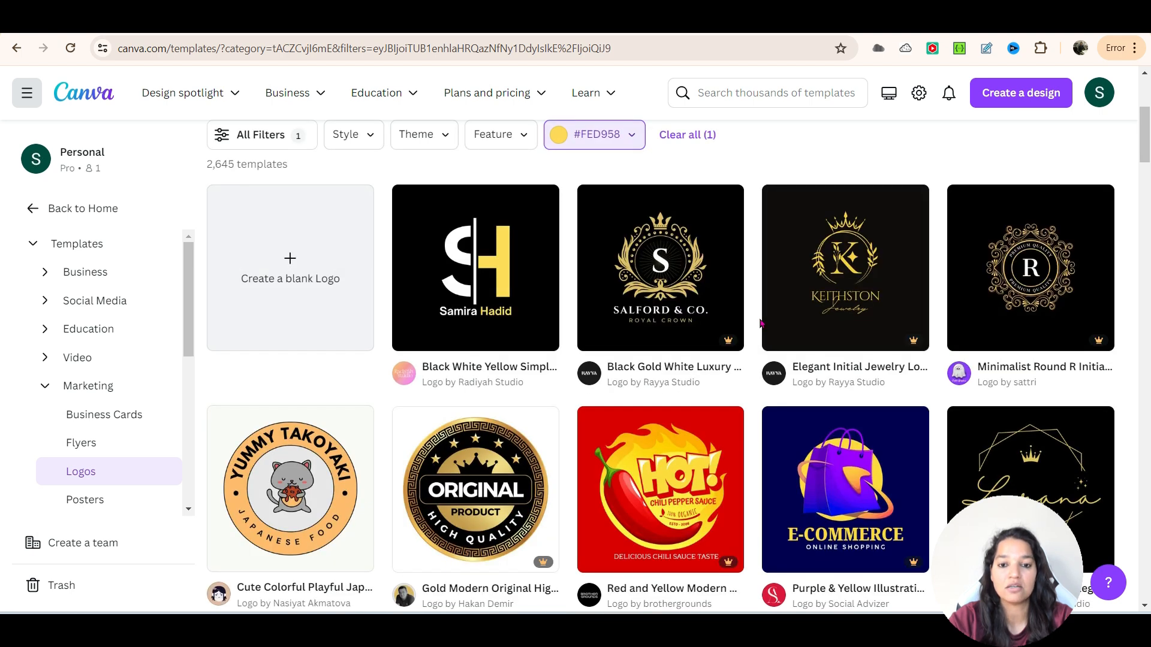
left_click(689, 136)
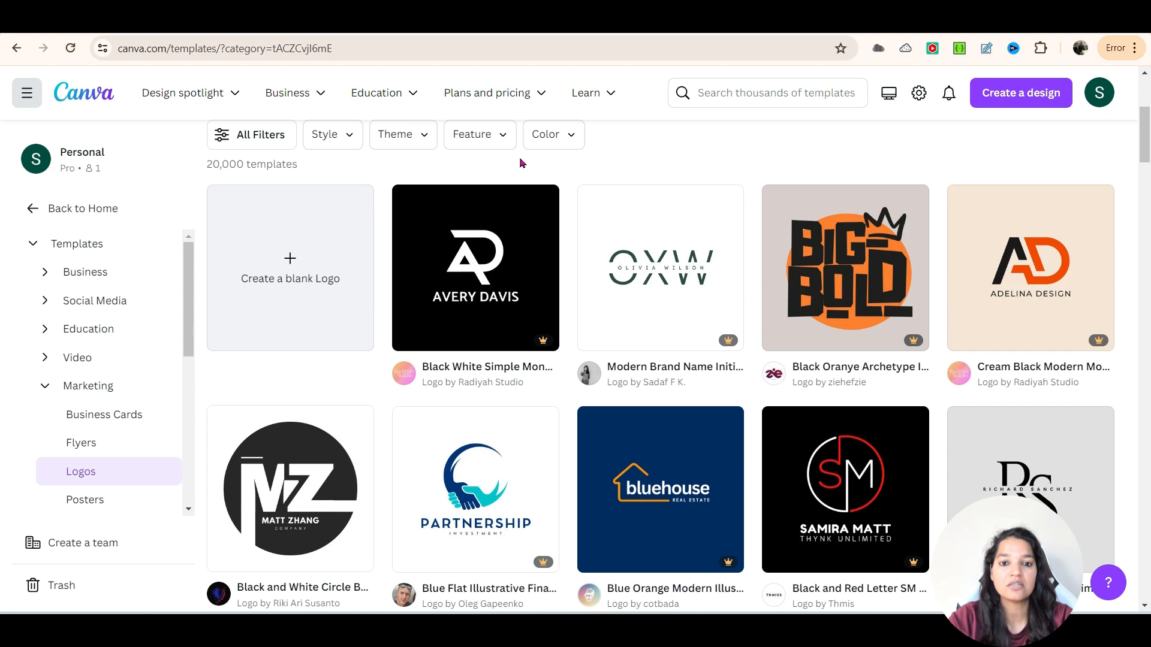
- Filter the logo templates by the Fashion and Beauty themes, toggling both options to compare the designs
left_click(421, 125)
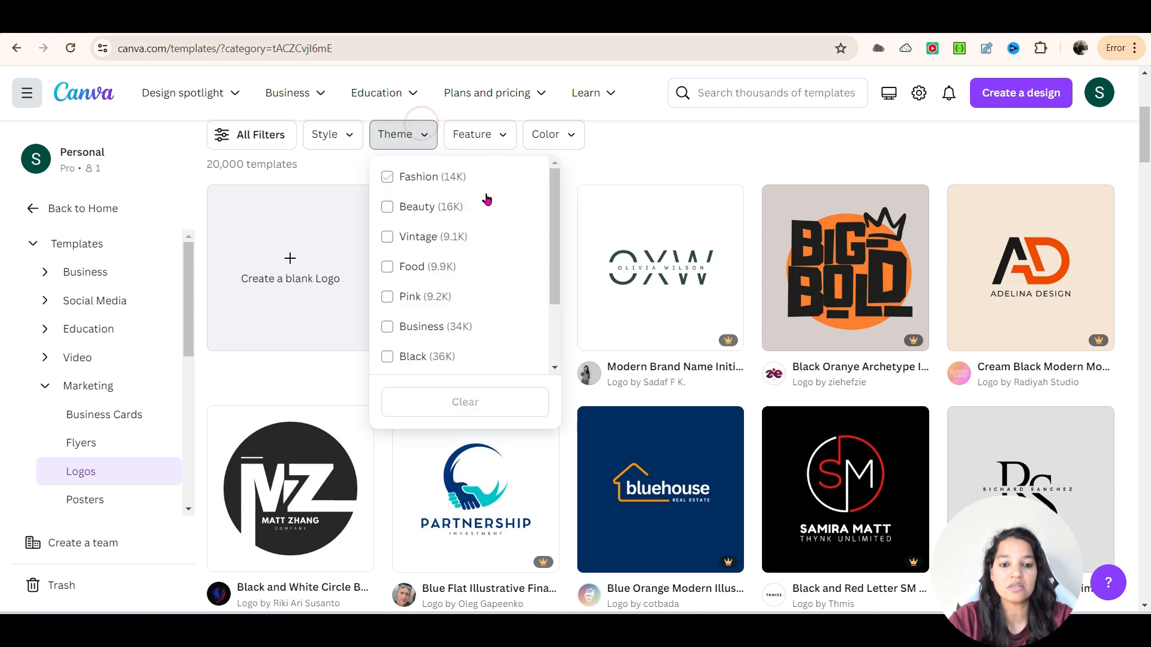
left_click(385, 176)
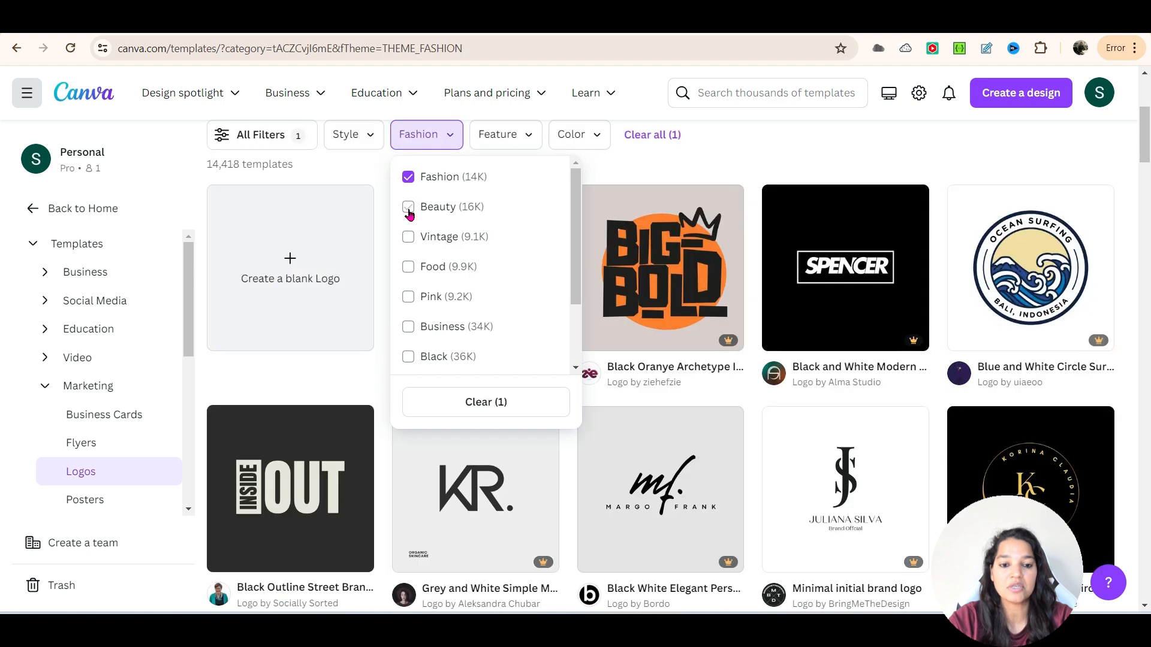
left_click(408, 208)
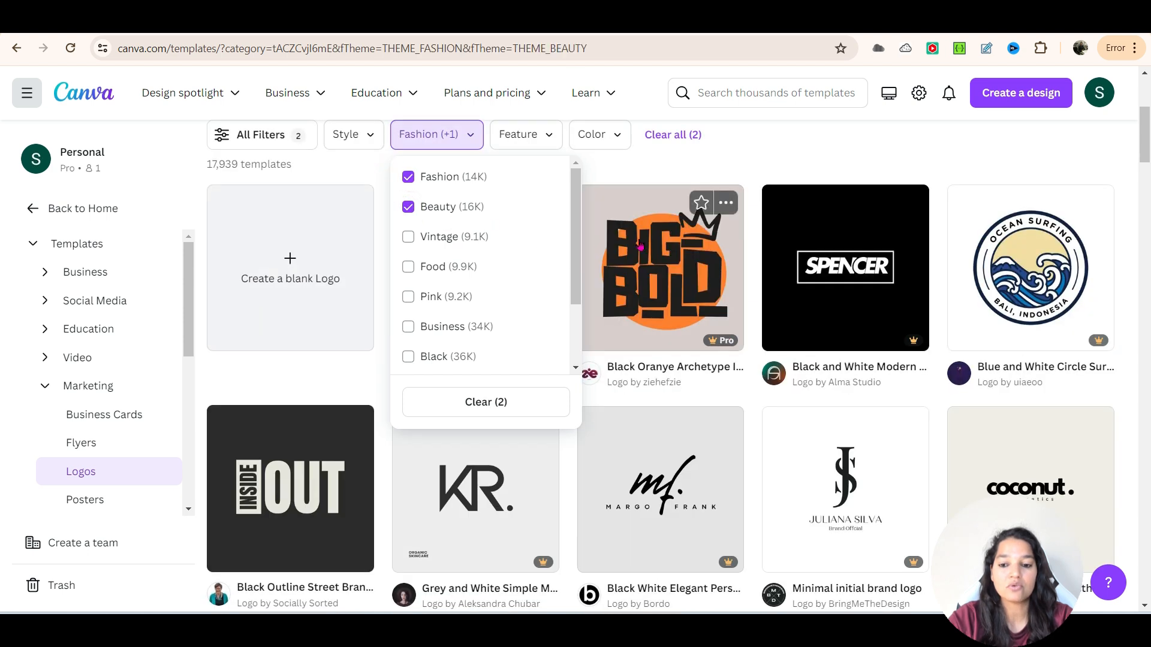
scroll(659, 288, "down", 3)
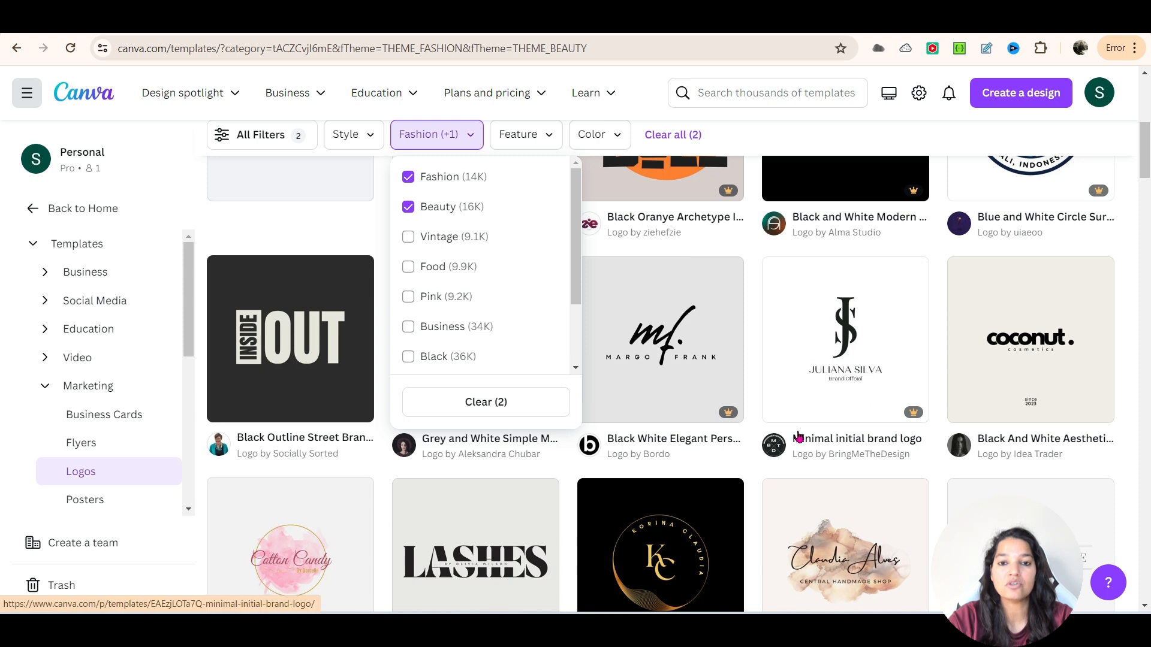
left_click(410, 176)
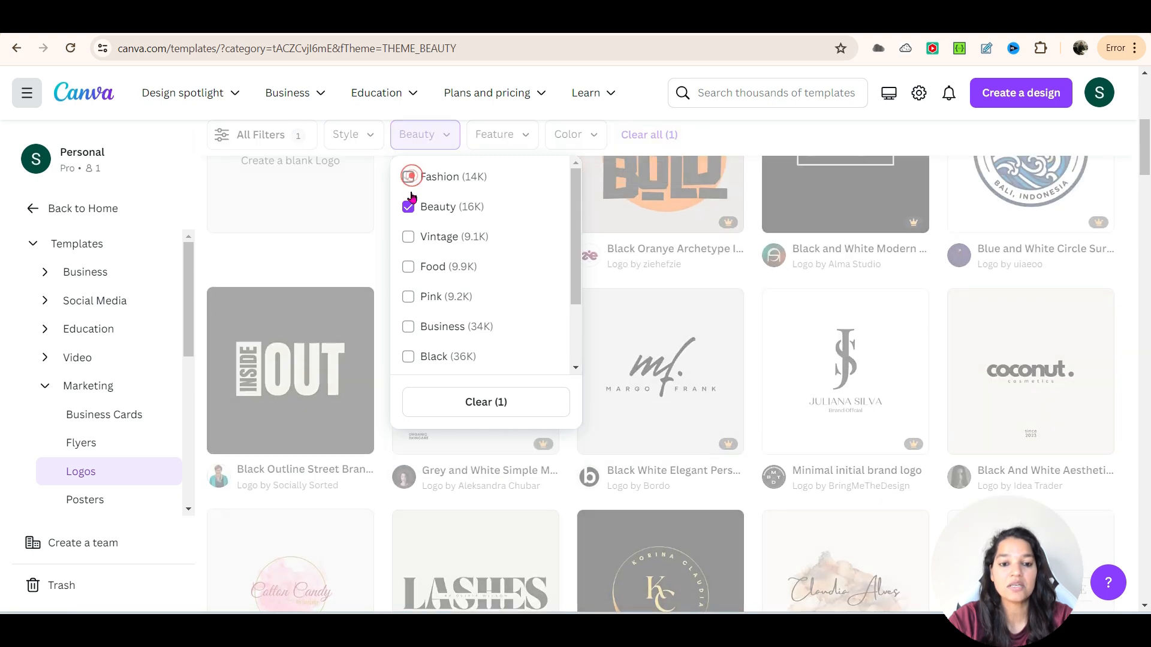
left_click(408, 206)
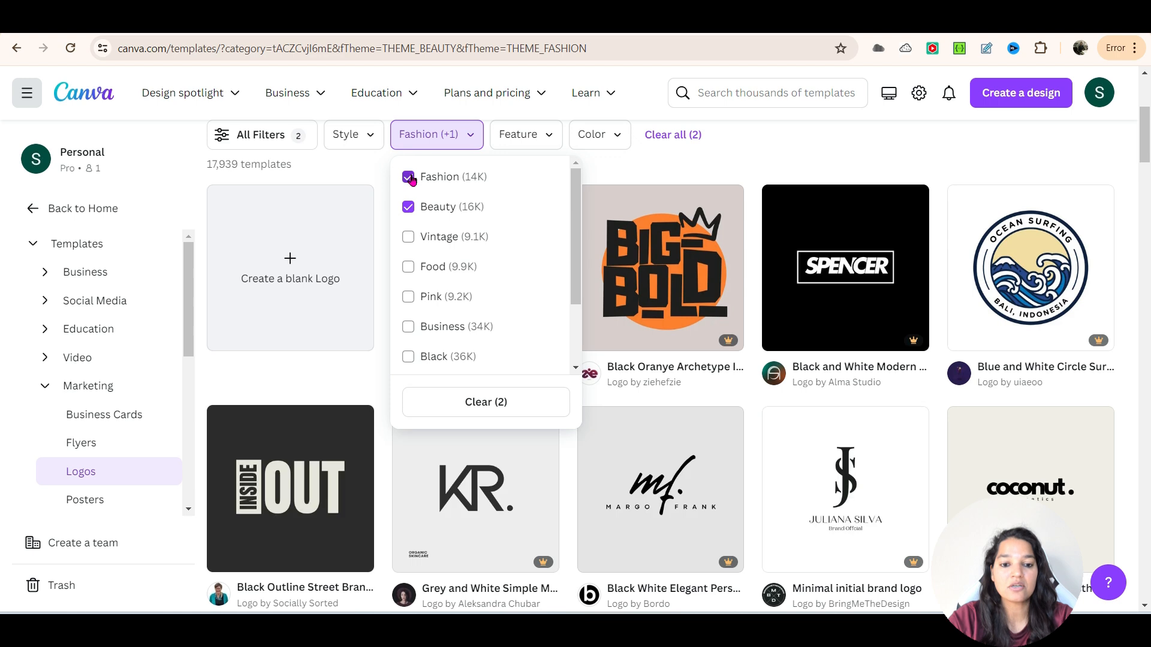
left_click(409, 175)
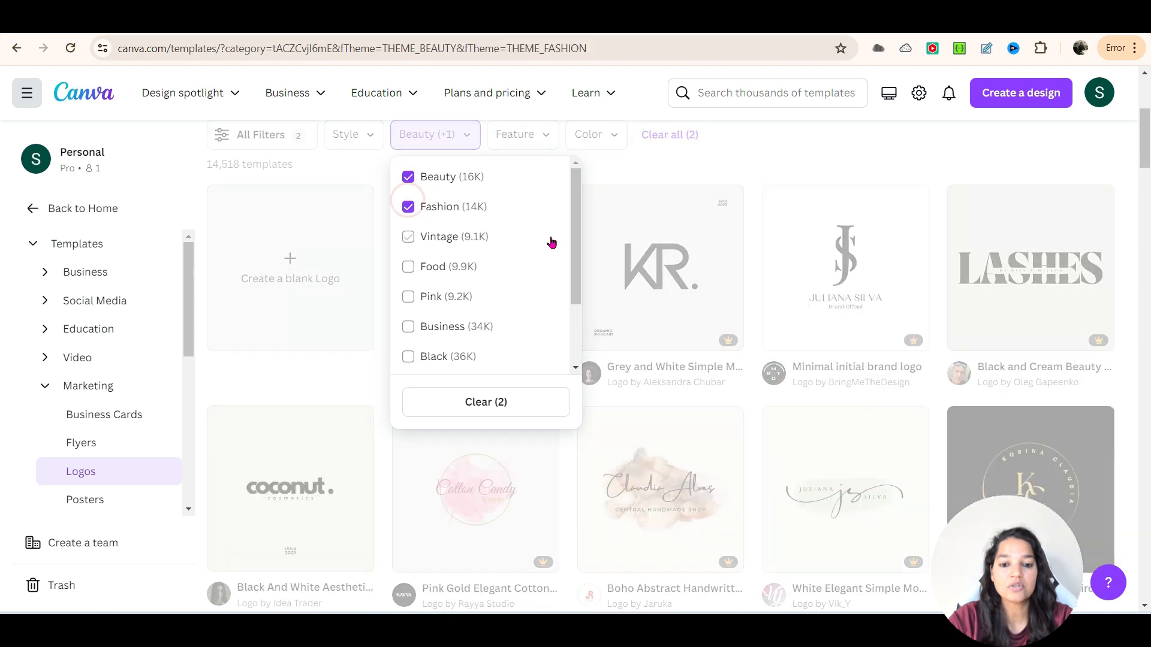
left_click(408, 206)
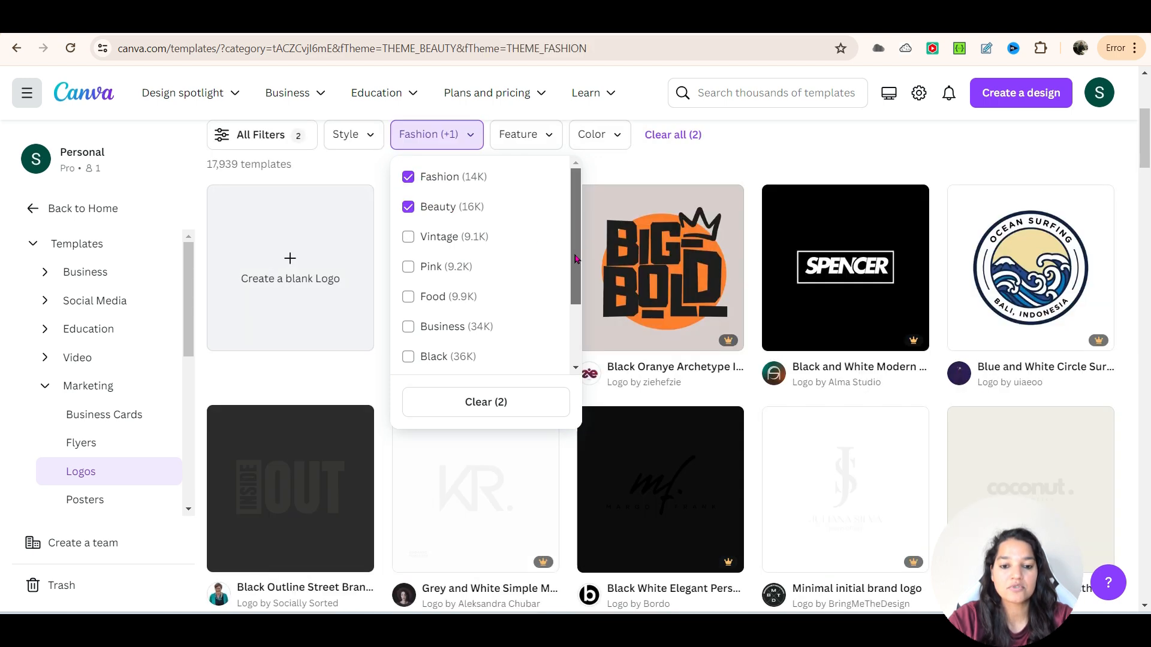
- Restrict the theme filter to Food only, removing Fashion and Beauty, and browse the matching logo templates
scroll(570, 226, "down", 2)
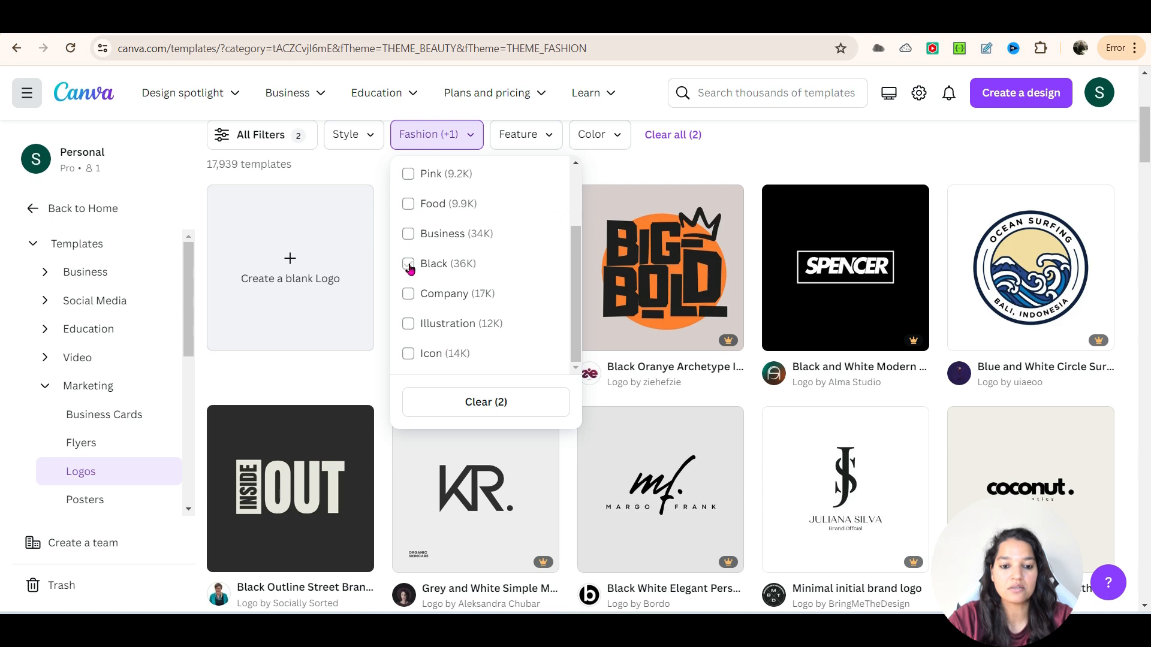
left_click(408, 204)
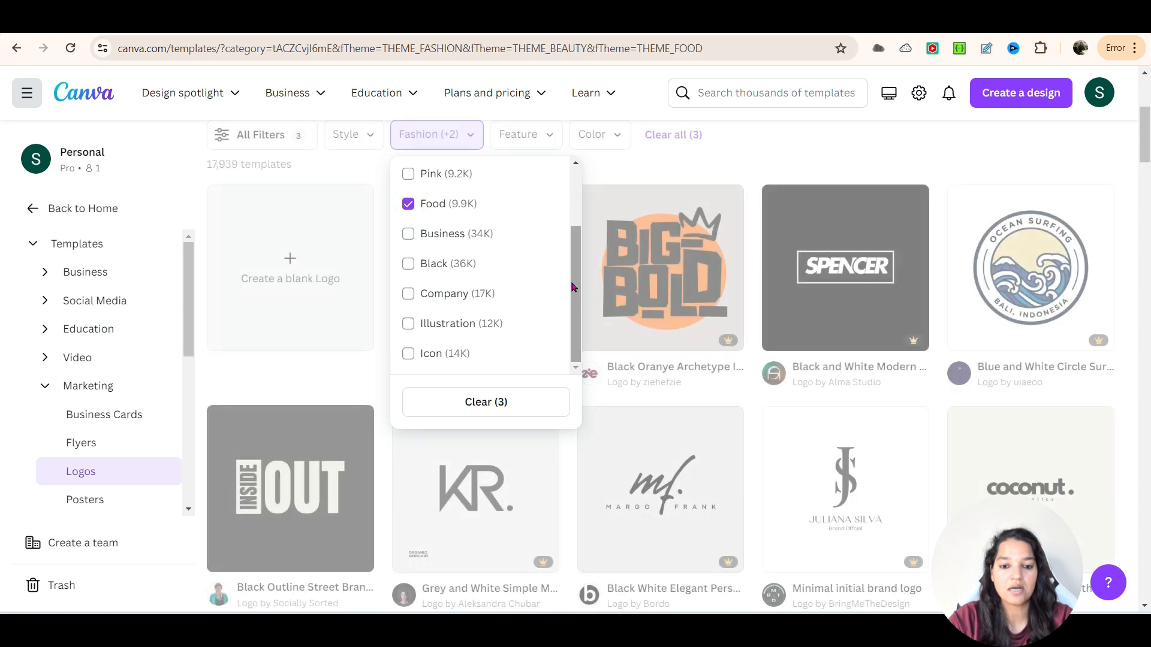
left_click(422, 180)
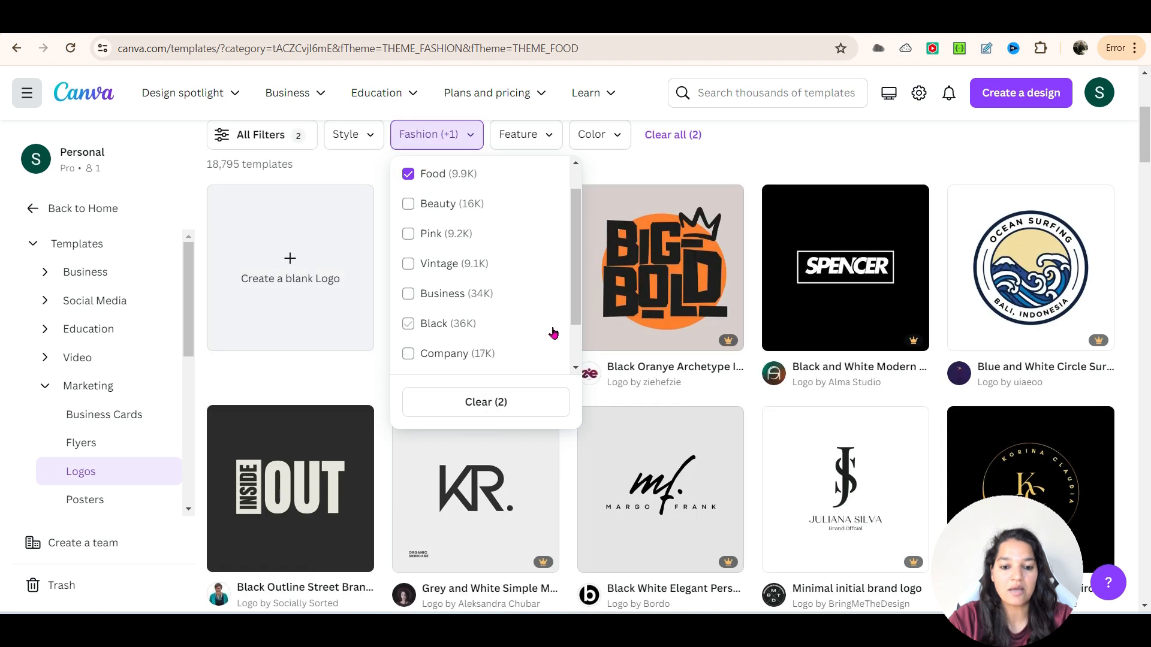
scroll(566, 264, "up", 1)
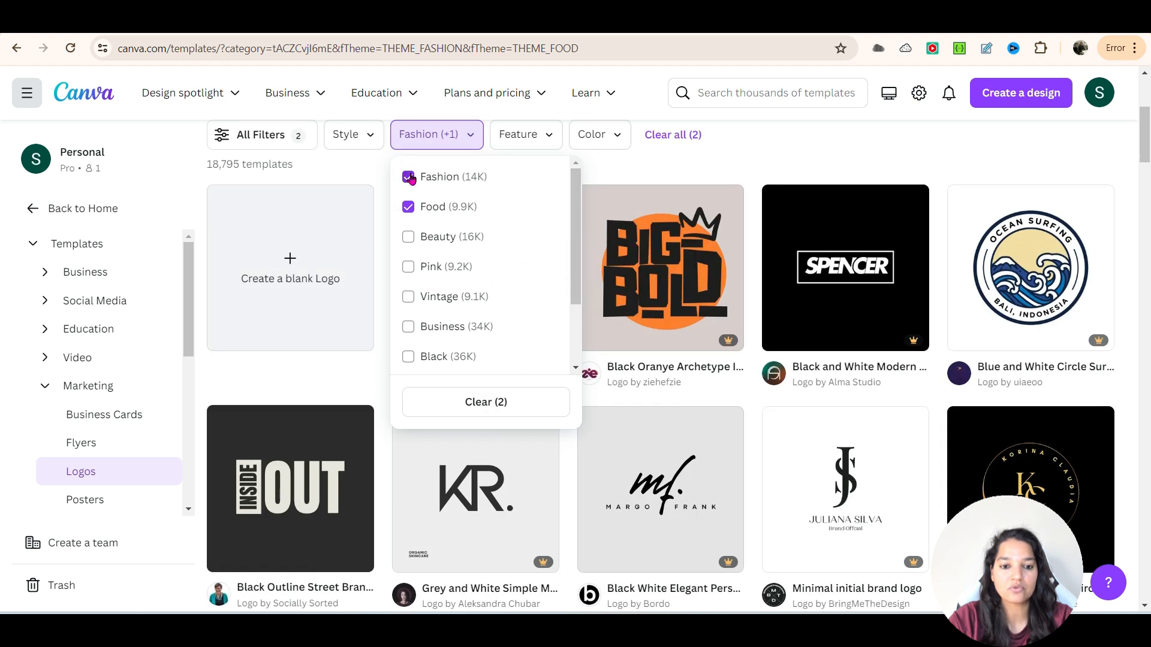
left_click(410, 178)
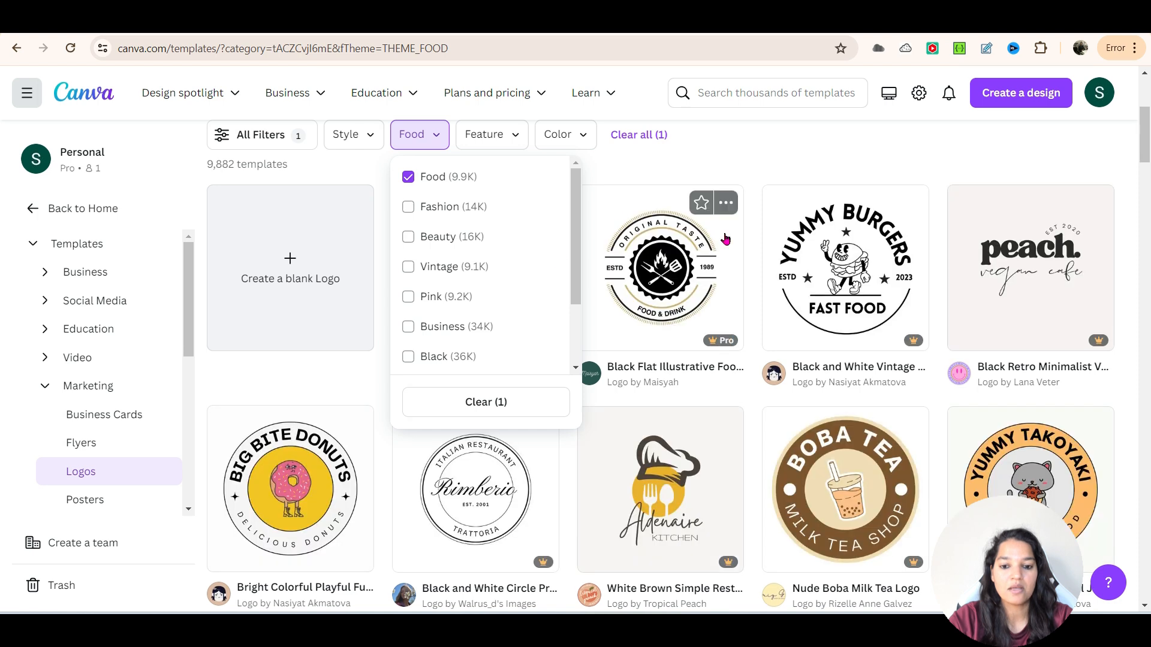
left_click(772, 165)
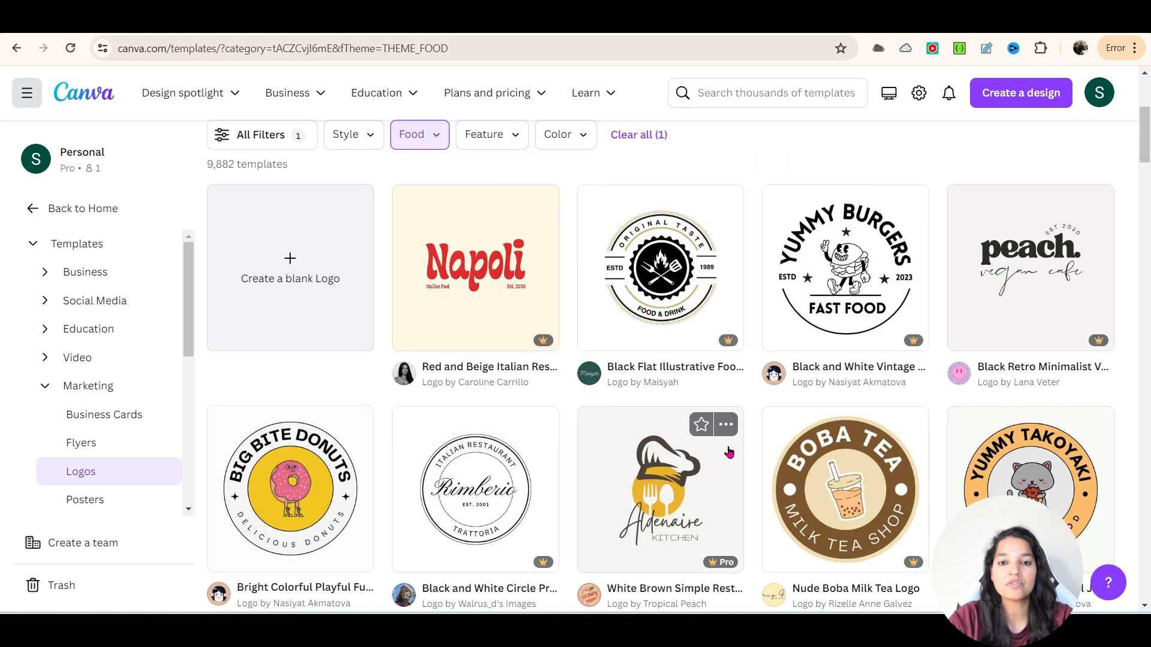
scroll(729, 453, "down", 3)
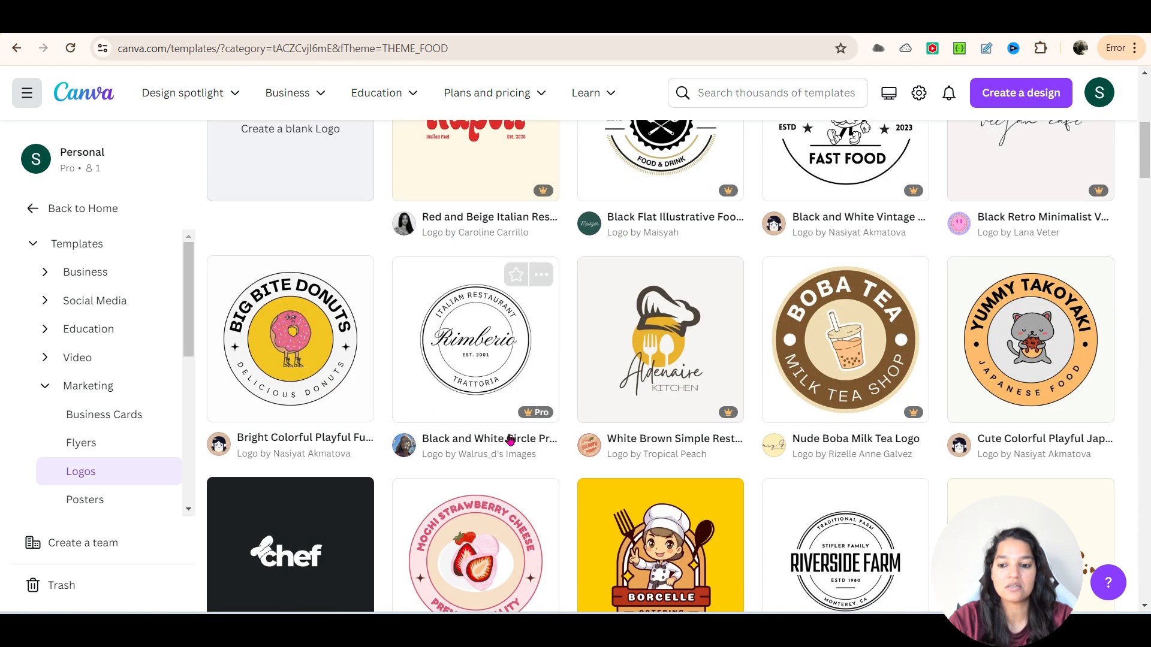
scroll(639, 483, "down", 3)
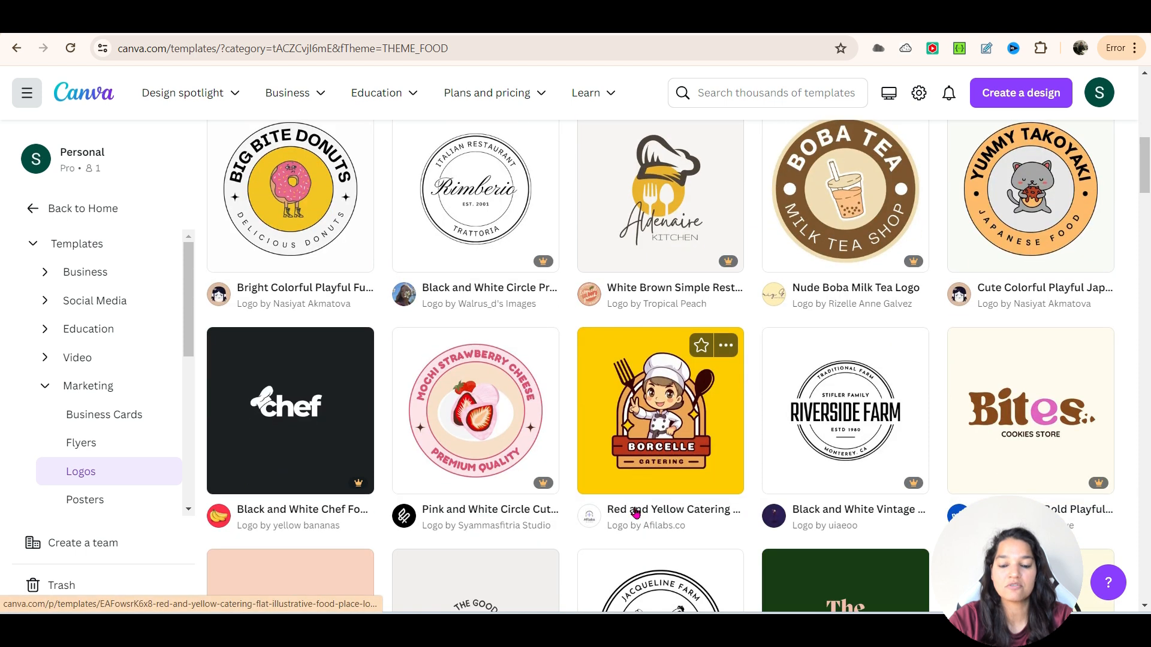
scroll(637, 513, "up", 3)
scroll(687, 382, "up", 2)
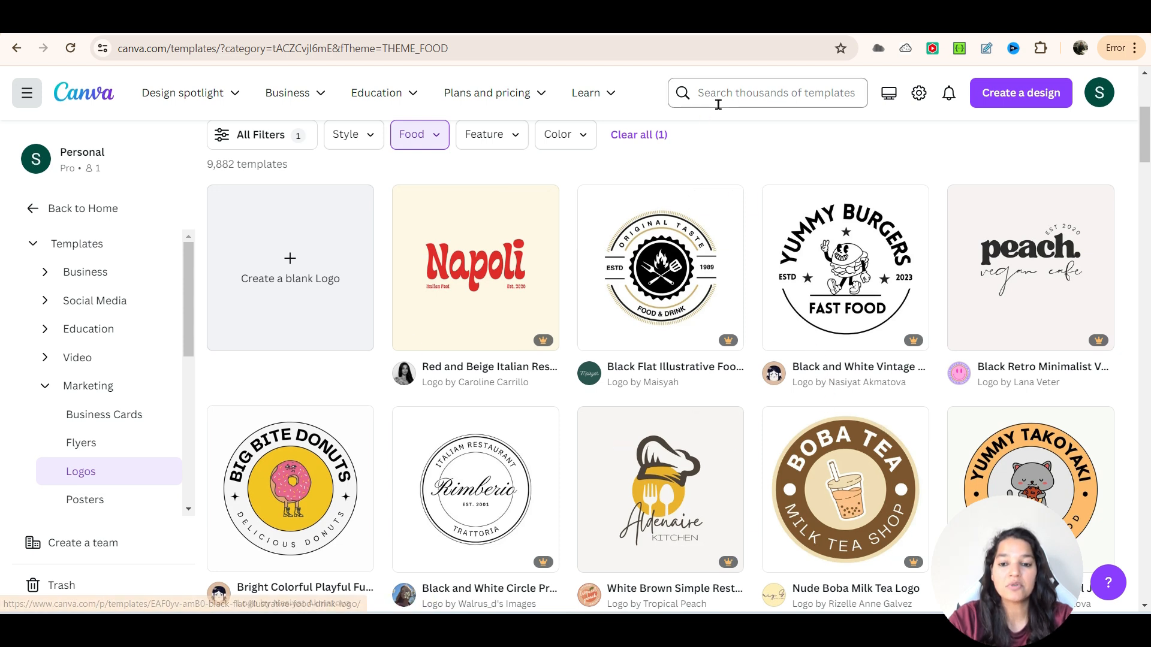
- Clear the Food theme filter from the logo templates
left_click(718, 99)
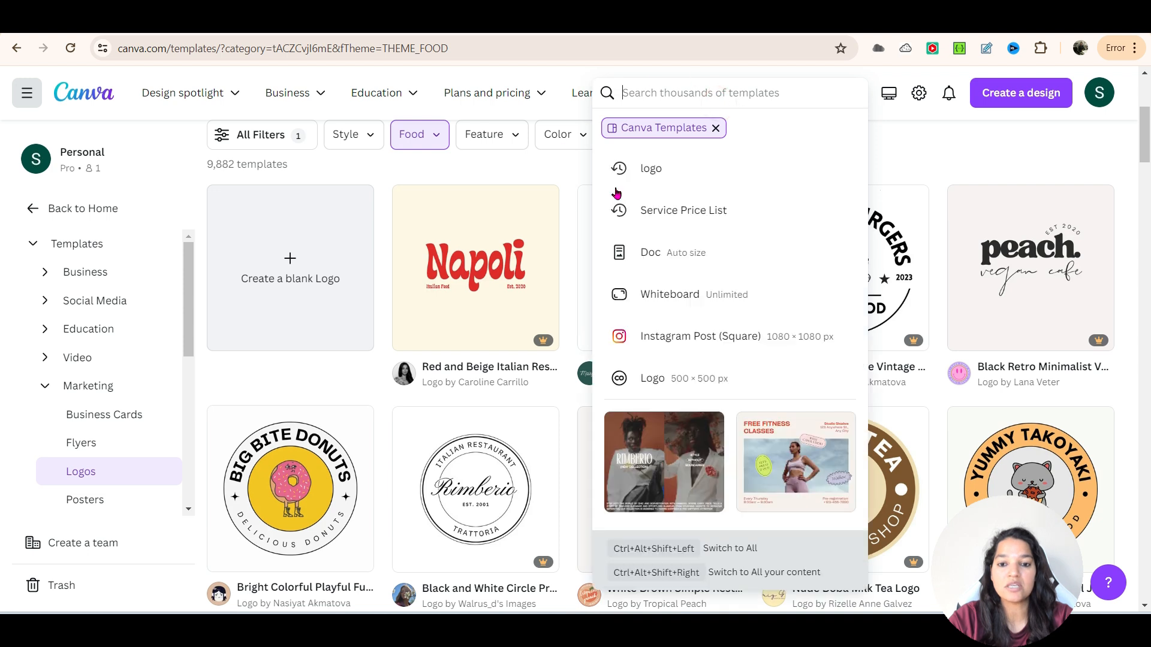
left_click(440, 137)
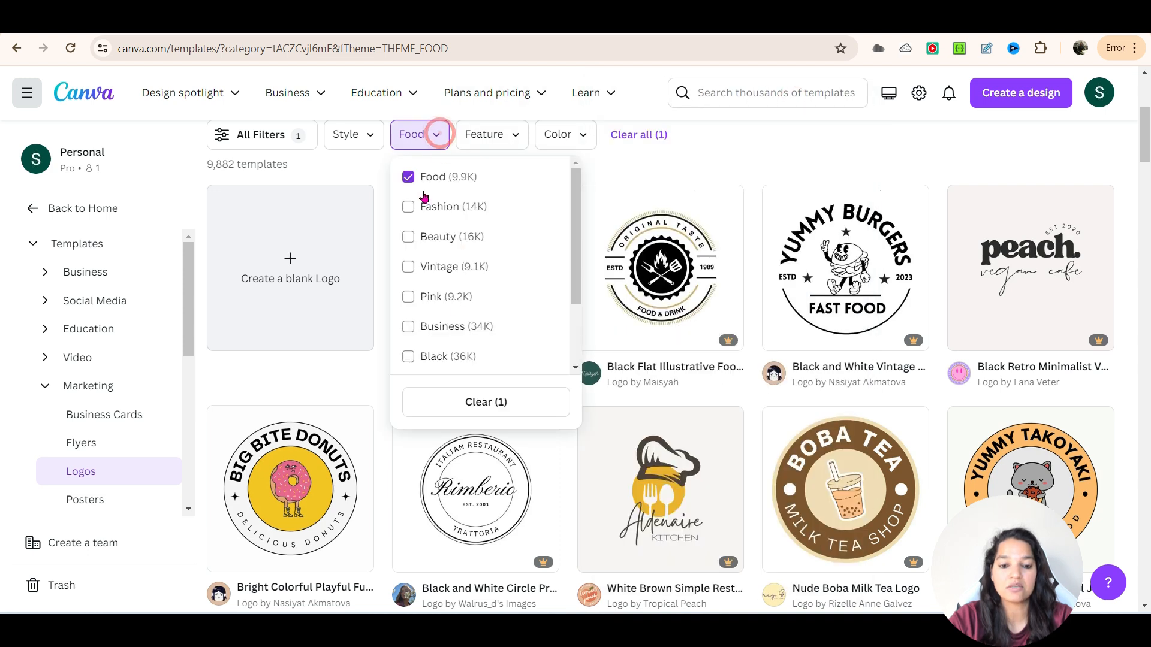
left_click(465, 396)
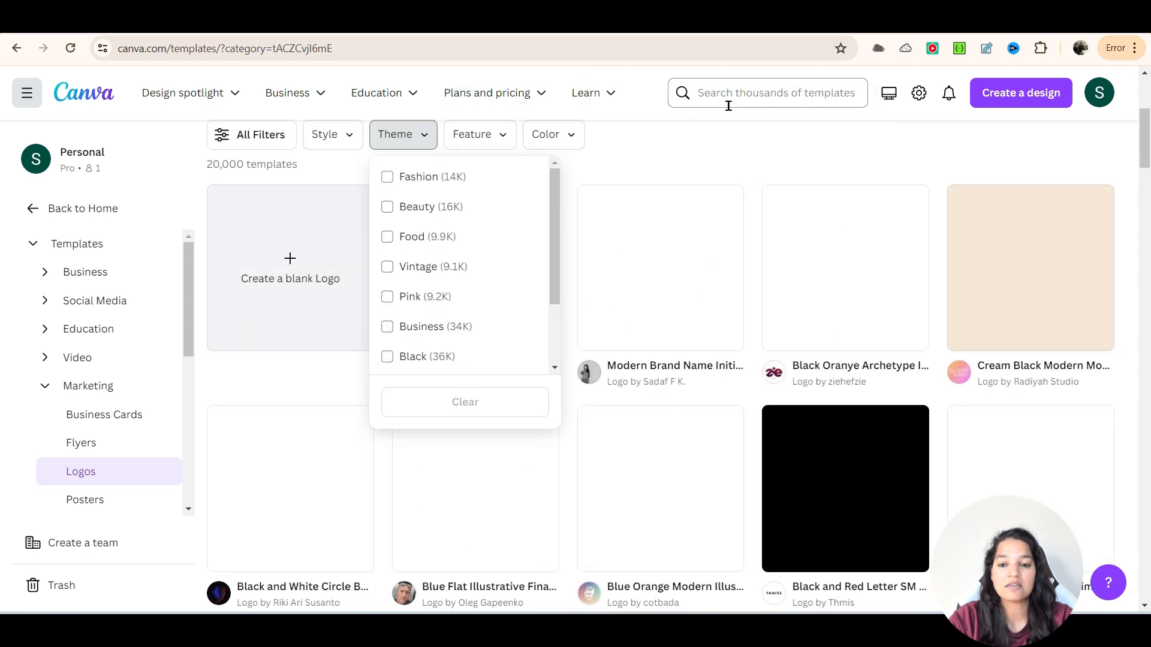
- Search the templates for "logo nails" and browse the nail studio logo designs
left_click(727, 103)
left_click(727, 103)
type("logo nai")
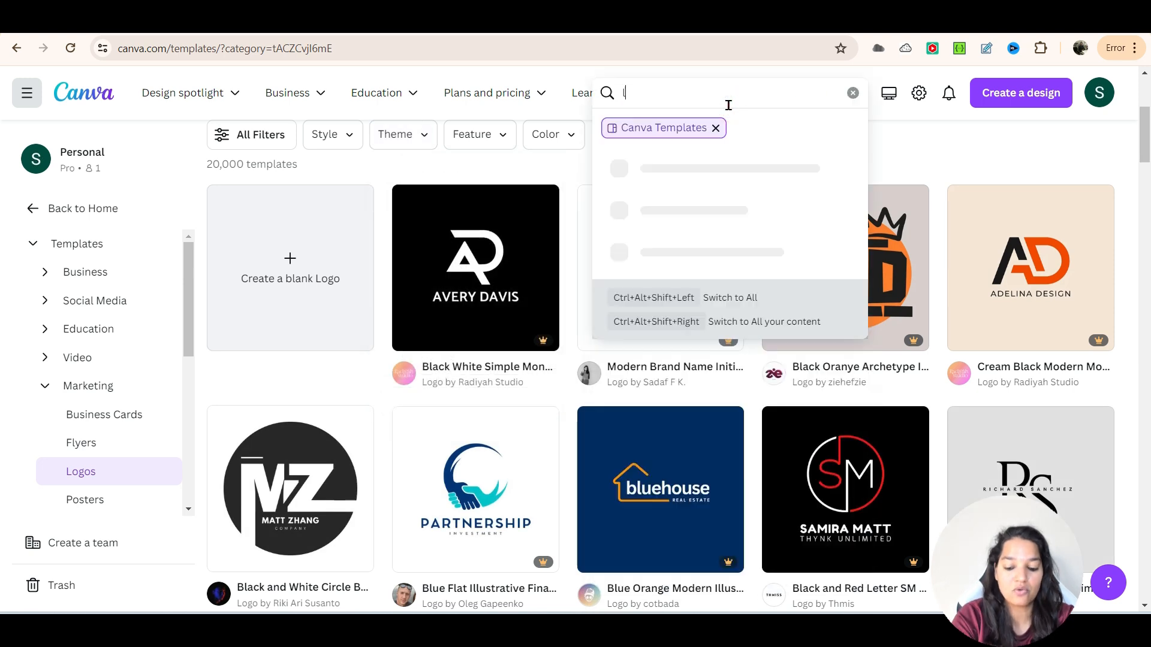
type("ls")
key("Return")
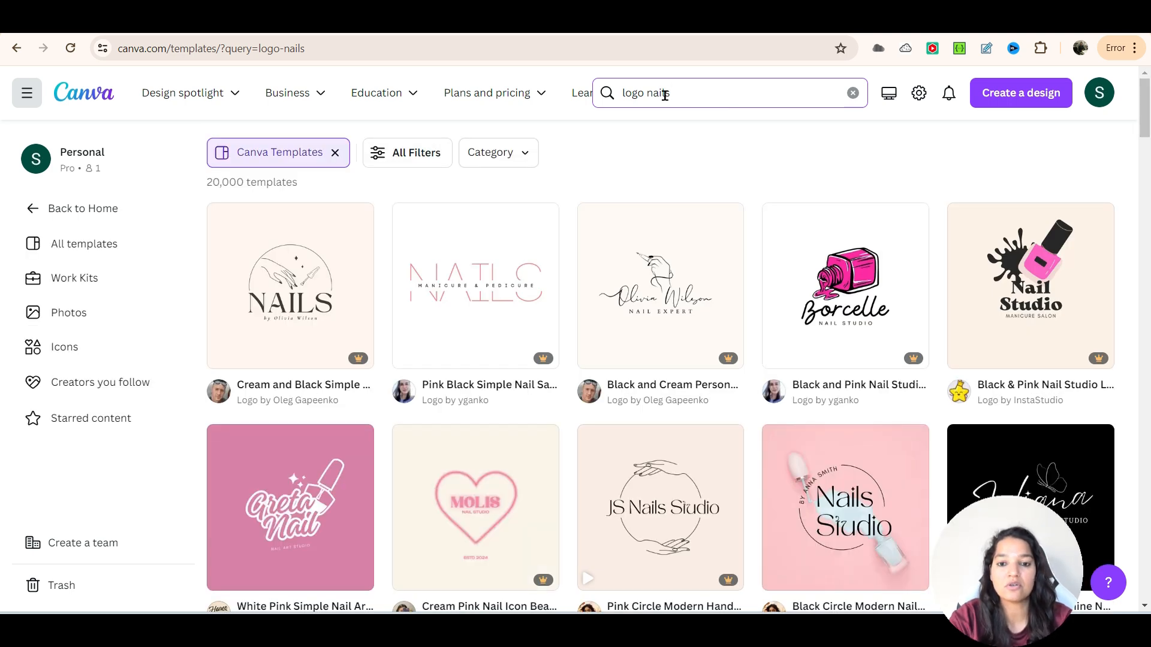
scroll(719, 240, "down", 3)
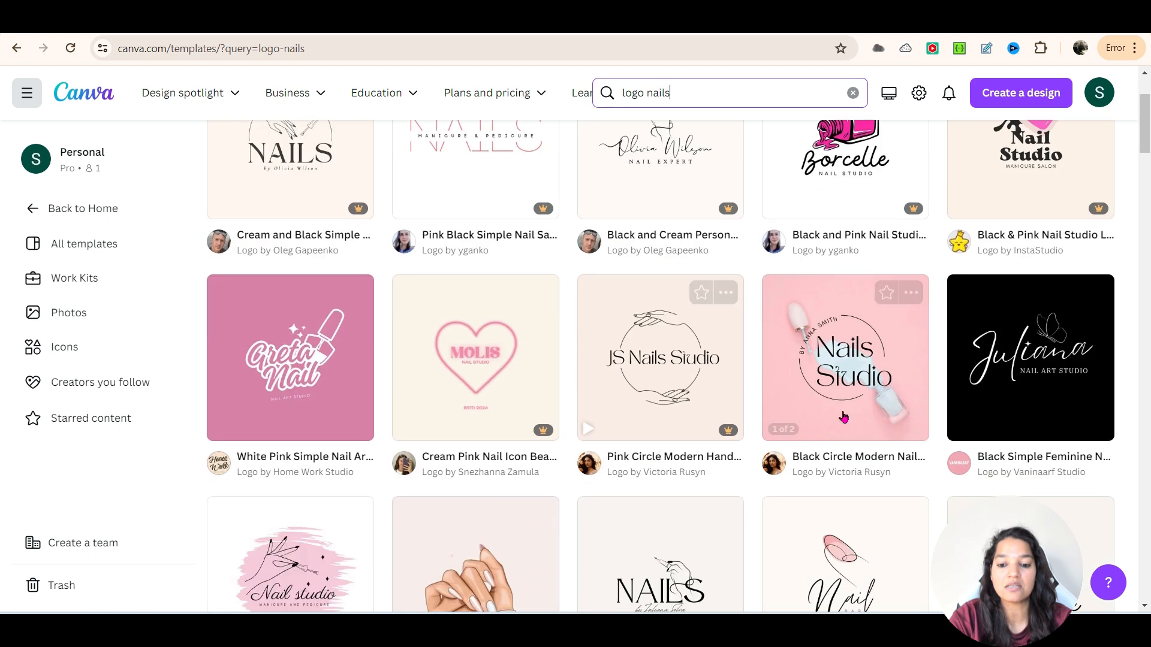
scroll(647, 336, "down", 3)
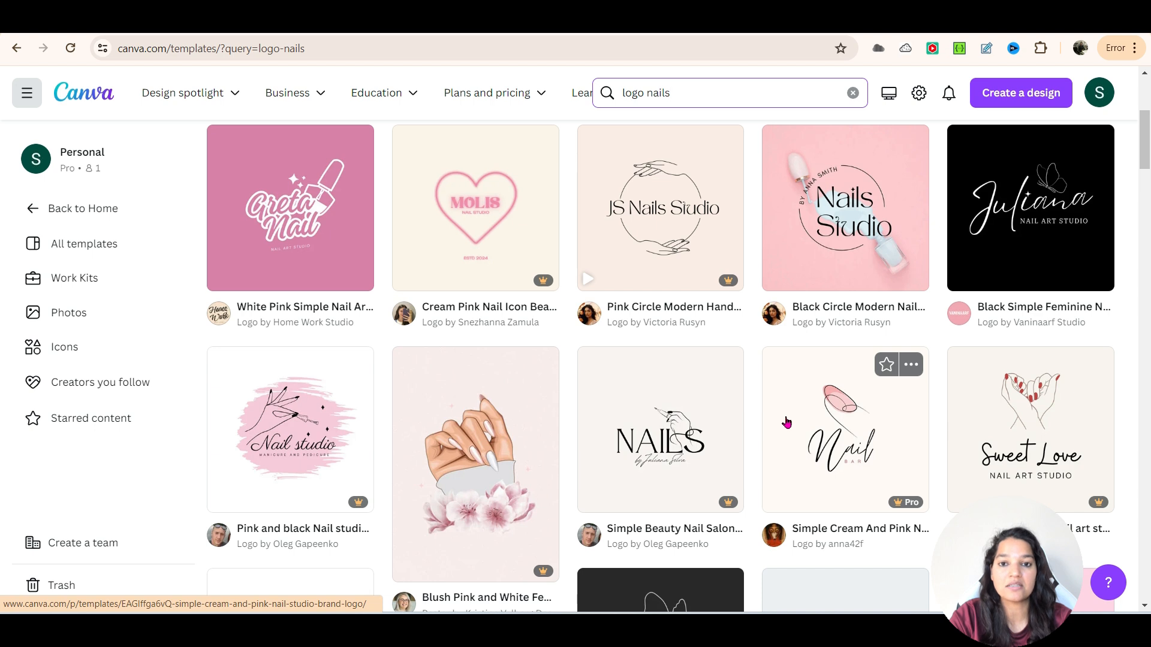
scroll(787, 423, "down", 1)
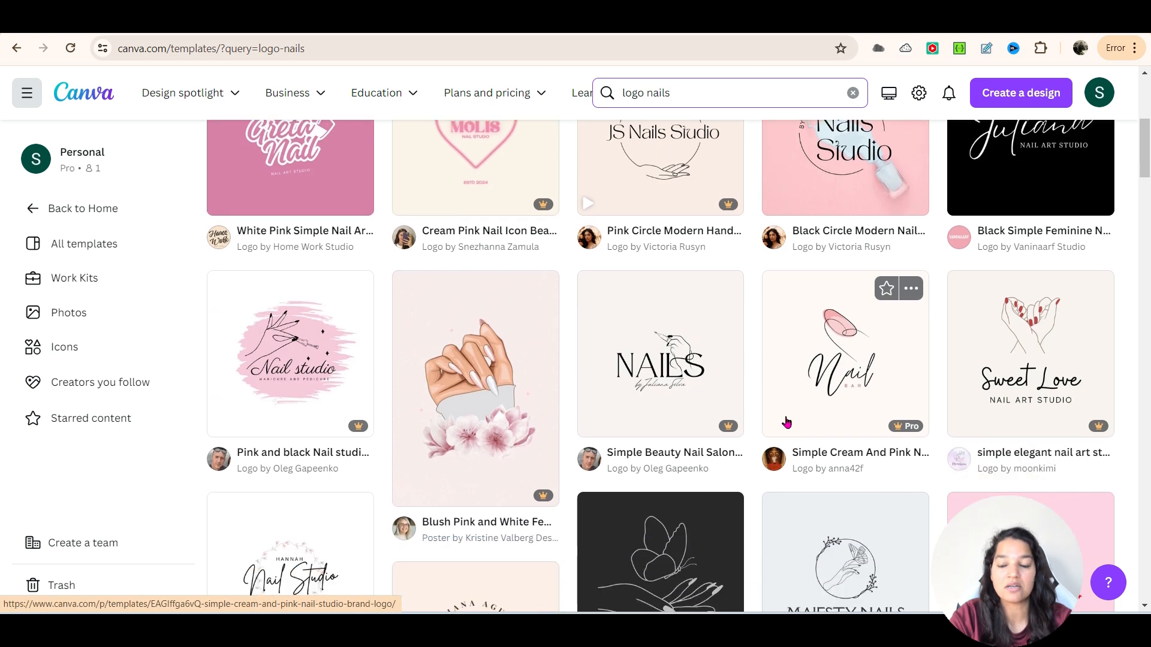
scroll(787, 422, "down", 4)
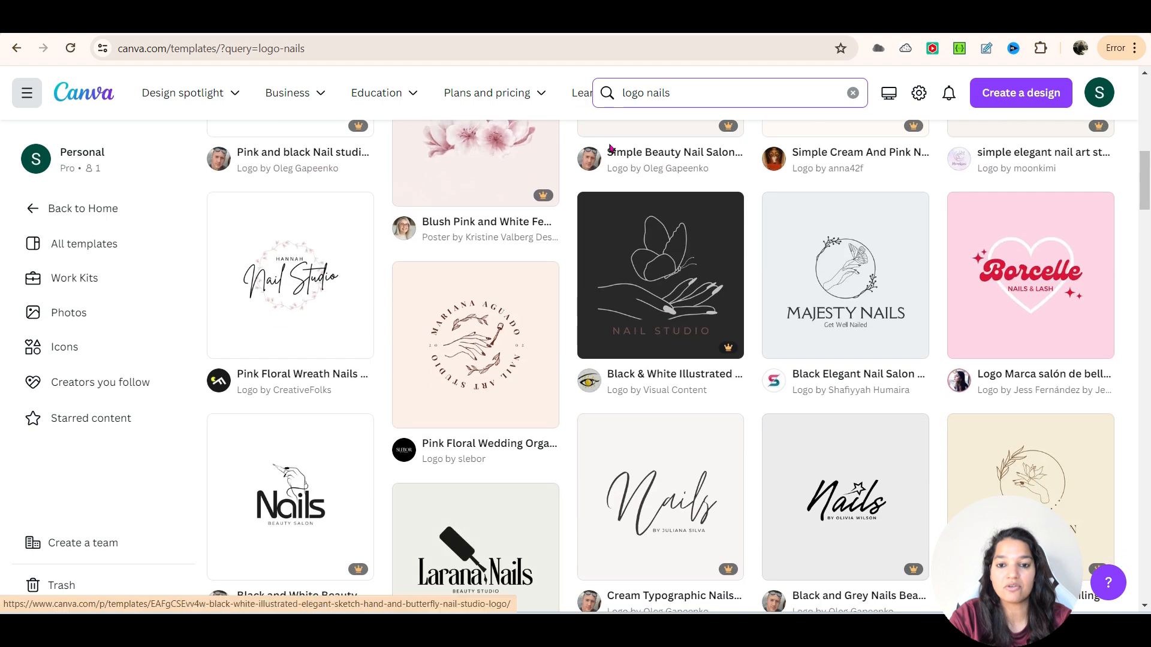
- Search the templates for "logo hair" and browse the hair salon logo designs
double_click(660, 96)
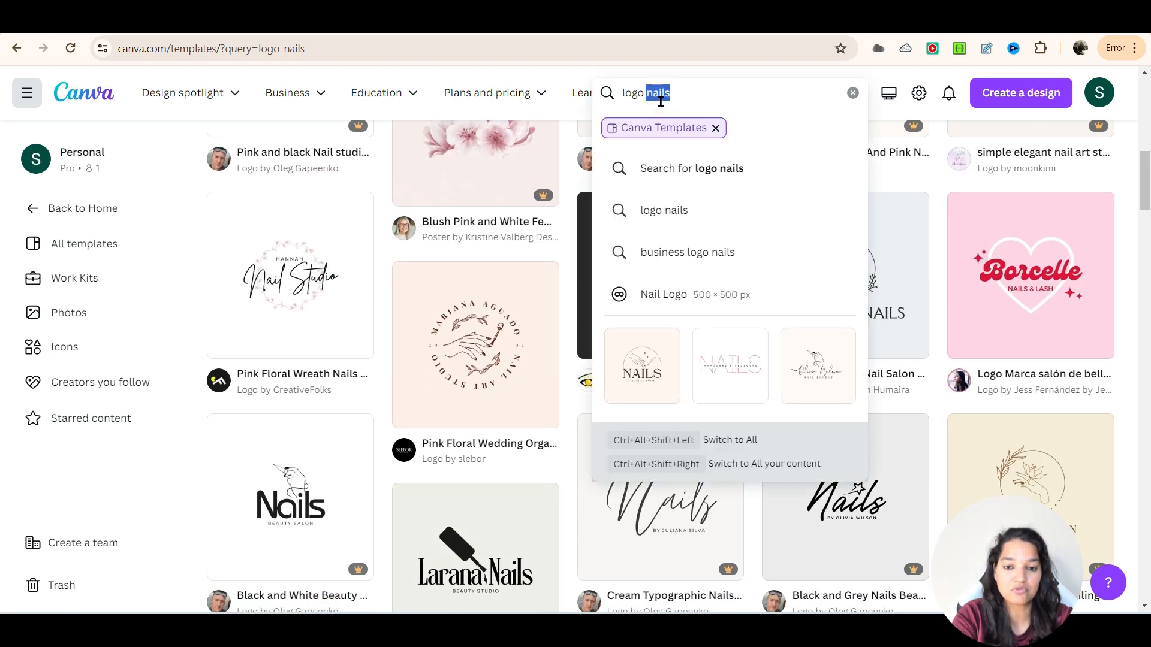
type("har")
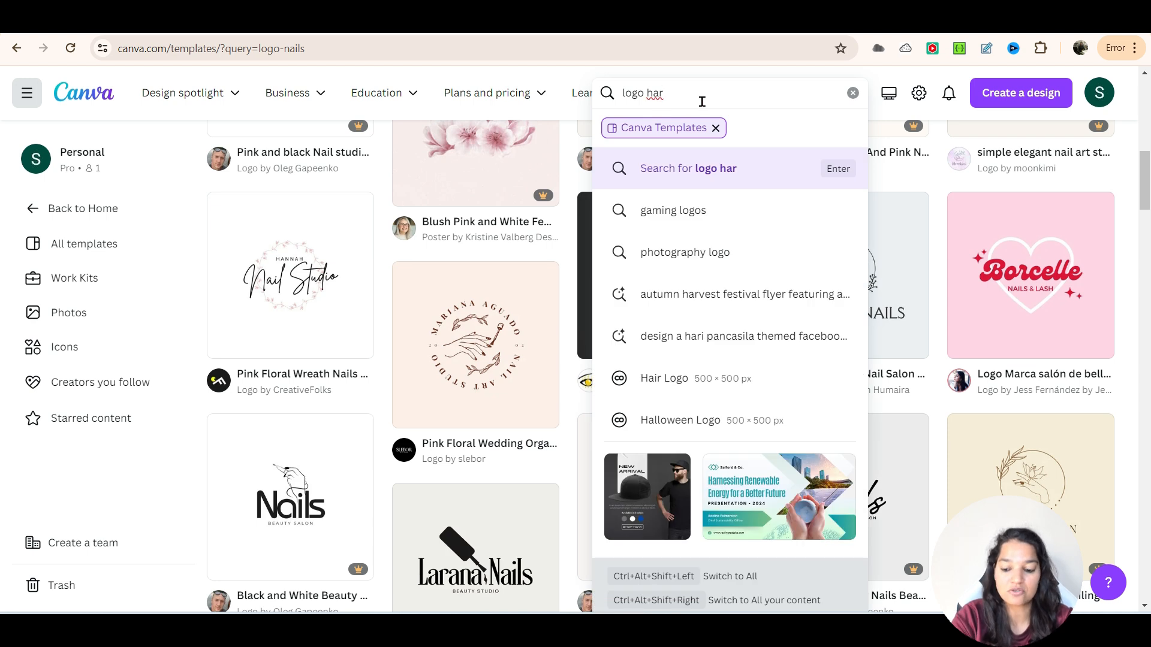
key("BackSpace")
type("ir")
key("Return")
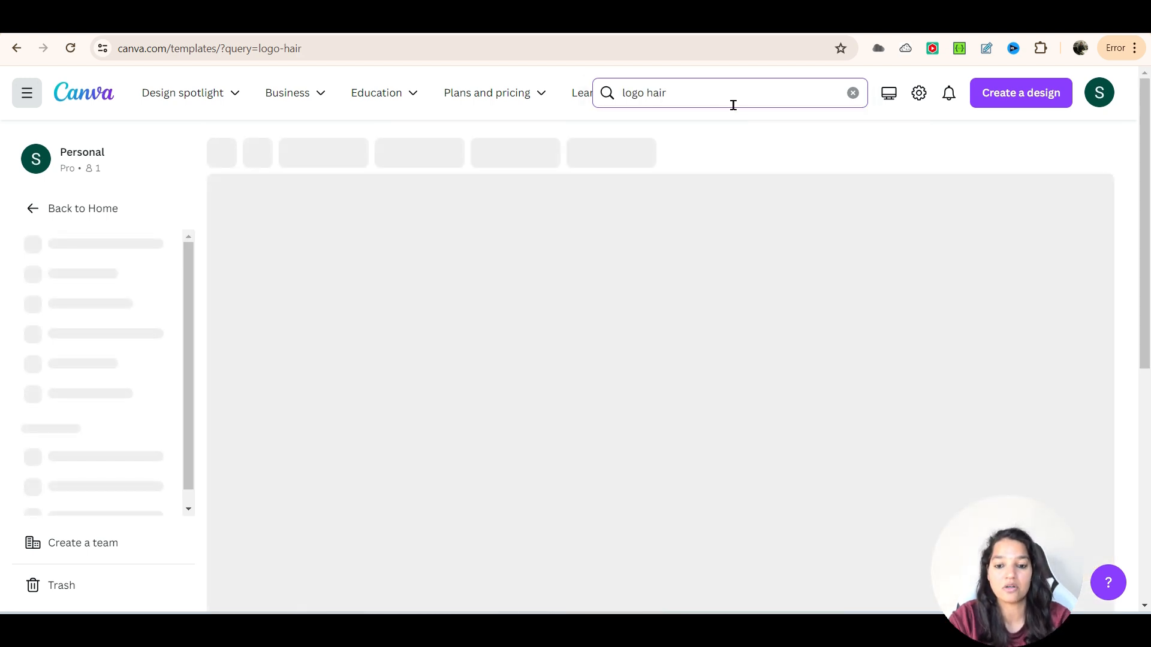
scroll(828, 169, "down", 1)
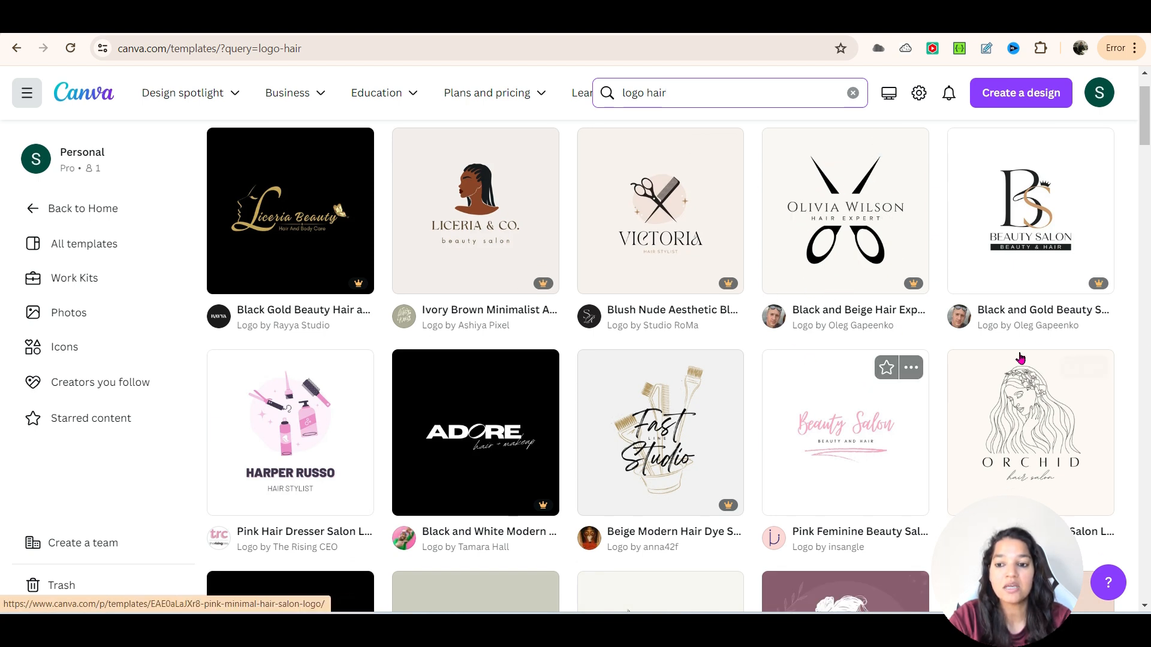
scroll(689, 408, "down", 2)
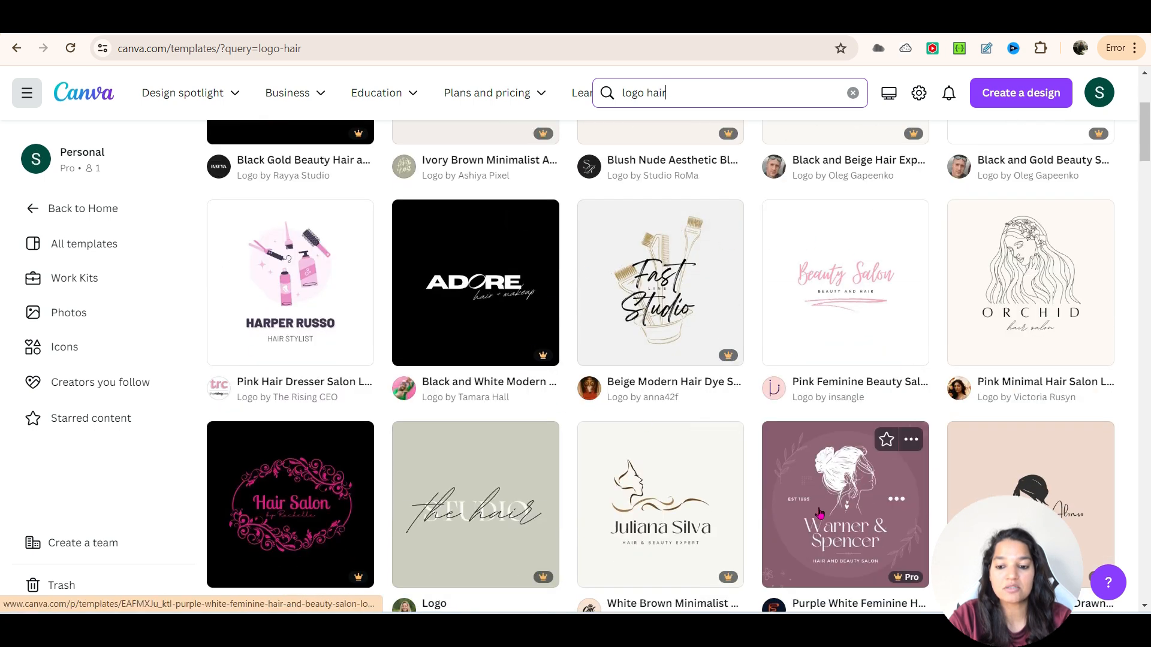
scroll(719, 449, "up", 2)
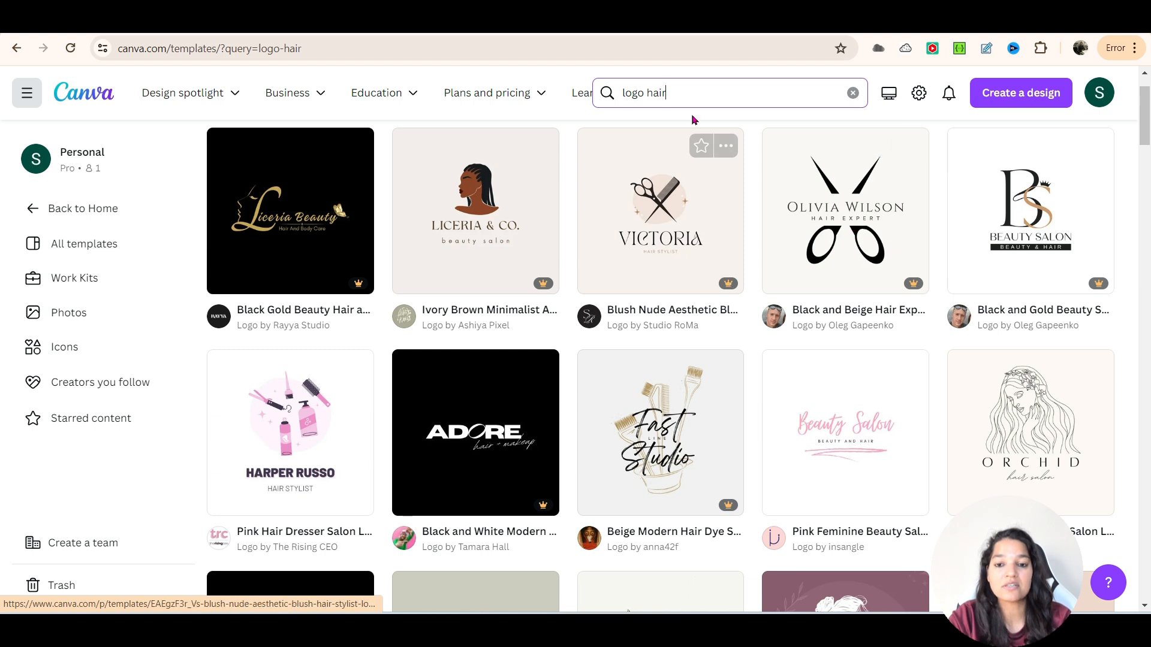
- Clear the "logo hair" query to return to the main templates page, and open the Logos category
double_click(658, 93)
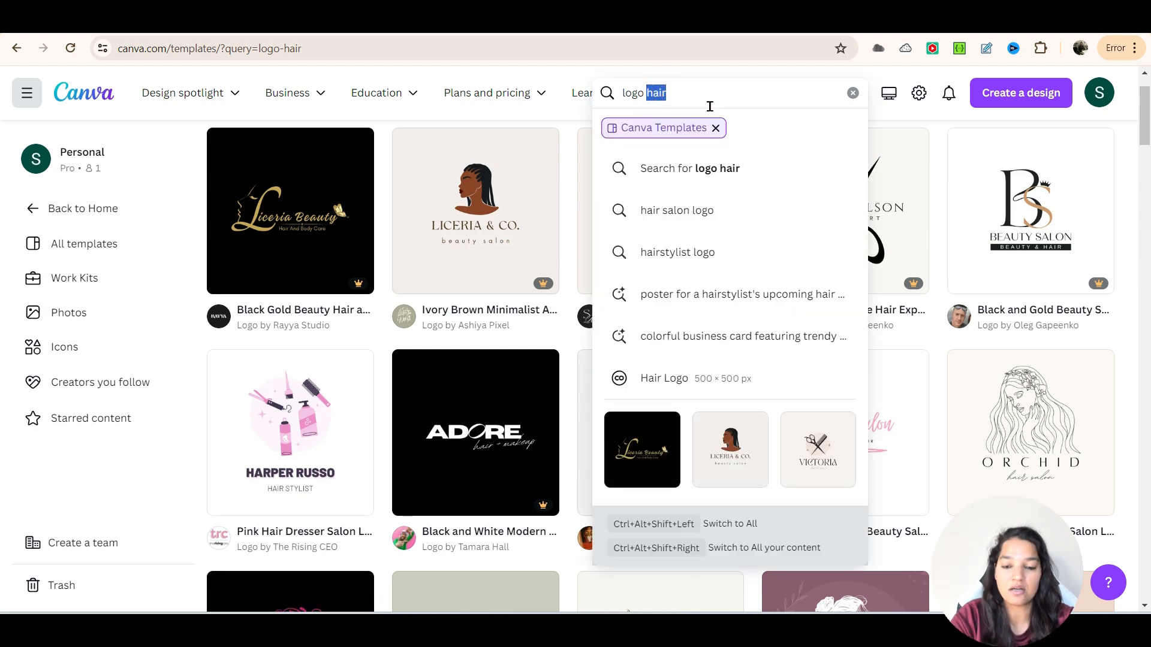
key("BackSpace")
key("BackSpace")
key("BackSpace")
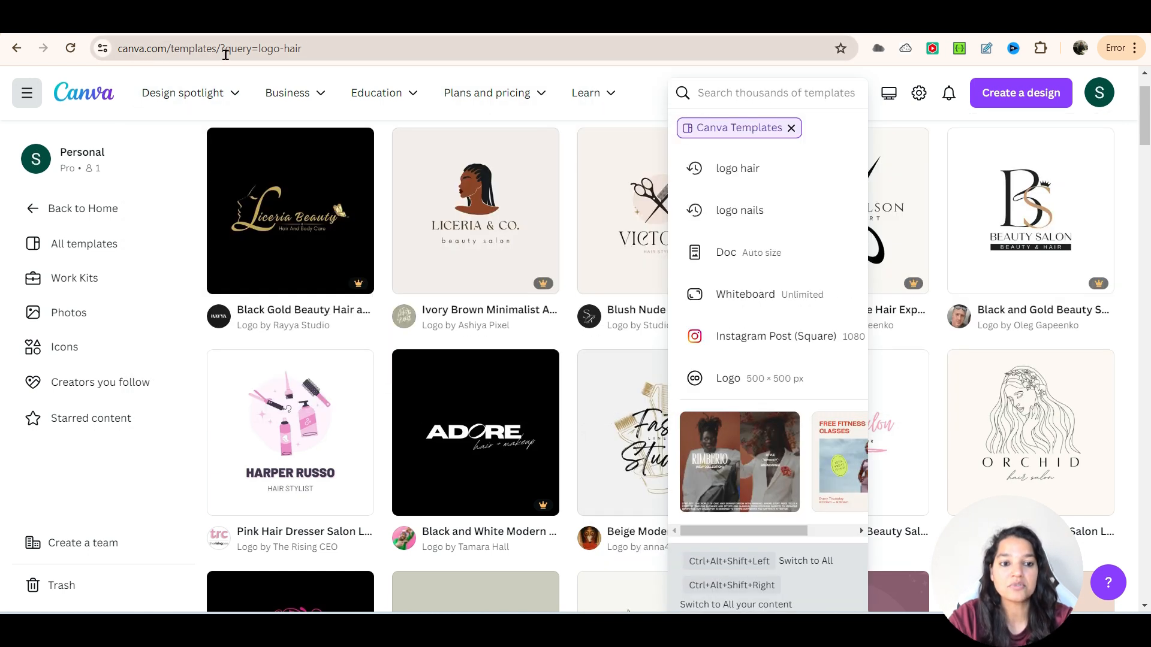
left_click_drag(318, 54, 227, 53)
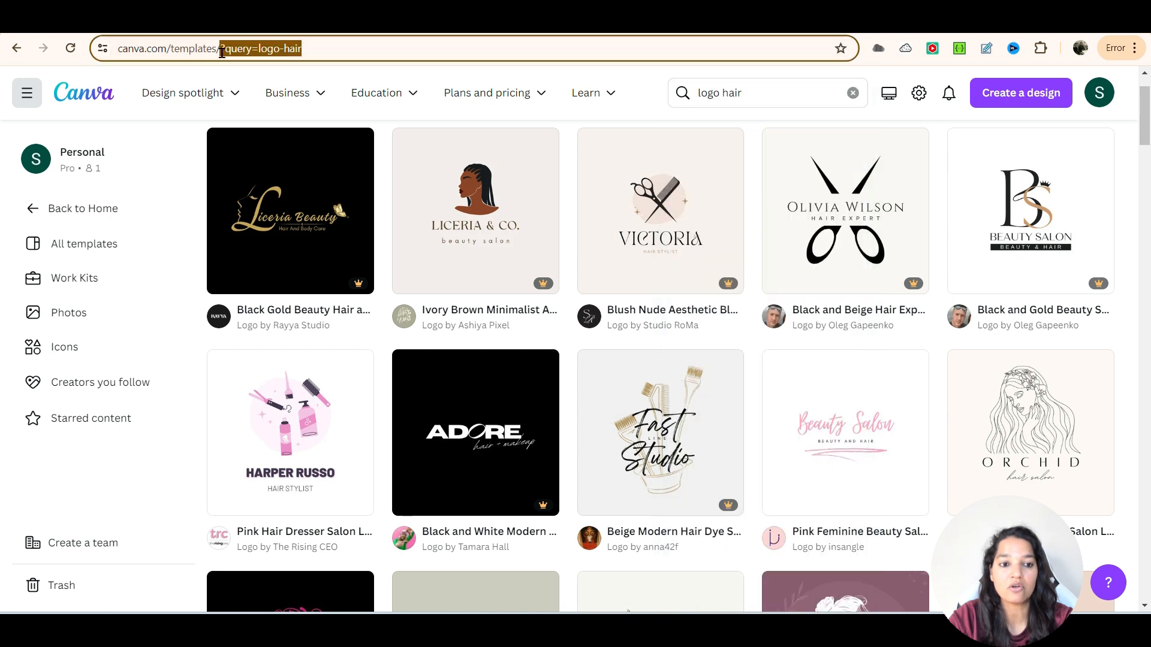
key("BackSpace")
key("Return")
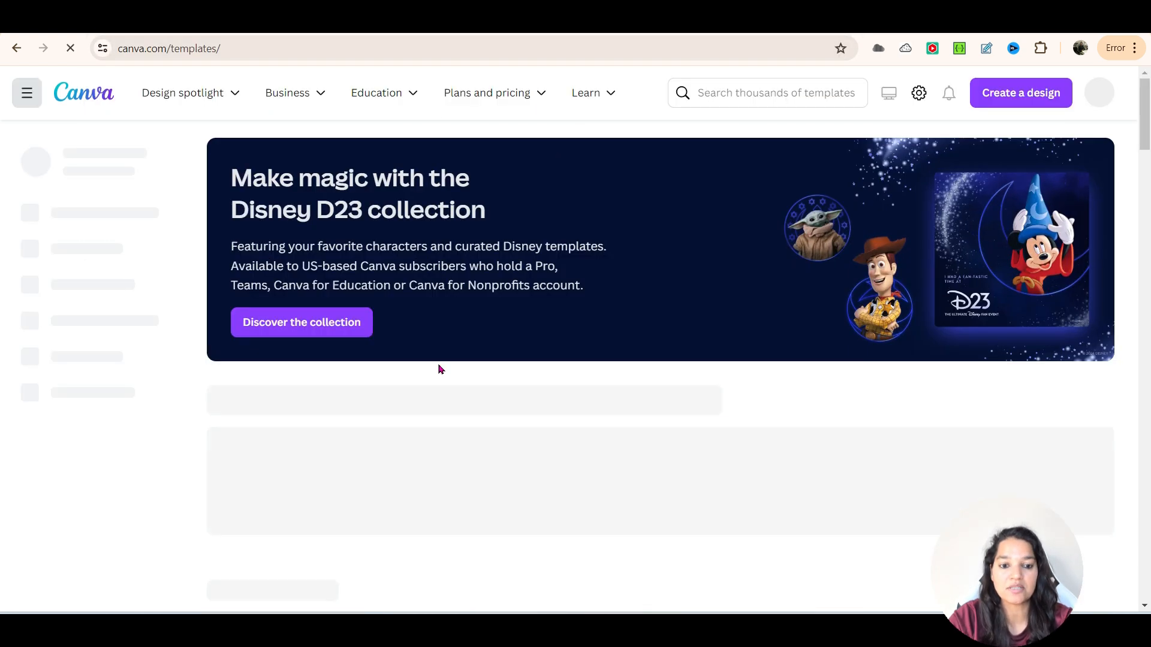
scroll(492, 355, "down", 1)
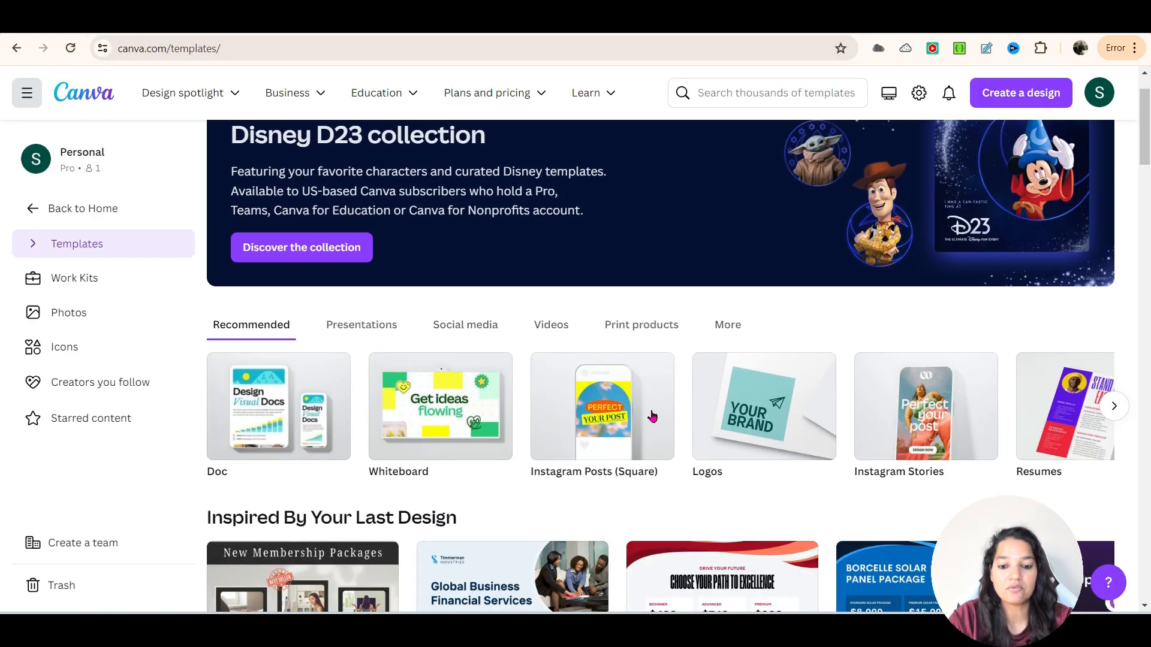
left_click(725, 436)
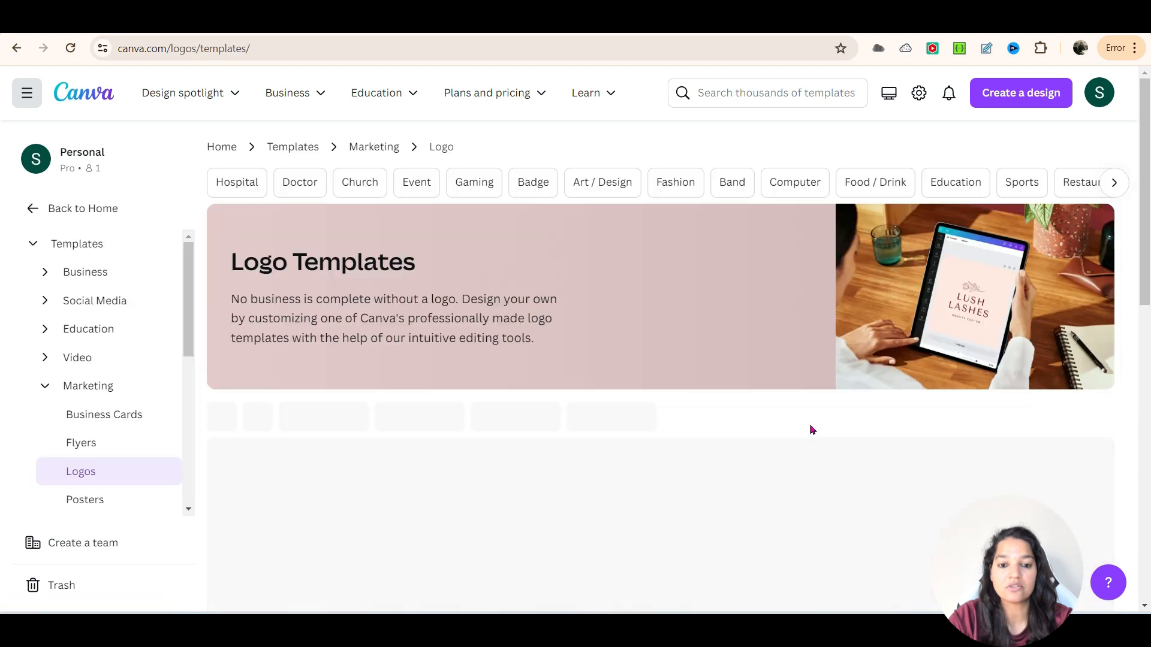
- Choose the Black and White Circle Global Tech Logo from the logo templates and open it for customizing
scroll(702, 212, "down", 3)
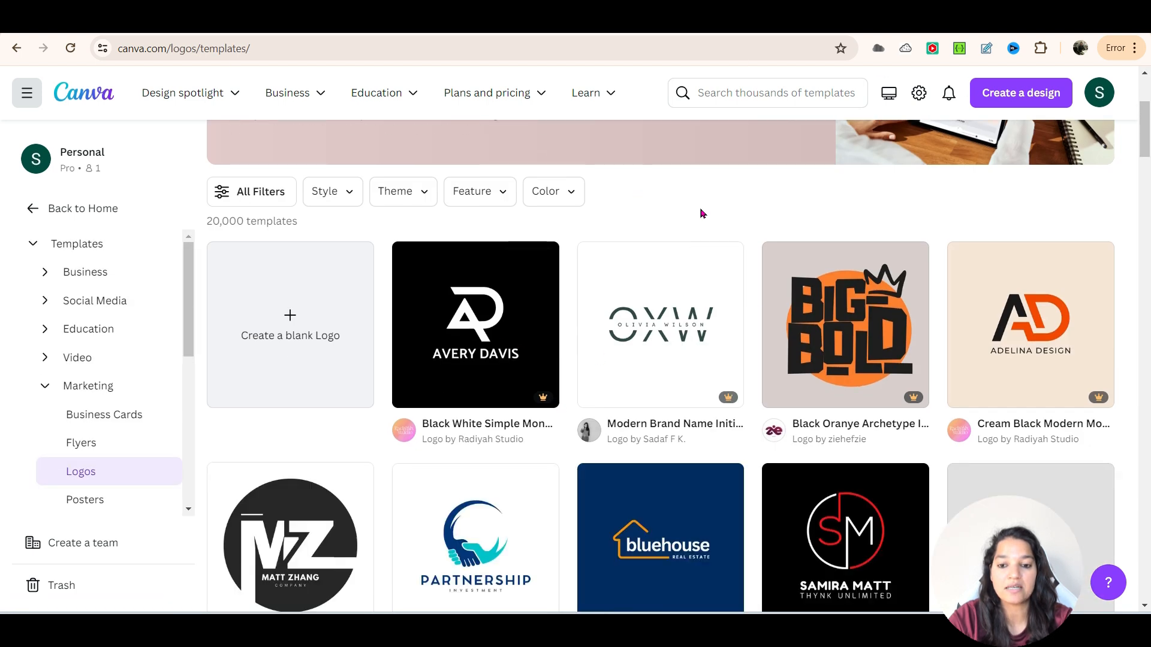
scroll(726, 467, "down", 3)
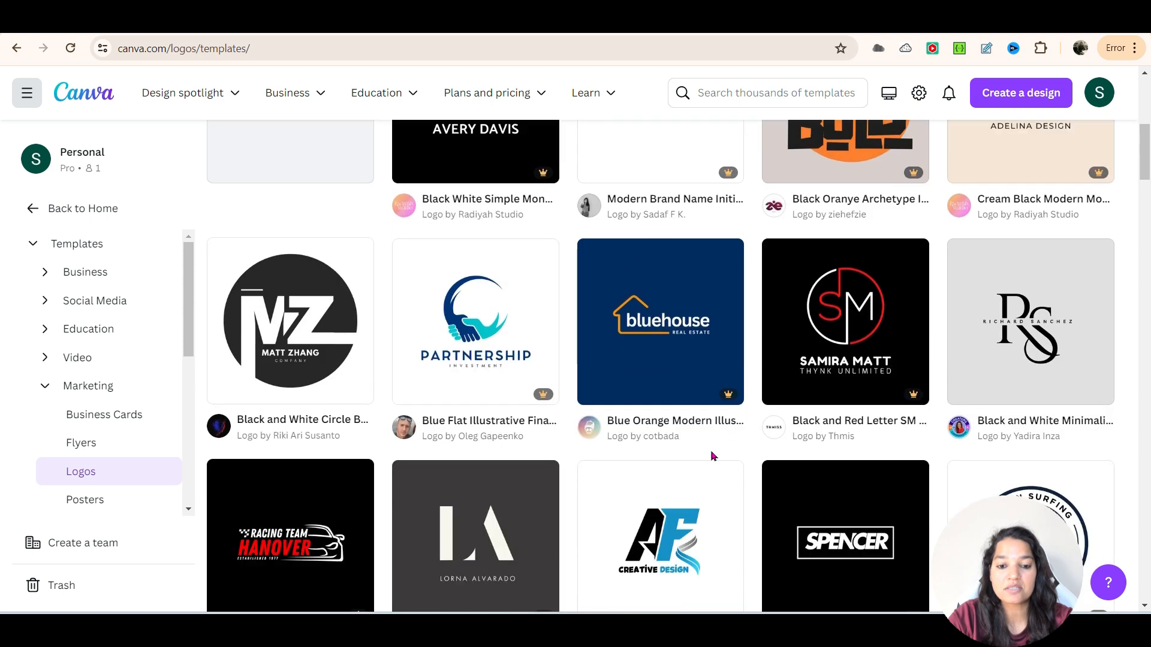
scroll(706, 448, "down", 2)
scroll(673, 443, "up", 1)
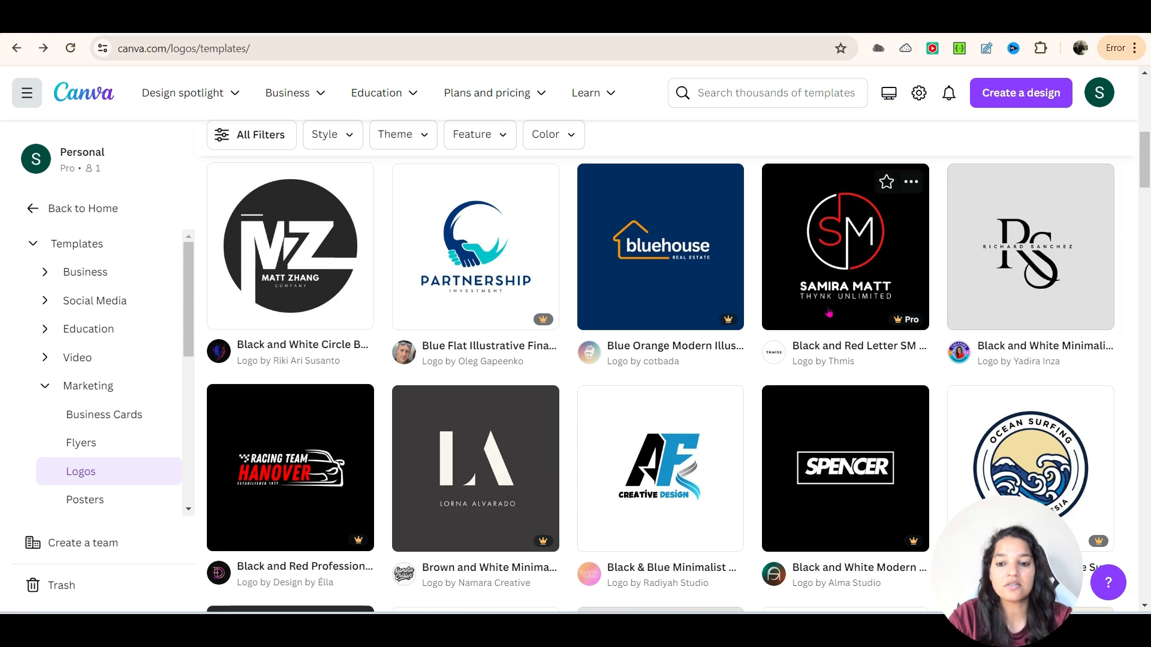
scroll(829, 313, "down", 5)
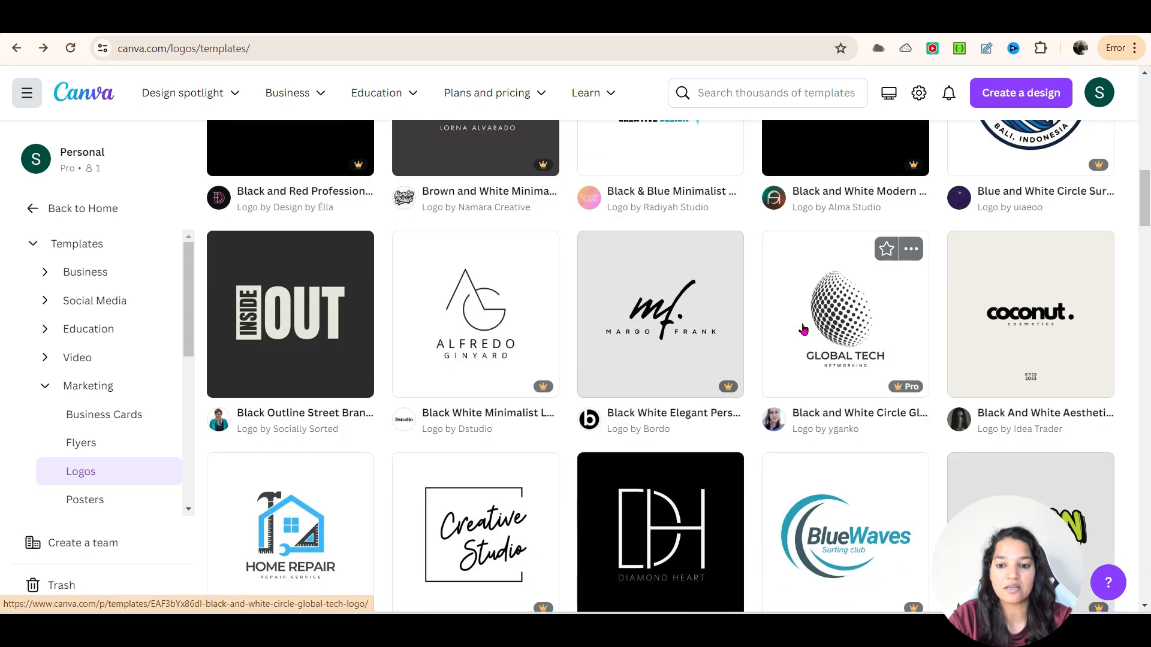
scroll(689, 312, "down", 2)
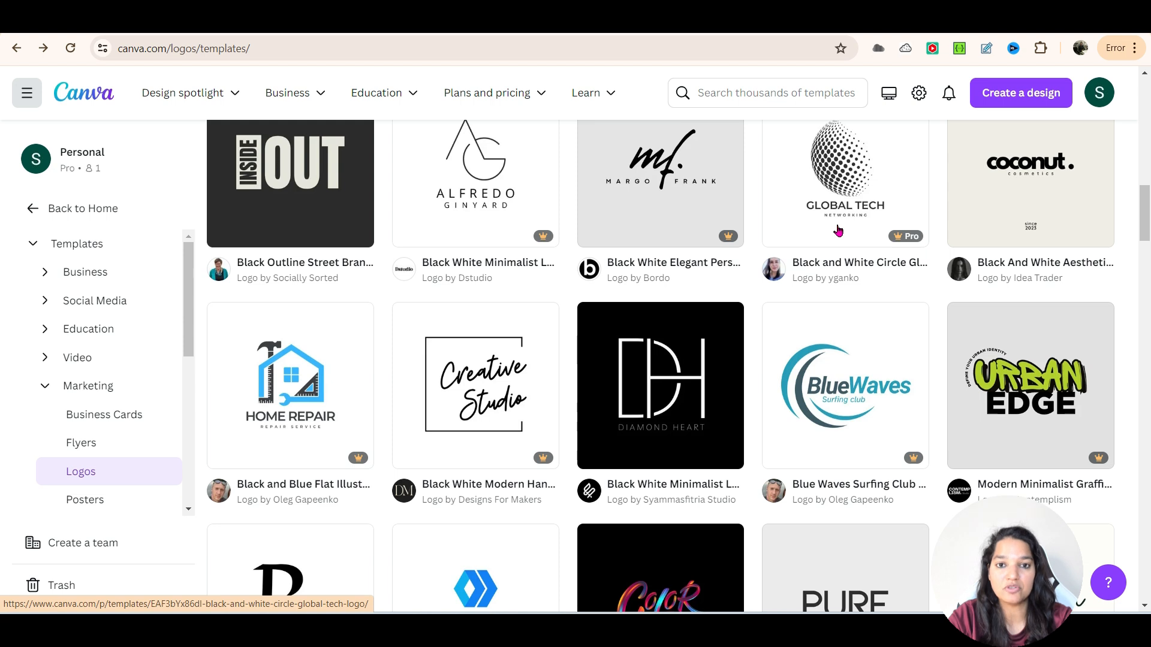
scroll(681, 295, "up", 5)
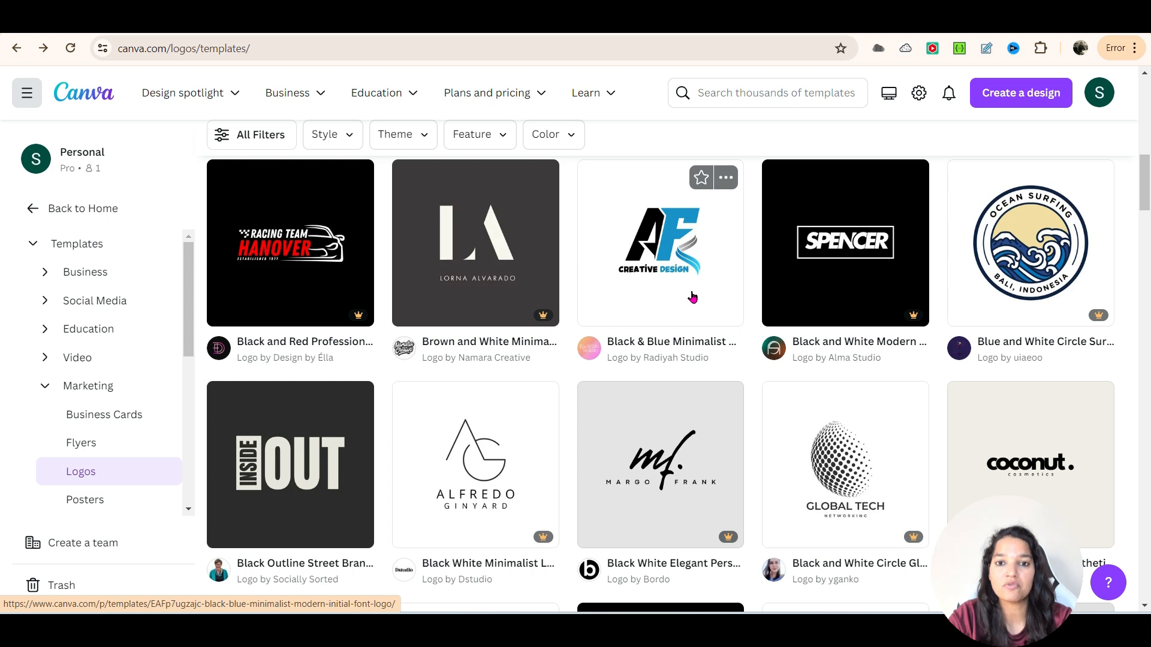
scroll(833, 401, "down", 3)
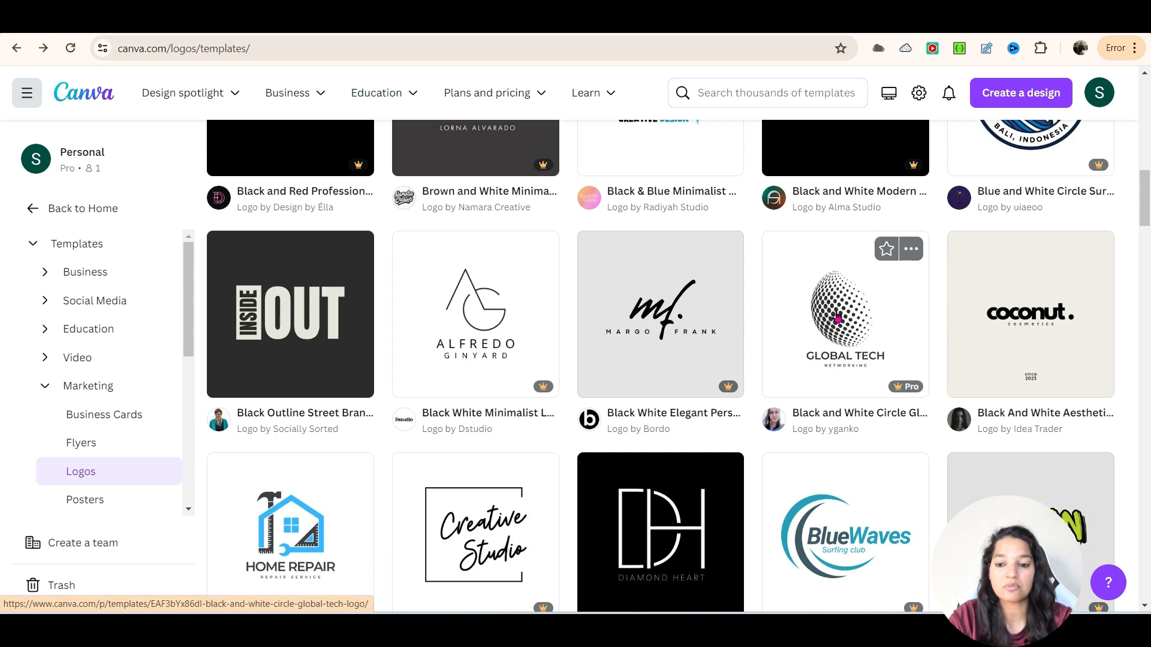
left_click(837, 318)
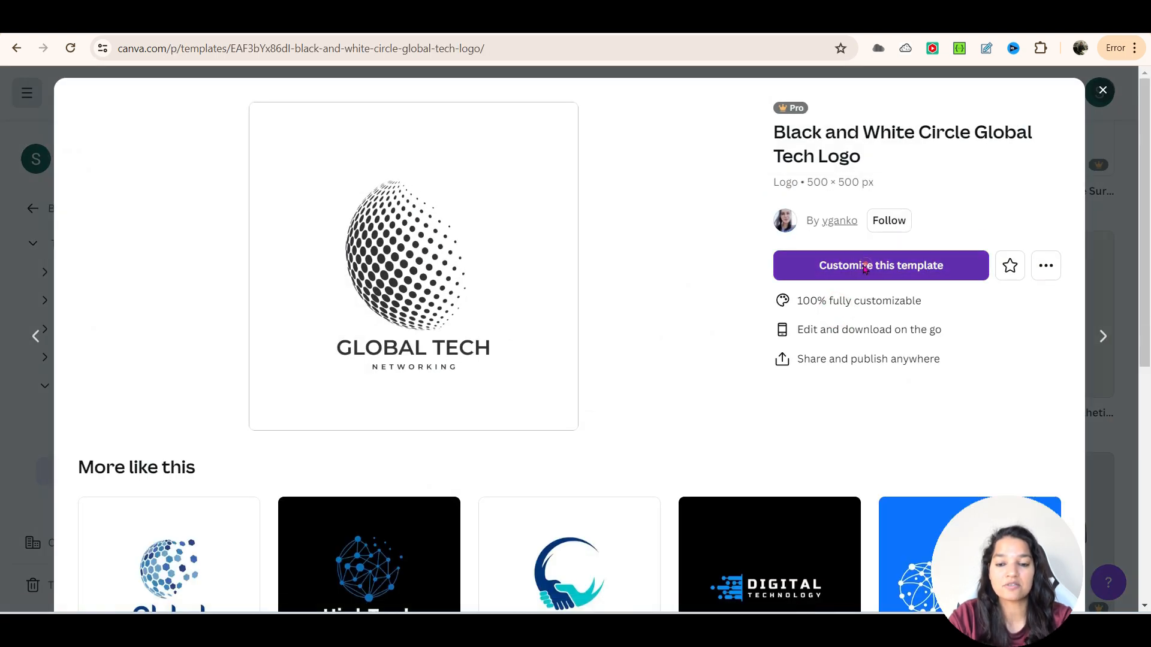
left_click(865, 268)
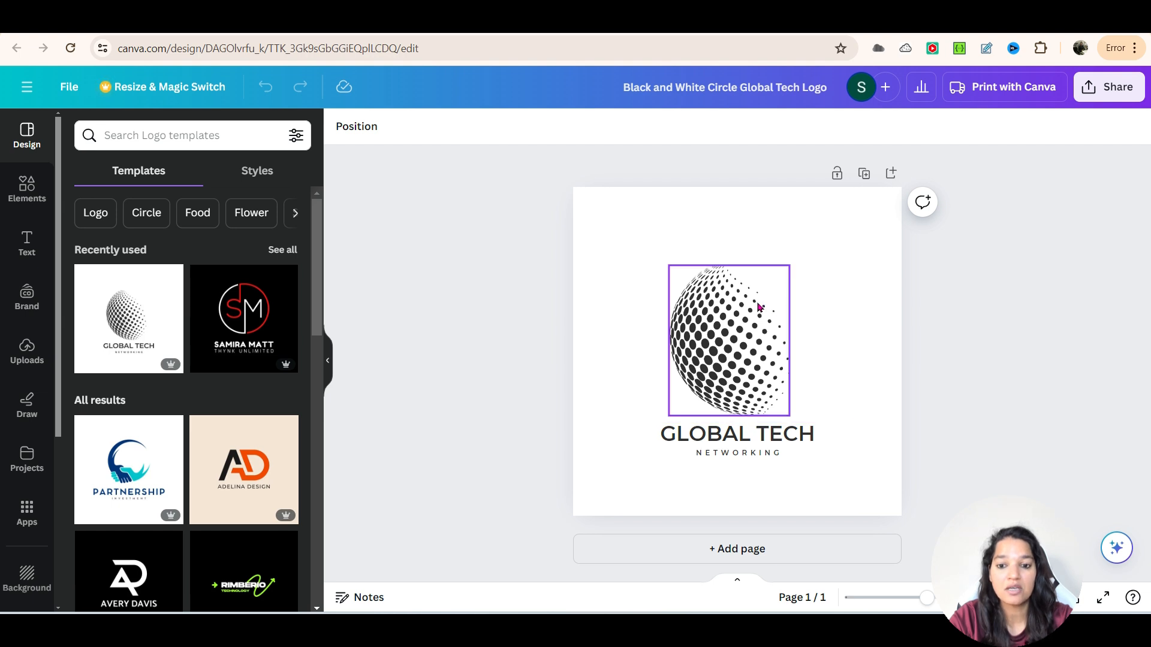
- Replace the "GLOBAL TECH" heading under the dotted globe with "WEALTH MASTERY"
left_click(742, 435)
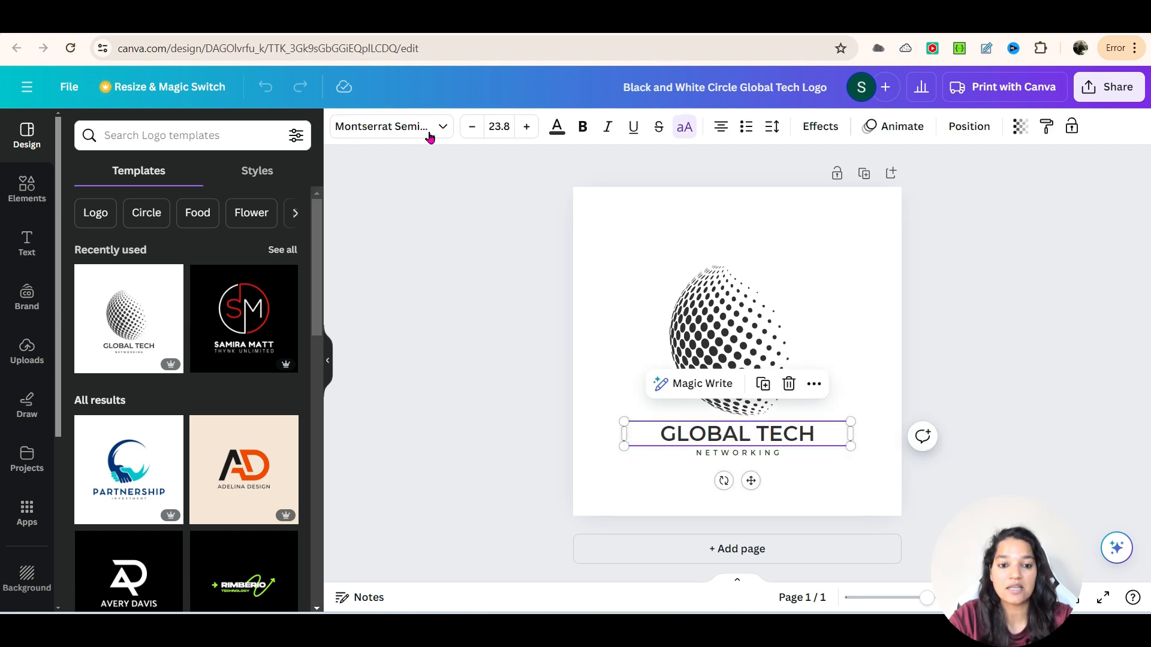
double_click(732, 435)
type("WEALT")
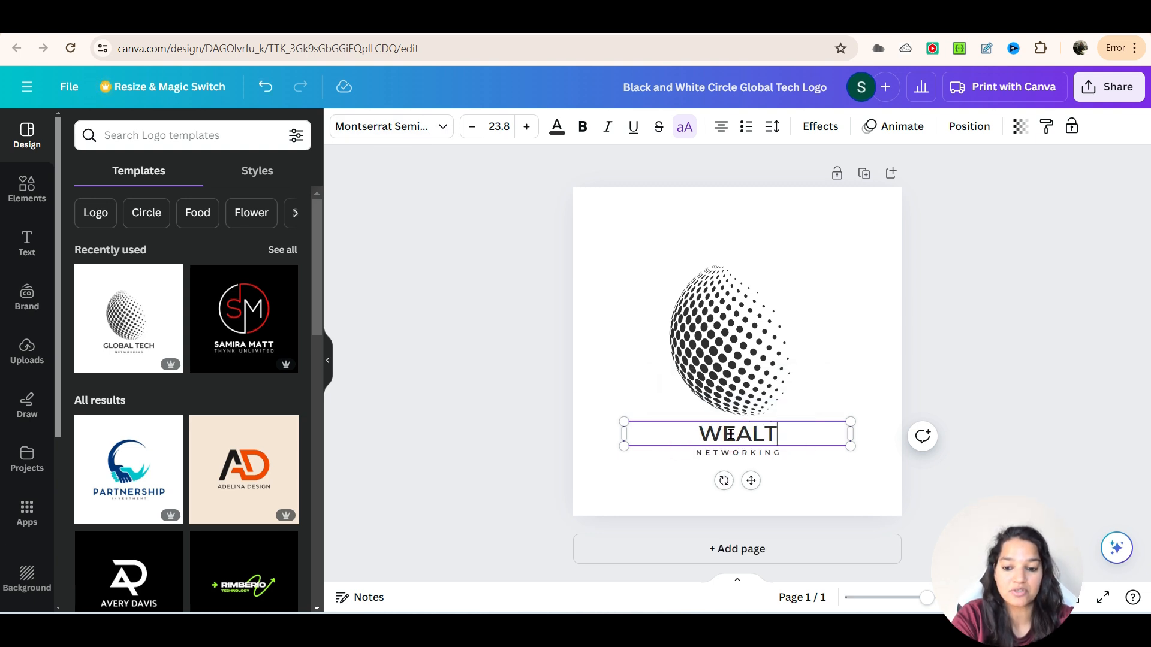
type("H MASTERY")
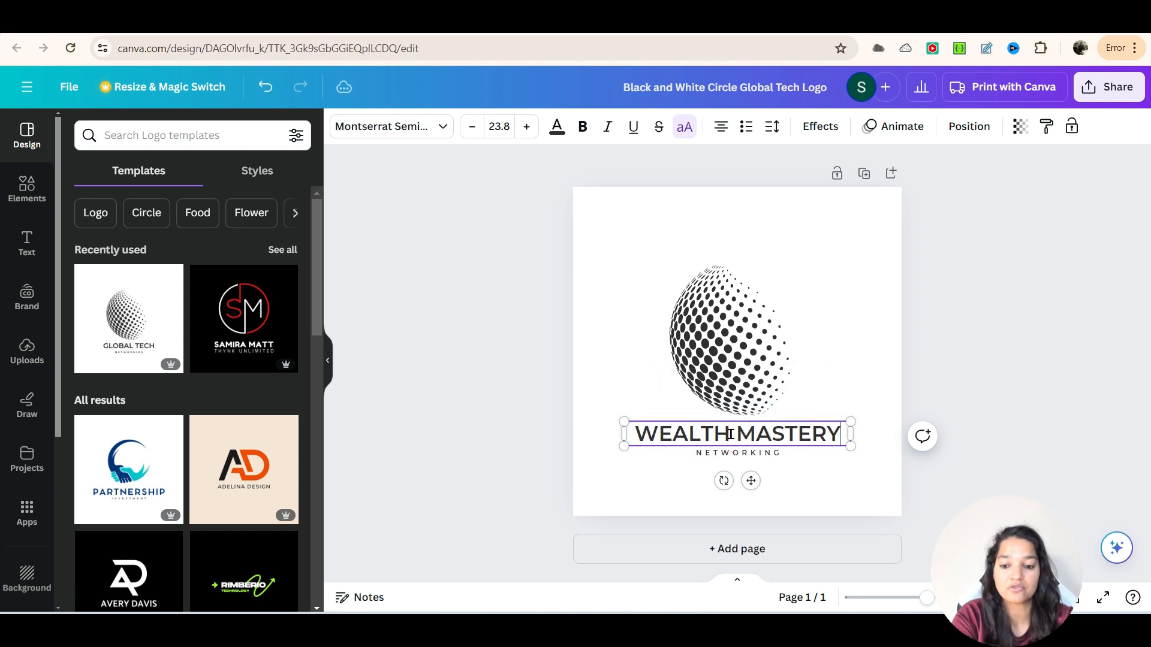
- Replace the "NETWORKING" tagline below the heading with "LEARN TO MAKE PASSIVE INCOME"
double_click(752, 452)
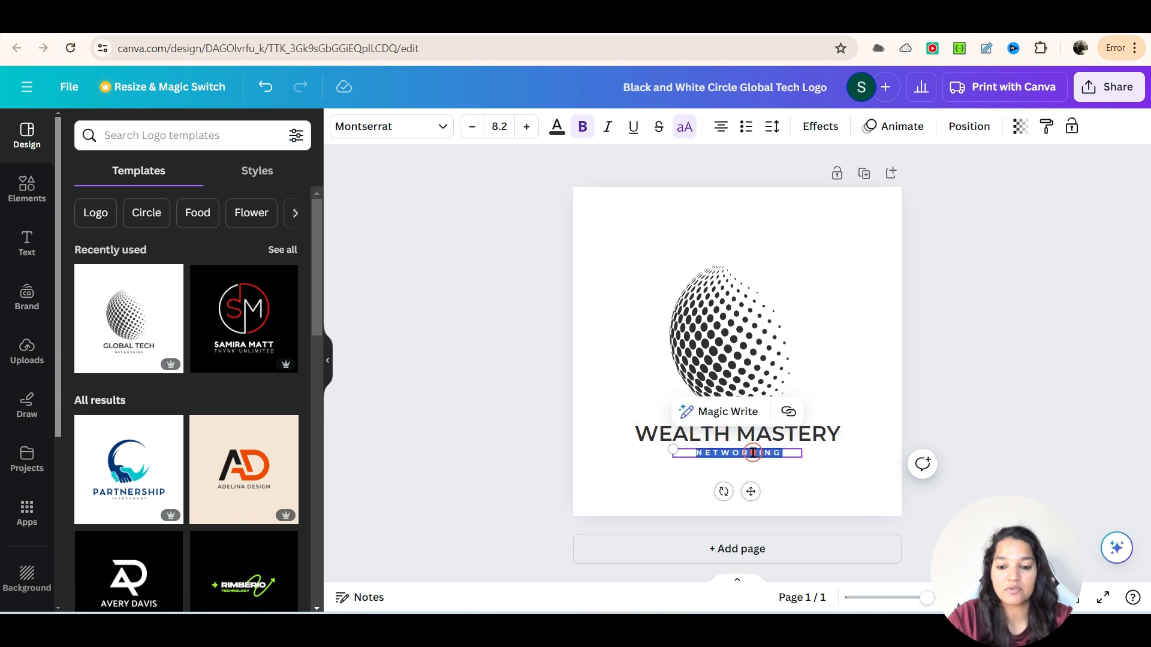
type("L")
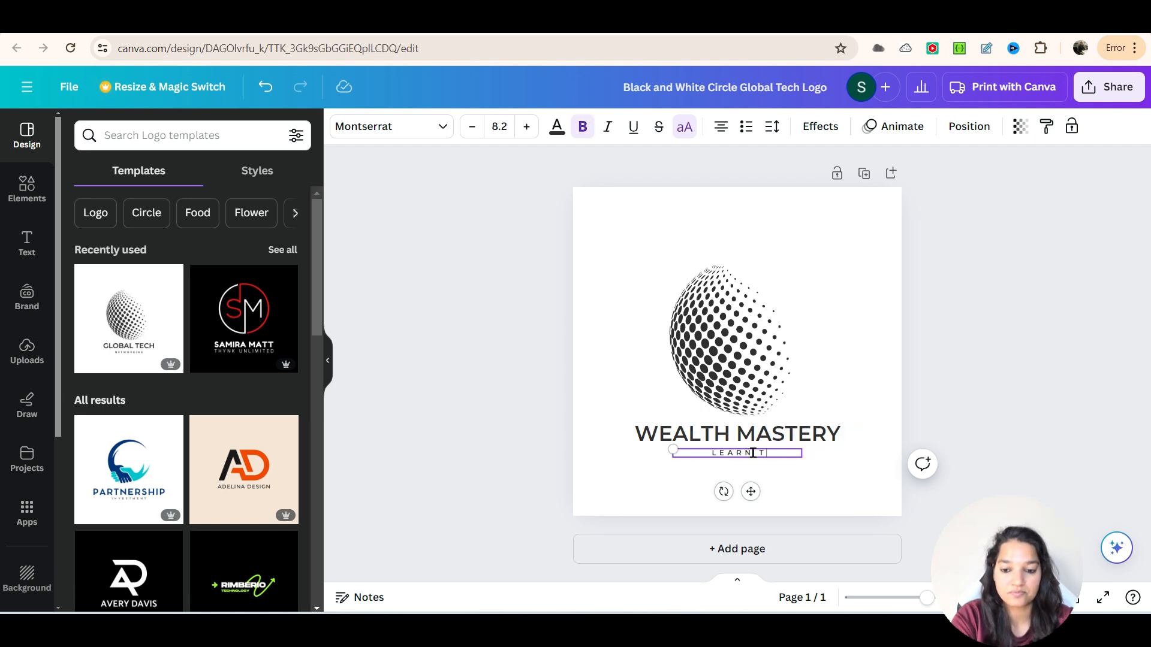
type("EARN TO MAKE PASS")
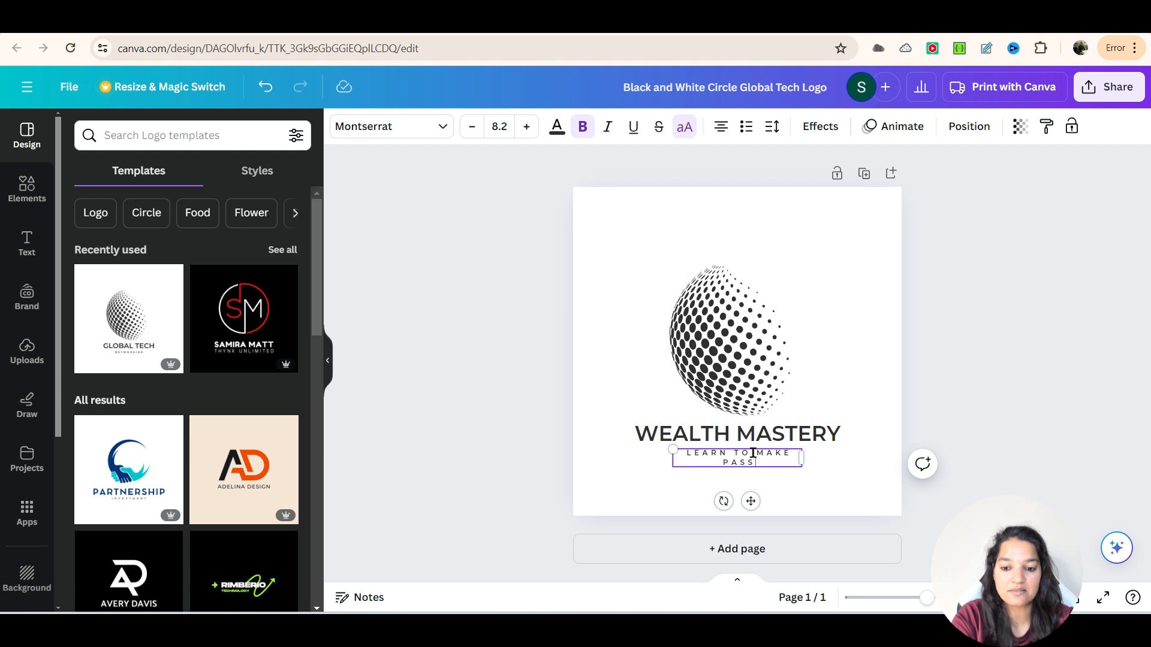
type("IVE INCOME")
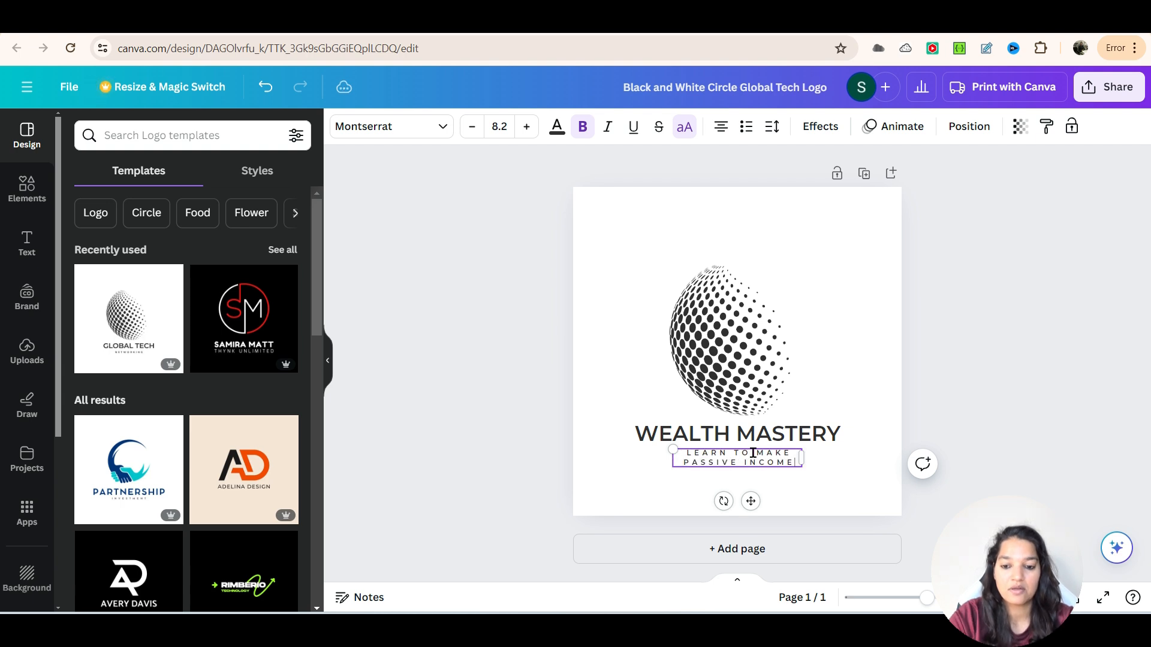
left_click(926, 394)
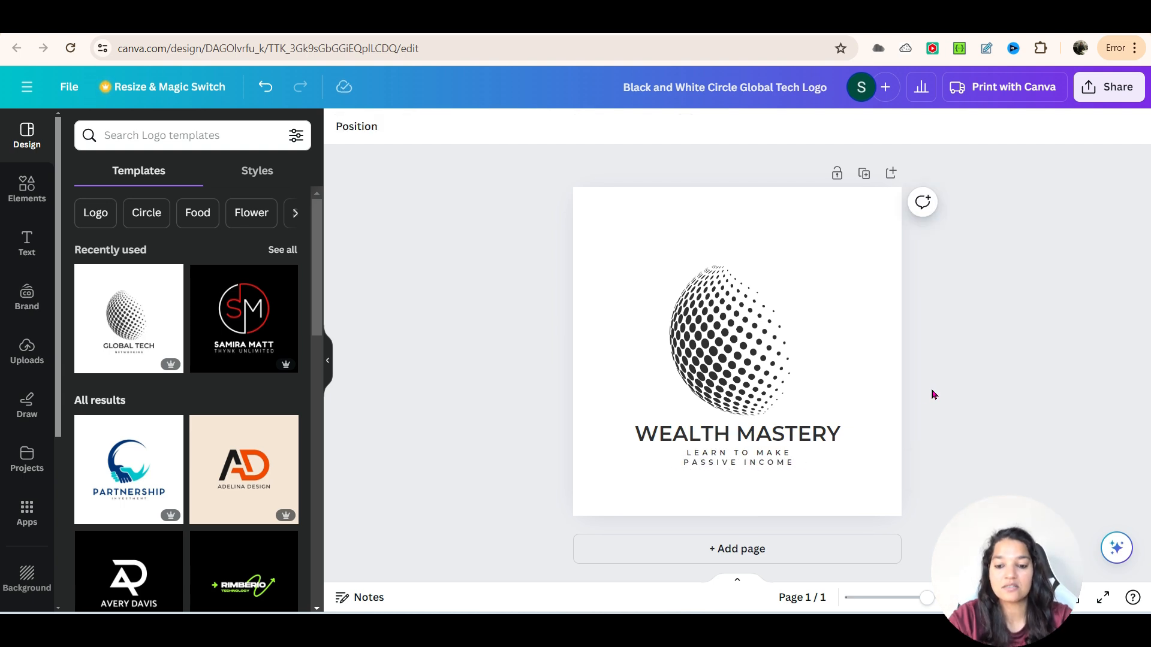
double_click(755, 456)
left_click(808, 479)
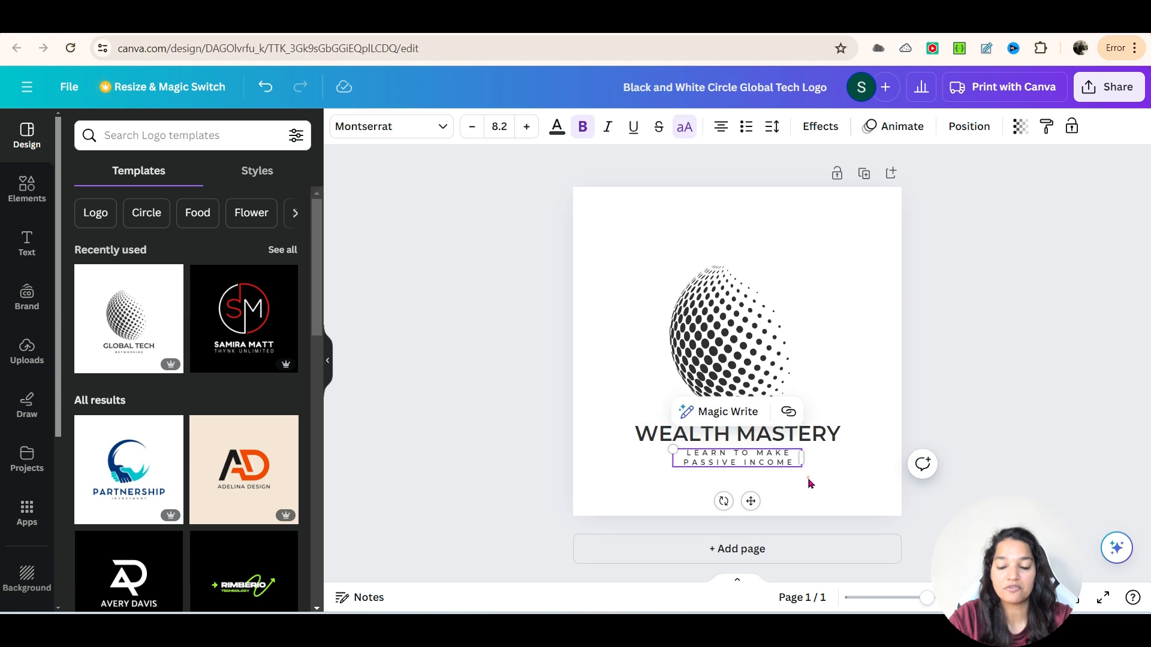
left_click(808, 483)
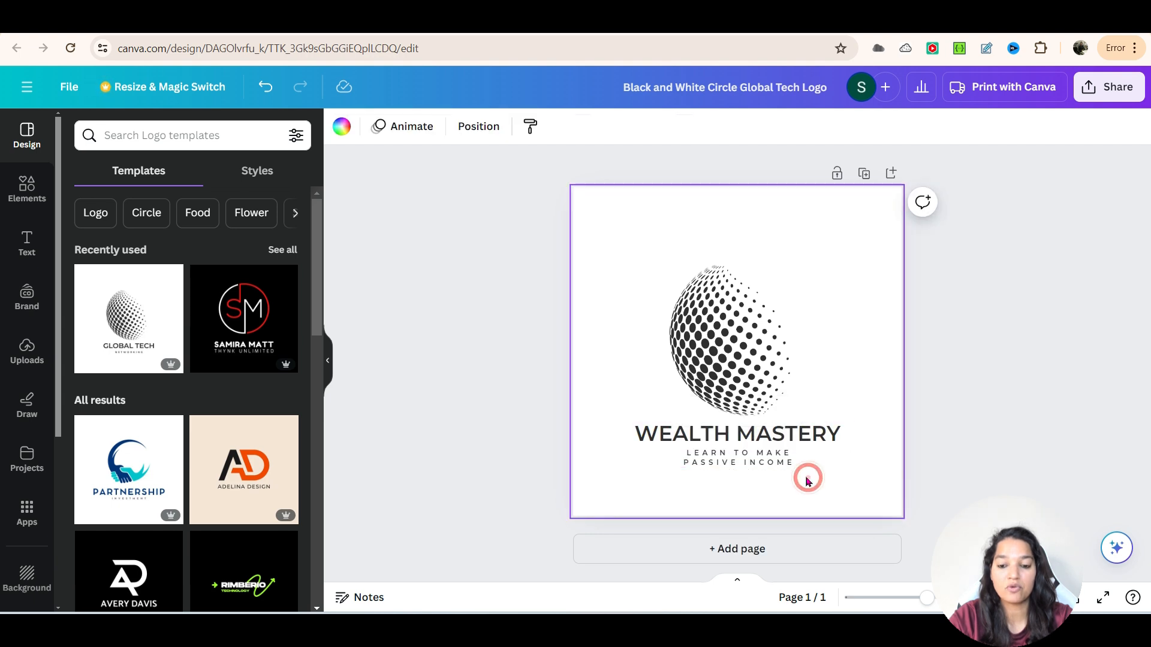
- Change the "WEALTH MASTERY" heading's text color to the magenta from the Brand Kit palette
left_click(755, 431)
left_click(559, 128)
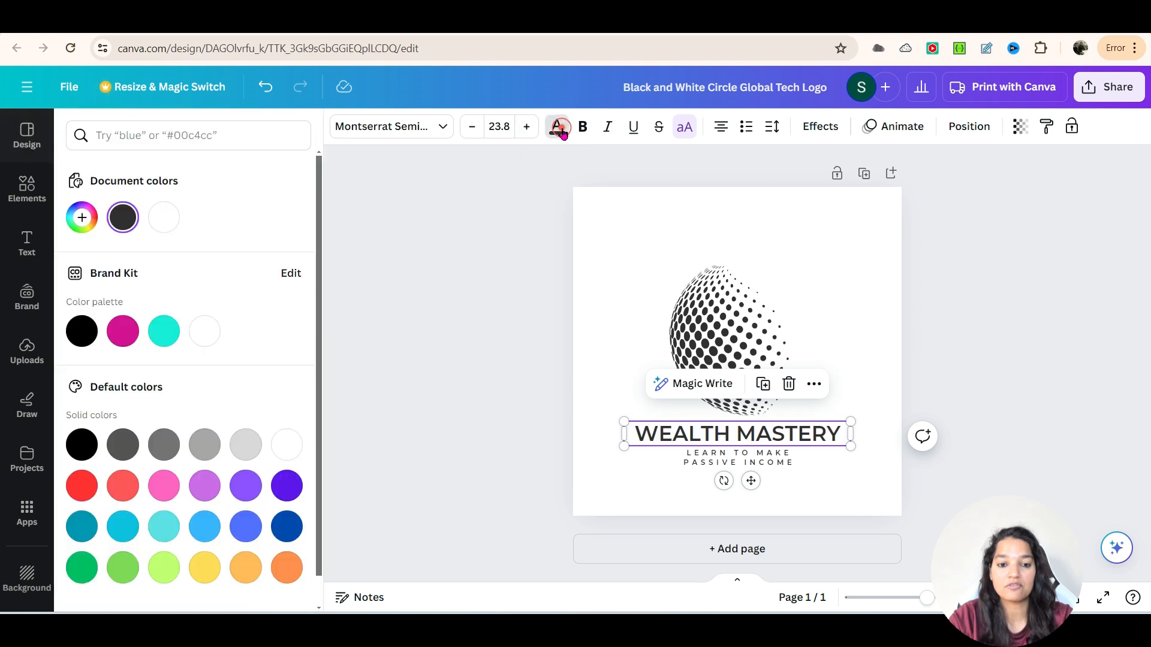
left_click(132, 336)
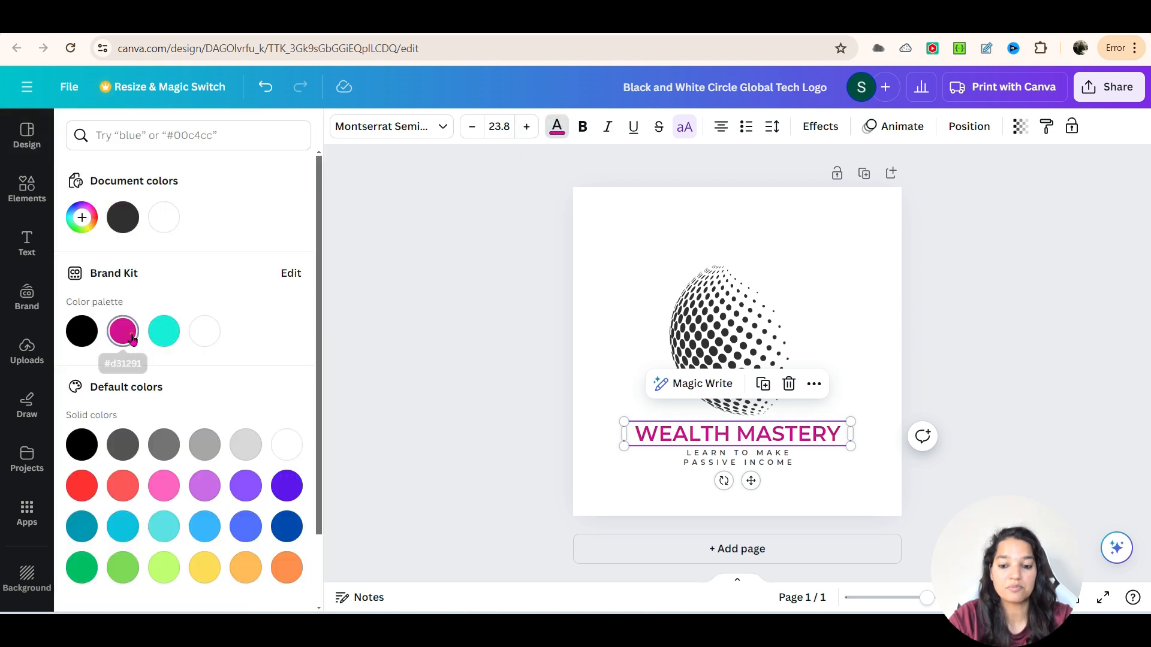
- Try the Curve shape effect on the "WEALTH MASTERY" heading, and set its shape back to None
left_click(766, 468)
left_click(761, 467)
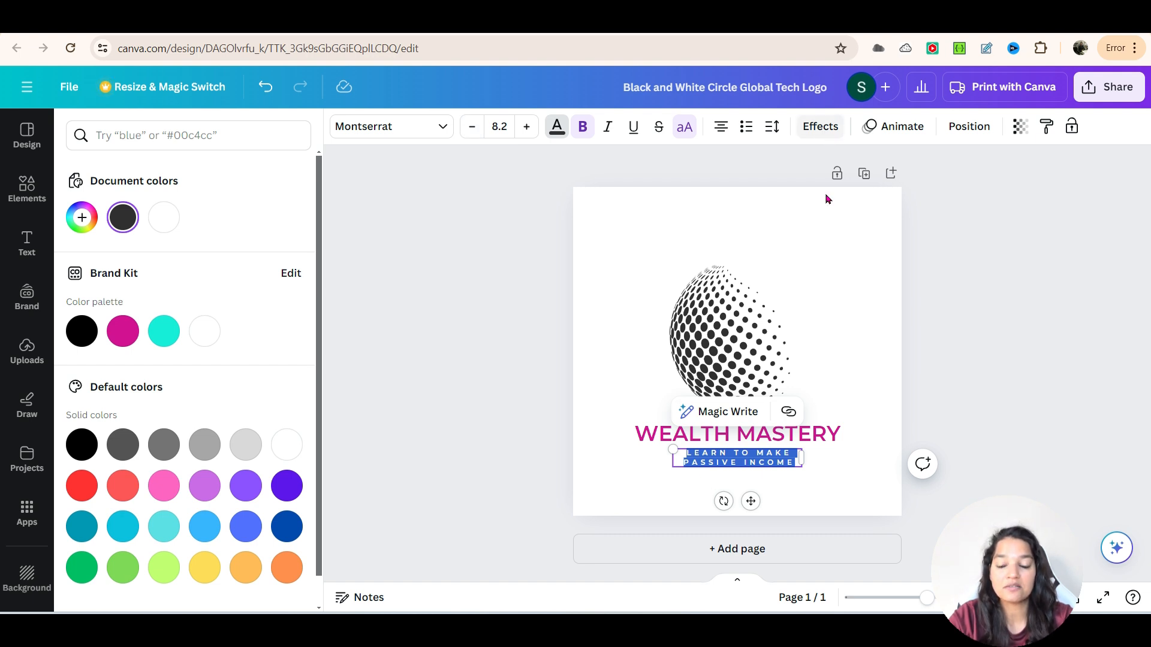
left_click(818, 124)
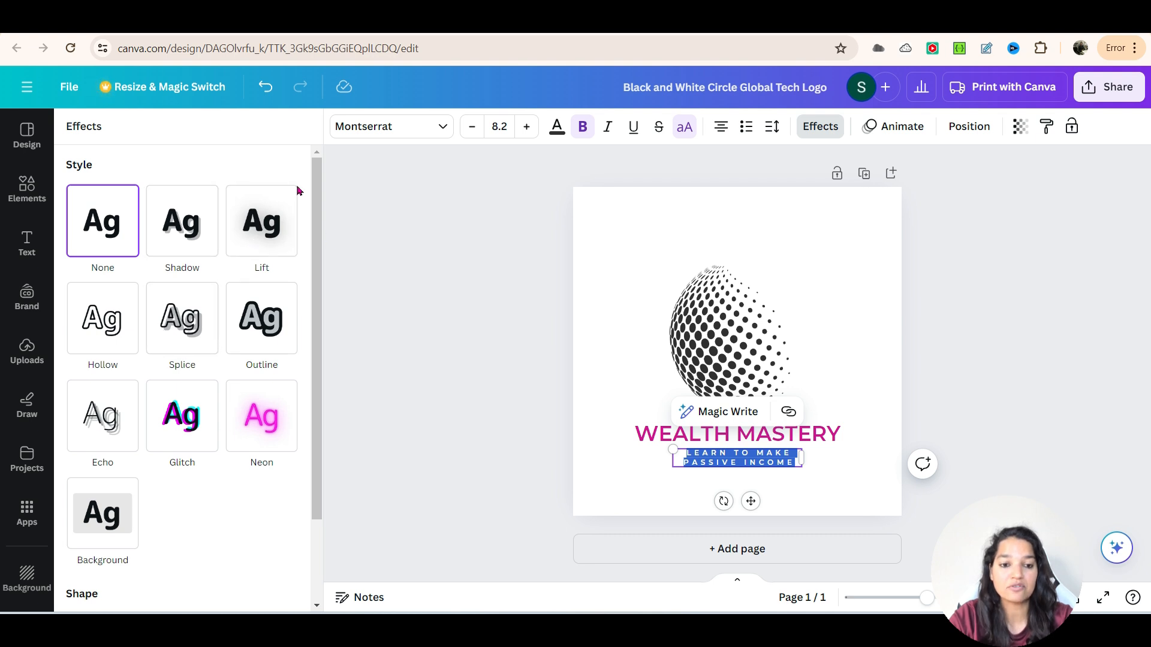
scroll(180, 528, "down", 1)
scroll(197, 510, "down", 1)
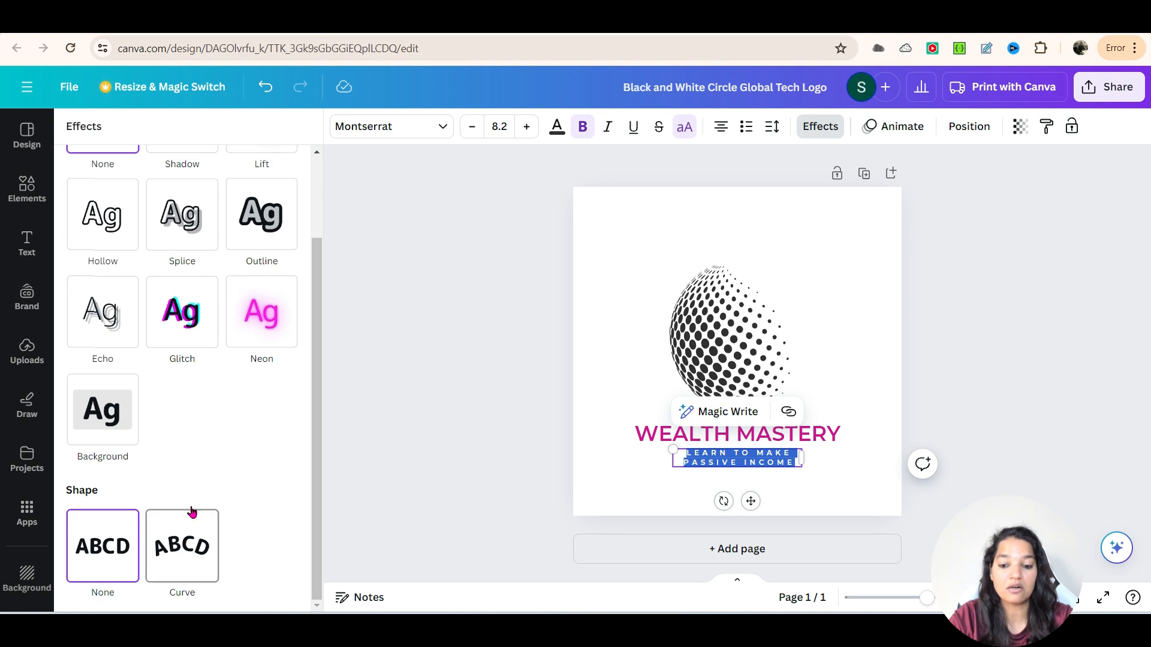
left_click(728, 436)
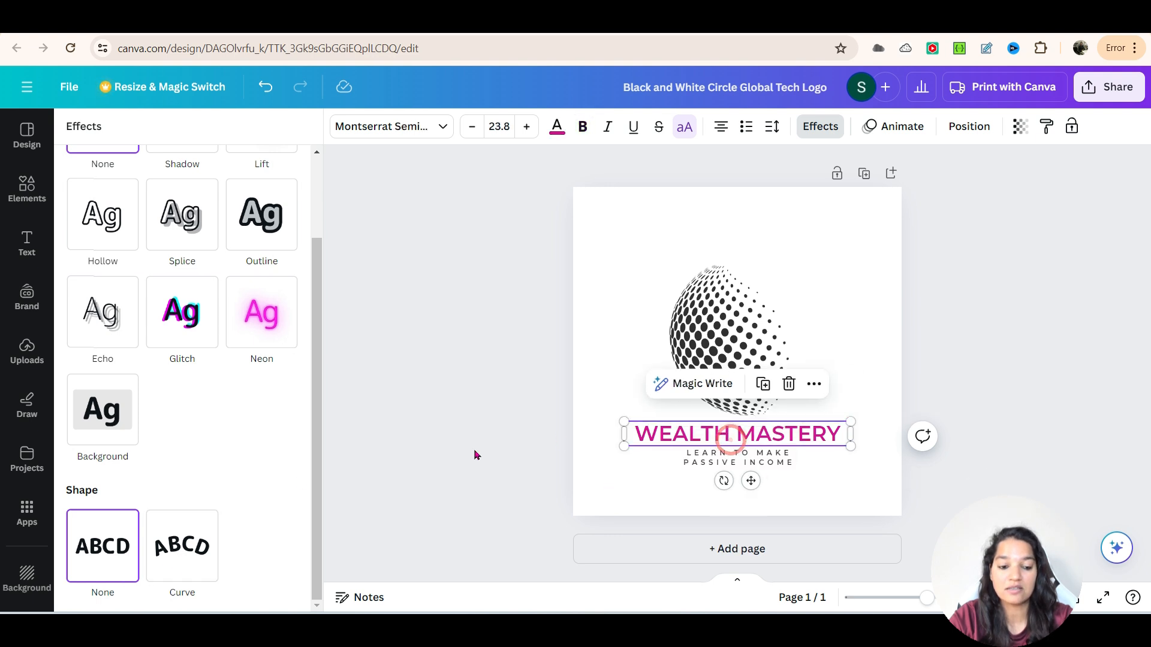
left_click(198, 544)
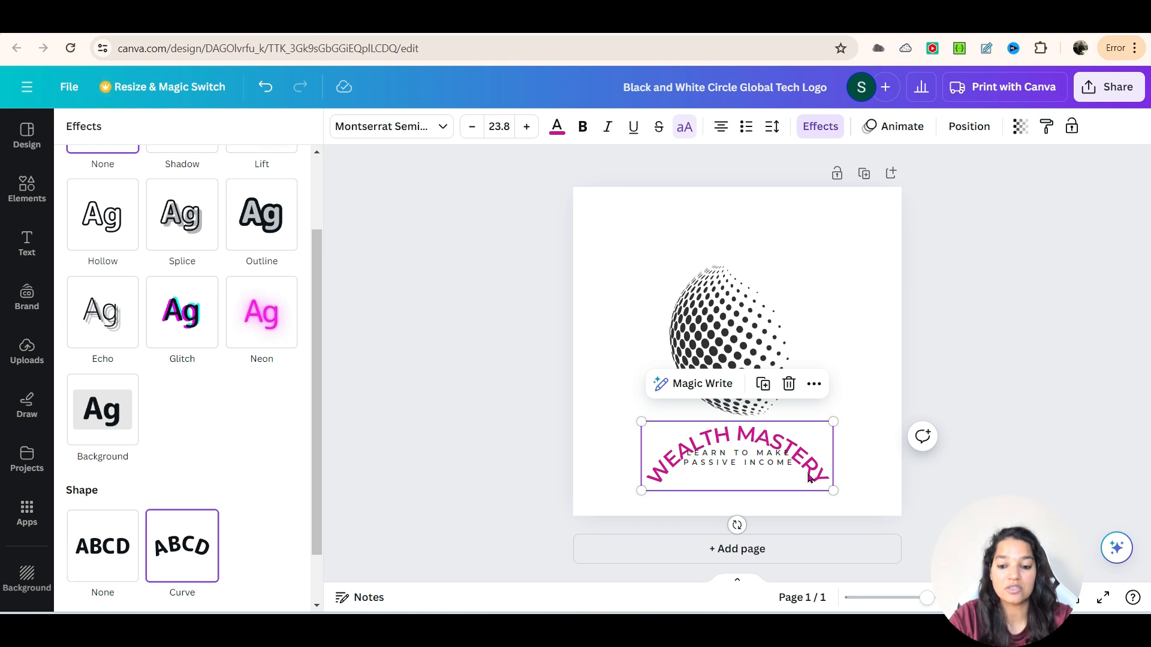
left_click(100, 561)
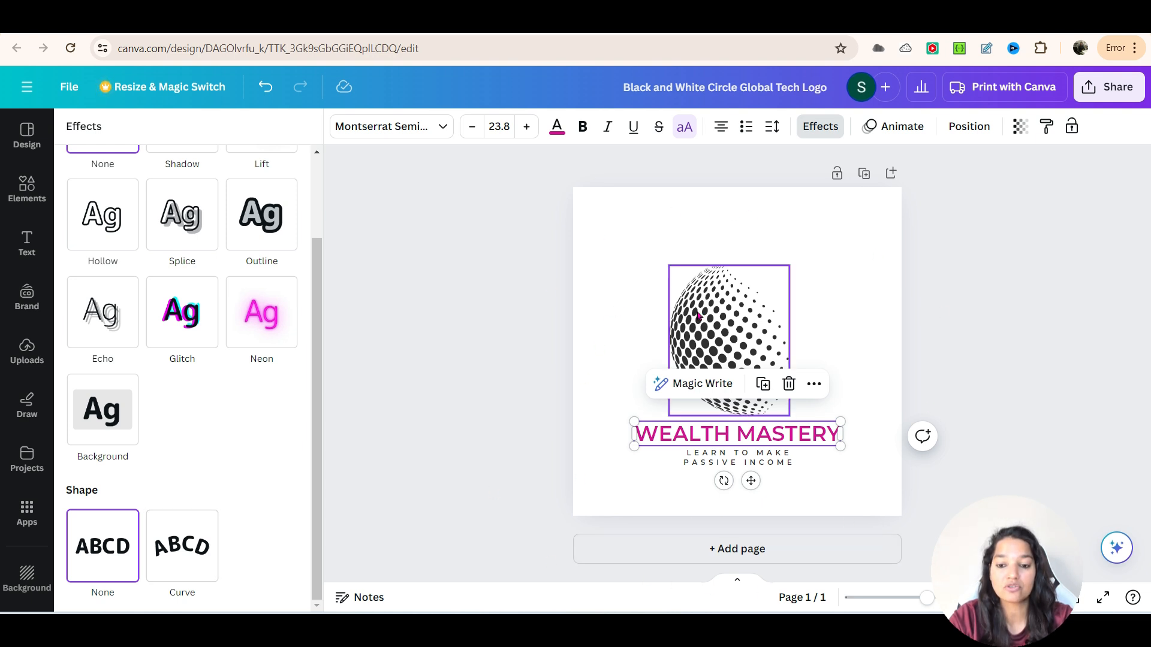
left_click(1061, 364)
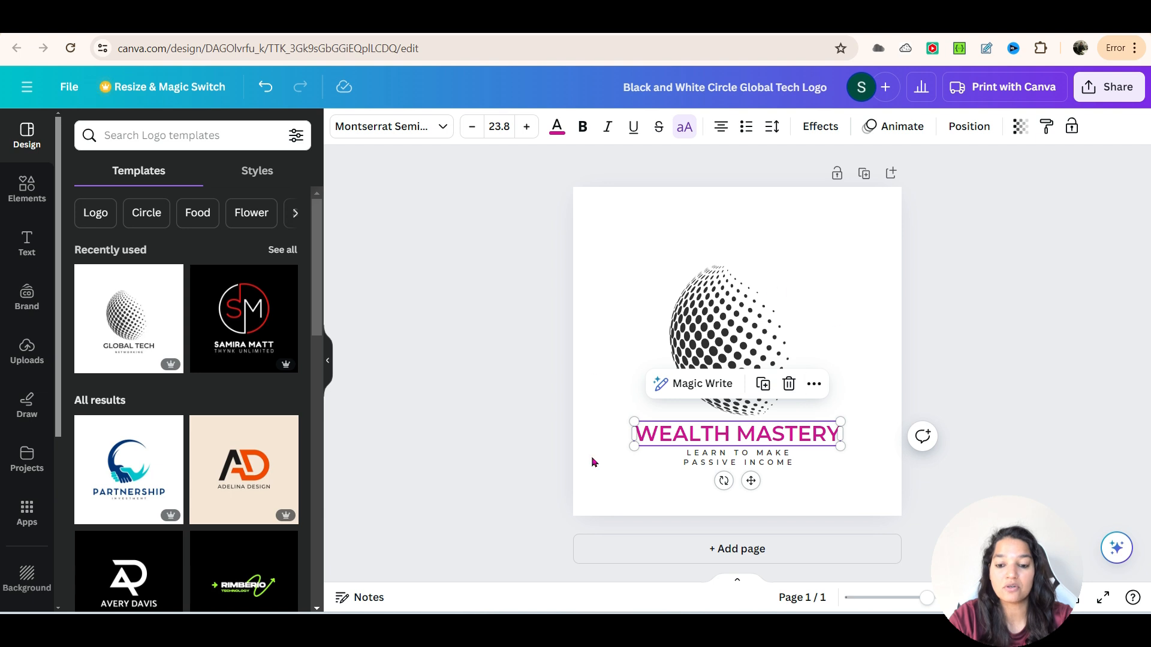
- Change the page background behind the globe logo to the turquoise from the Brand Kit palette
left_click(852, 226)
left_click(344, 127)
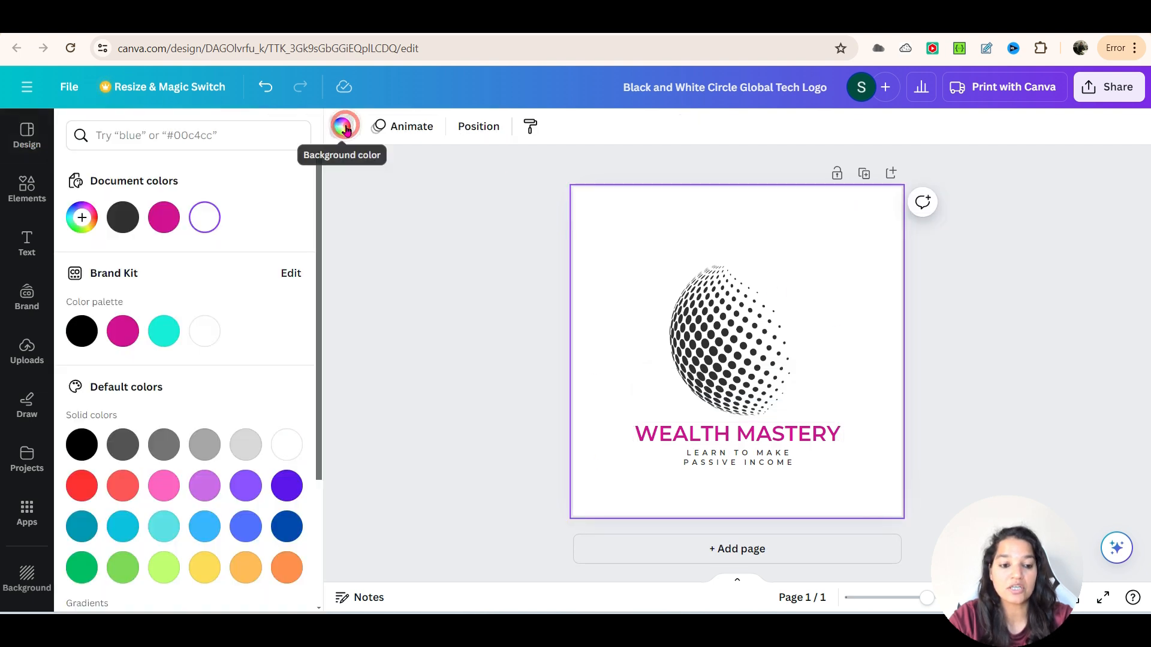
left_click(159, 332)
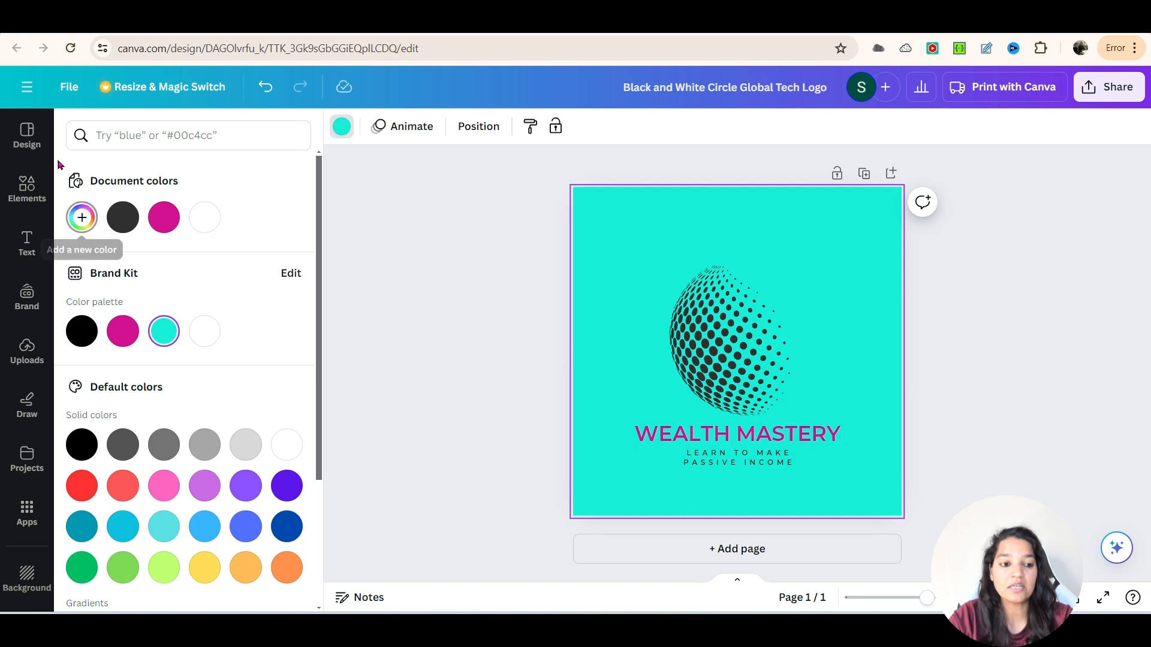
- Add a second page and apply the Blue Waves Surfing Club Logo template to it
left_click(37, 143)
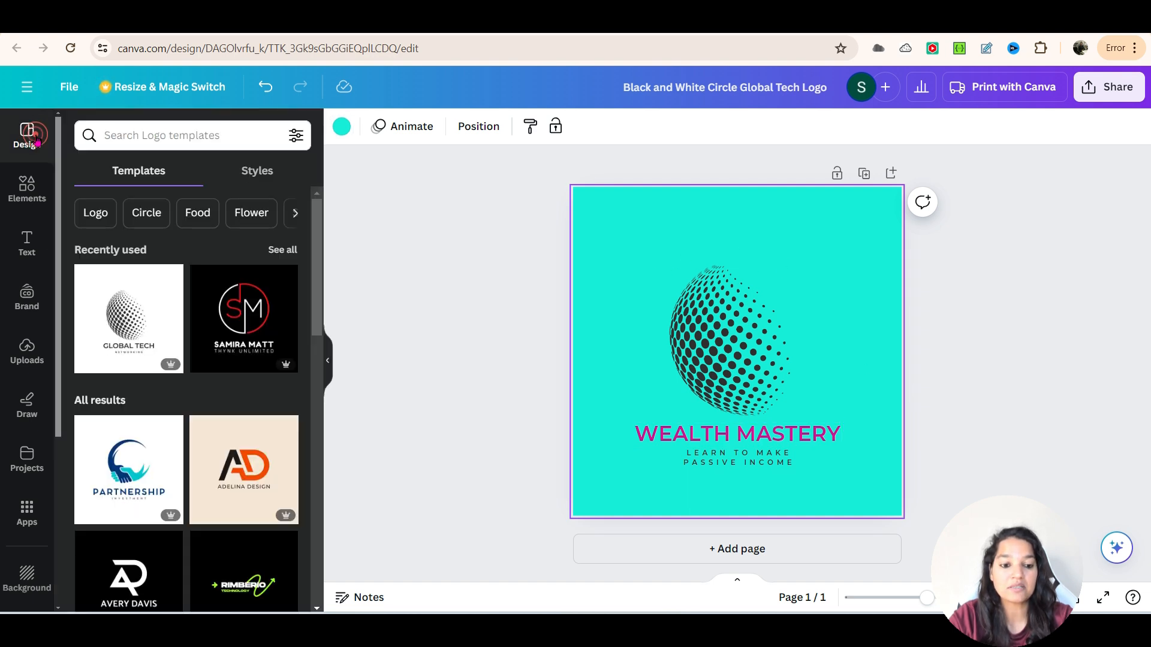
left_click(754, 549)
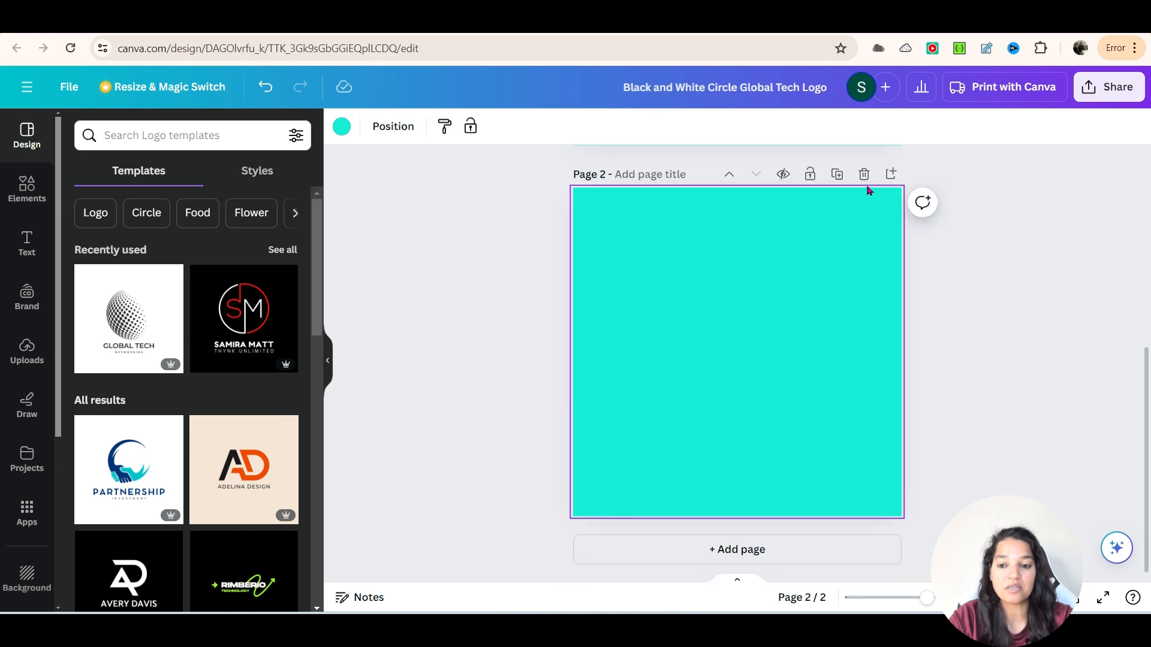
scroll(282, 420, "down", 4)
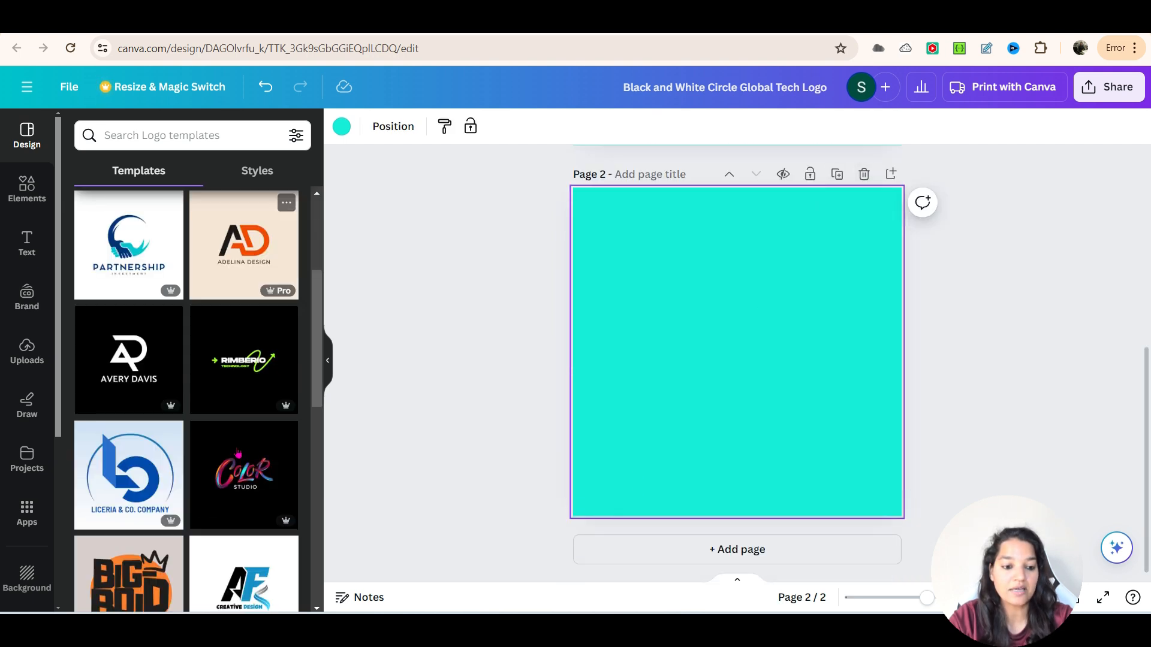
scroll(243, 454, "down", 3)
scroll(250, 452, "down", 5)
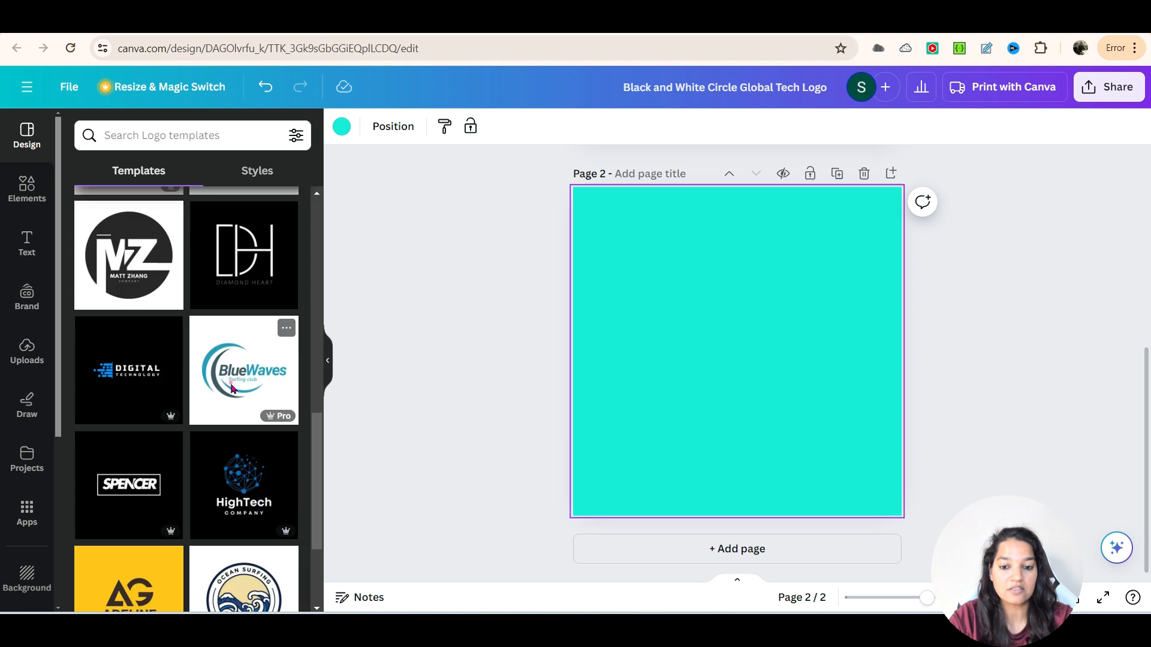
left_click(244, 373)
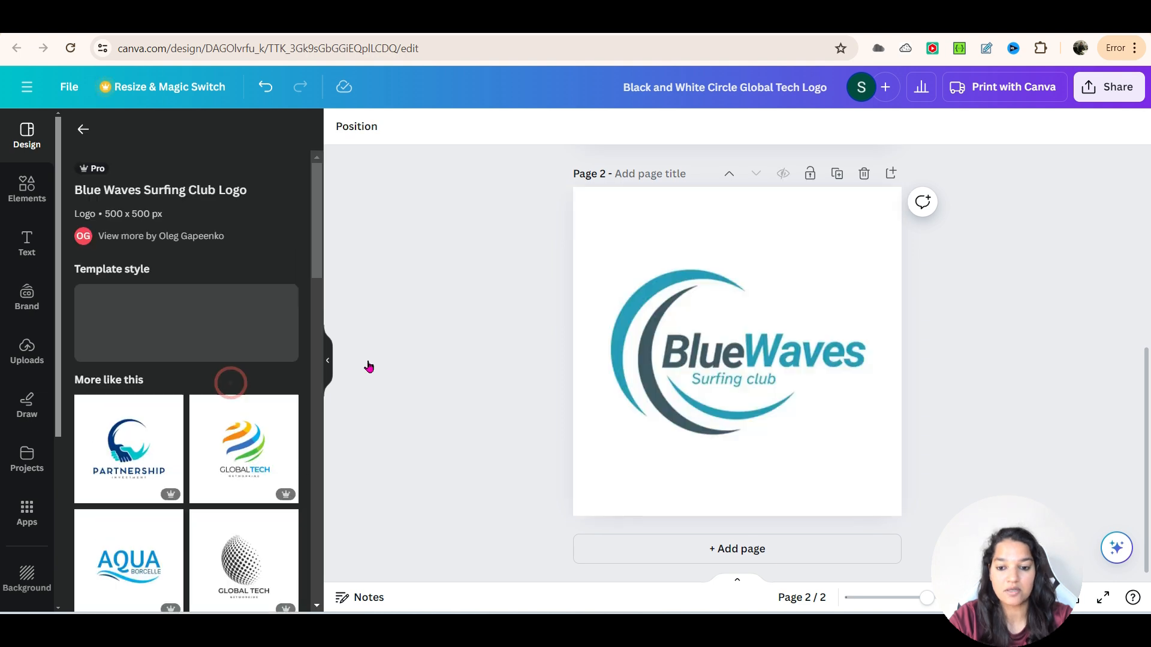
- Replace "Blue" with "Wealth" and "Waves" with "Mastery" in the logo name on page 2
double_click(717, 353)
type("Wealth")
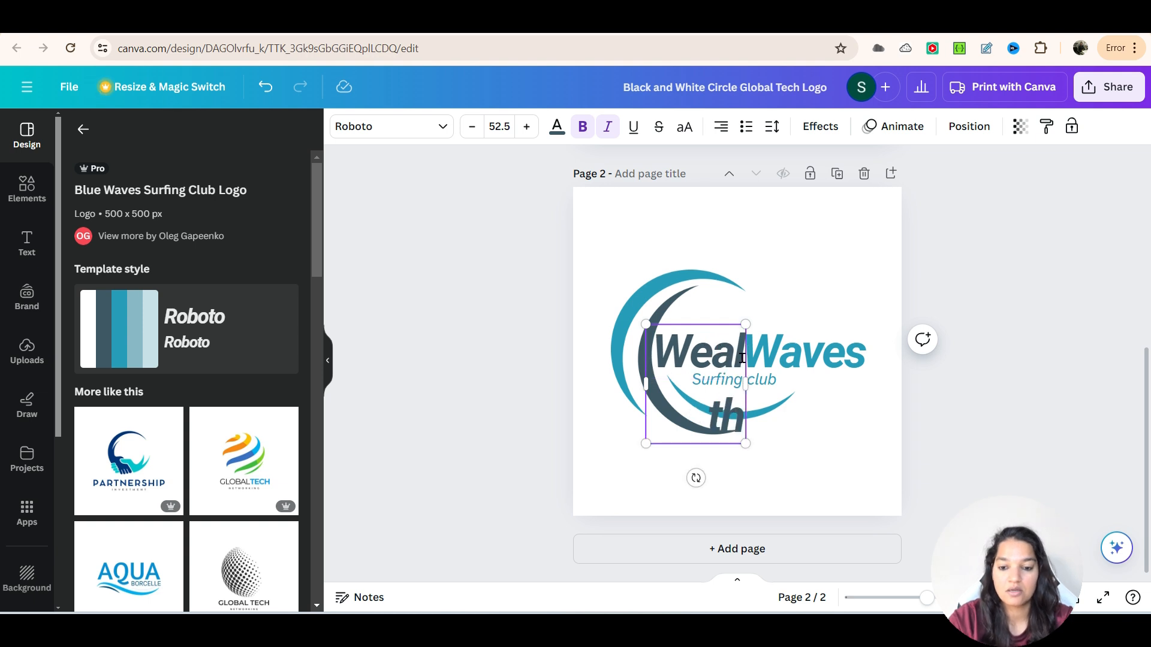
left_click(785, 354)
double_click(797, 357)
type("Mastery")
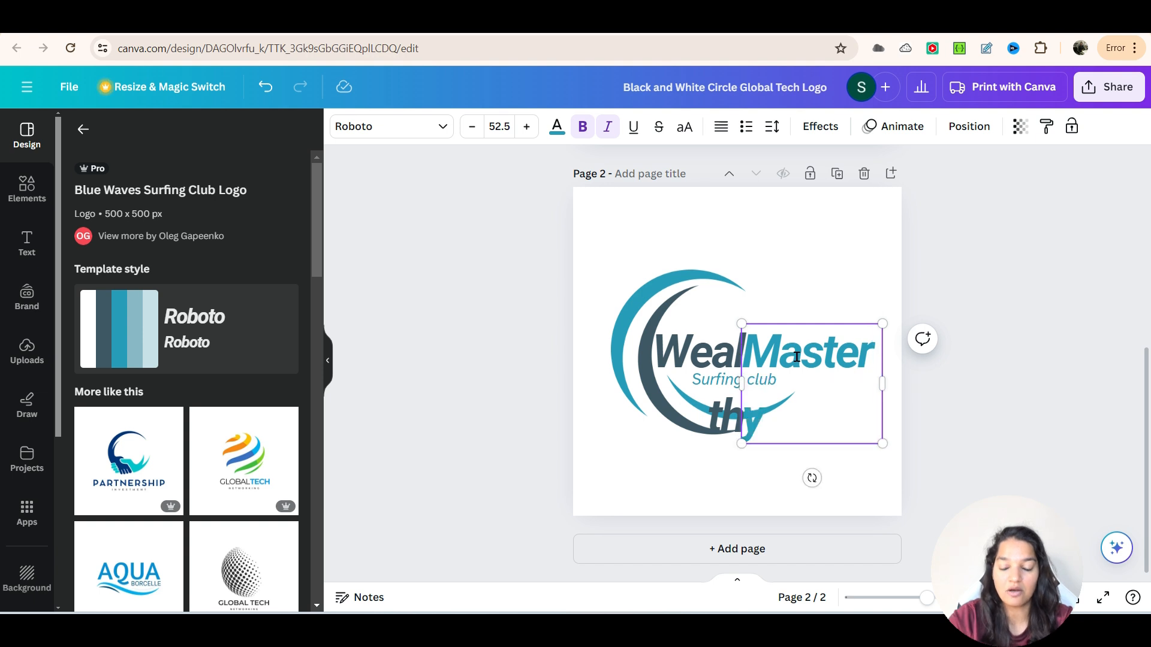
left_click(927, 277)
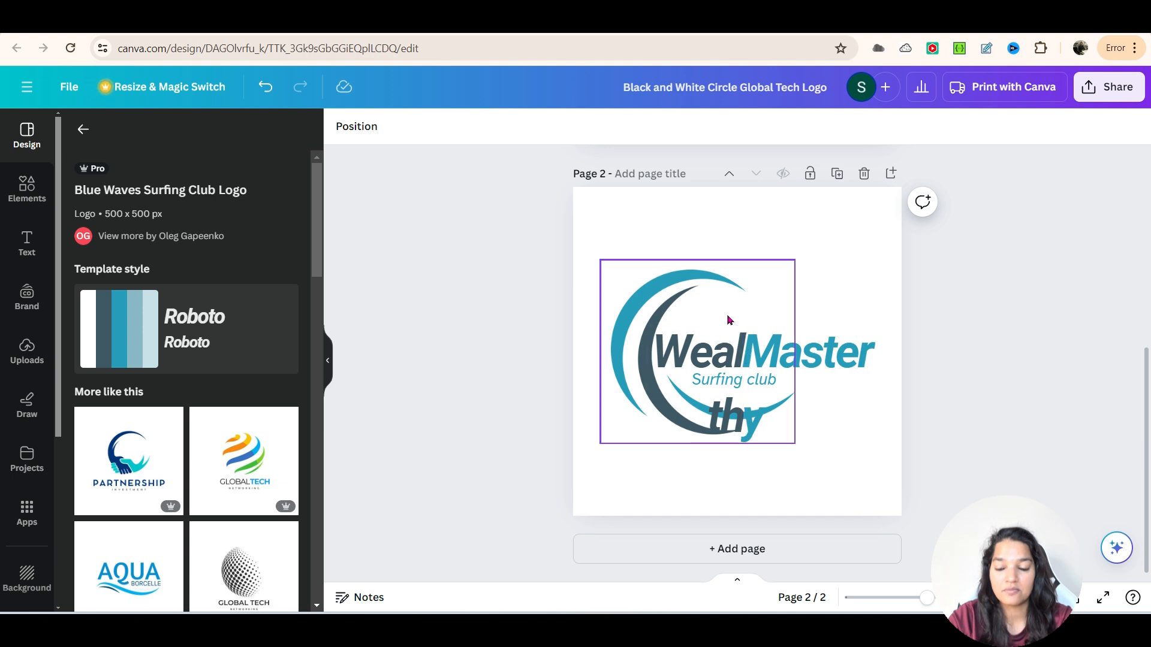
- Set the font size of both "Wealth" and "Mastery" to 40 so each word fits on one line
left_click(713, 348)
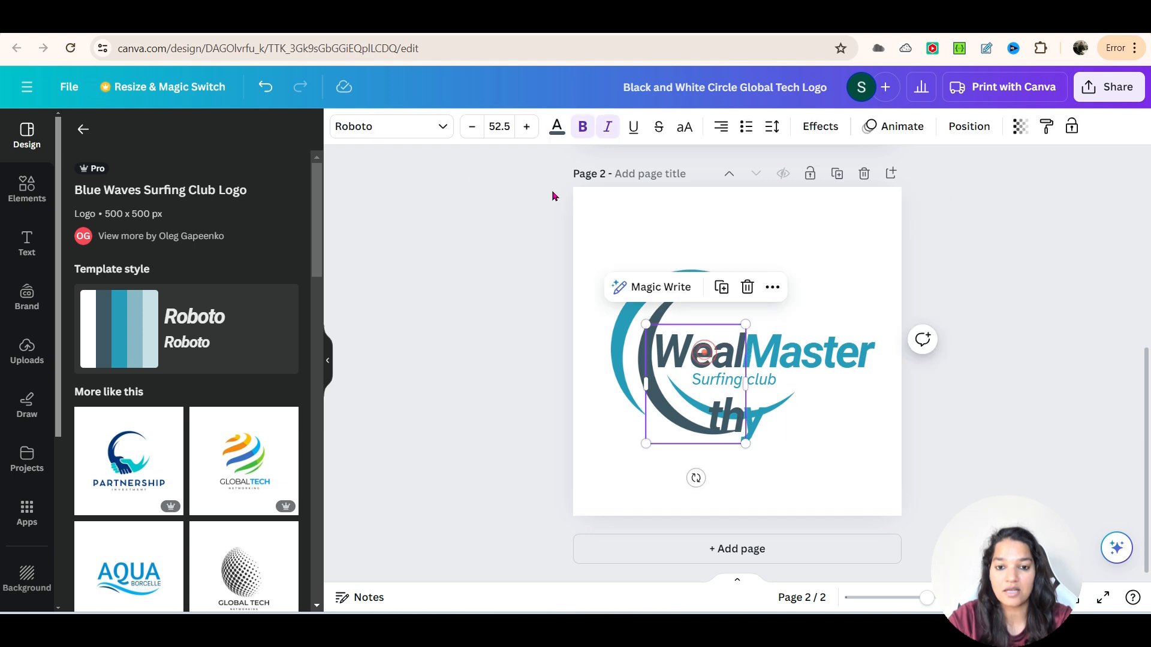
left_click(499, 126)
type("40")
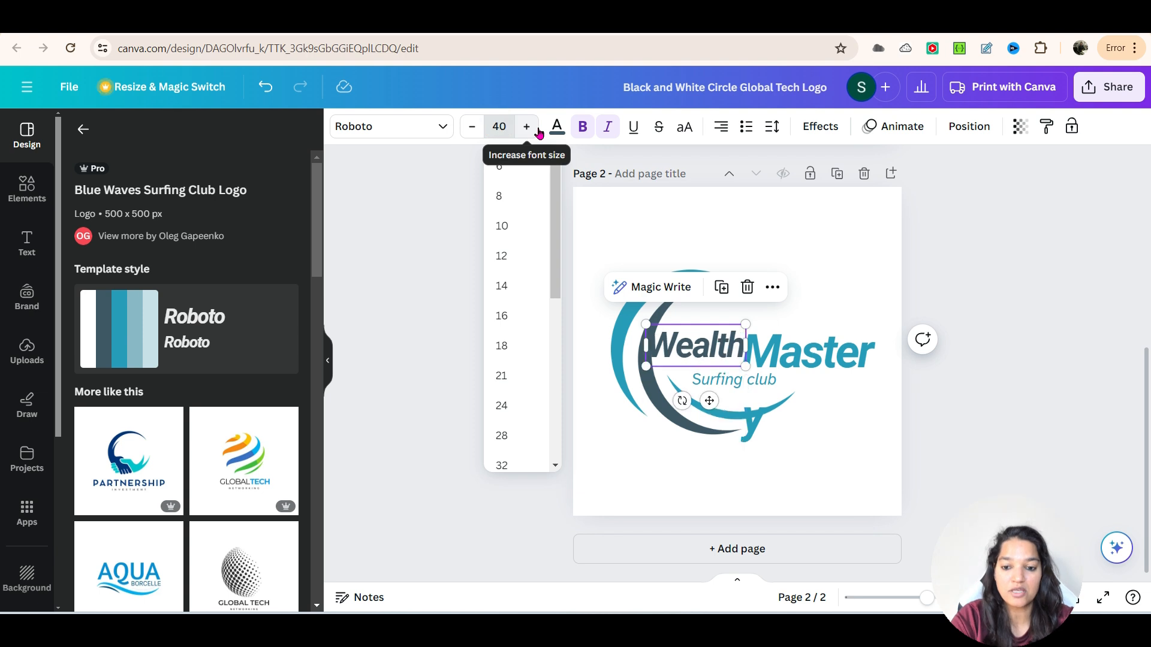
left_click(783, 340)
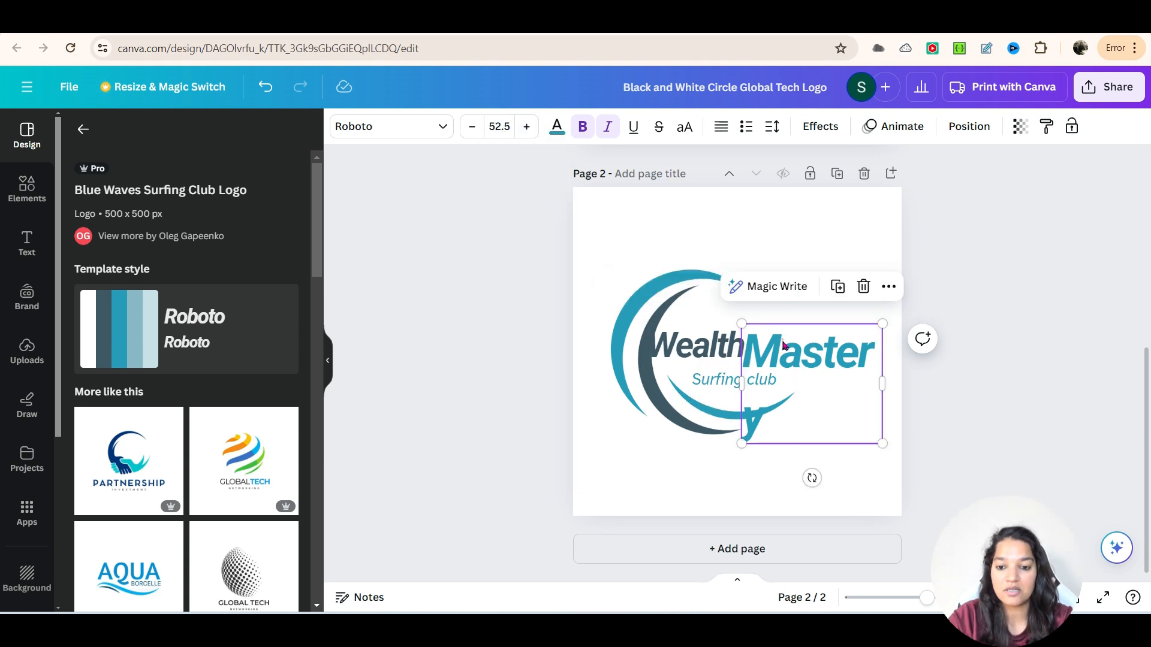
left_click(509, 130)
type("40")
key("Return")
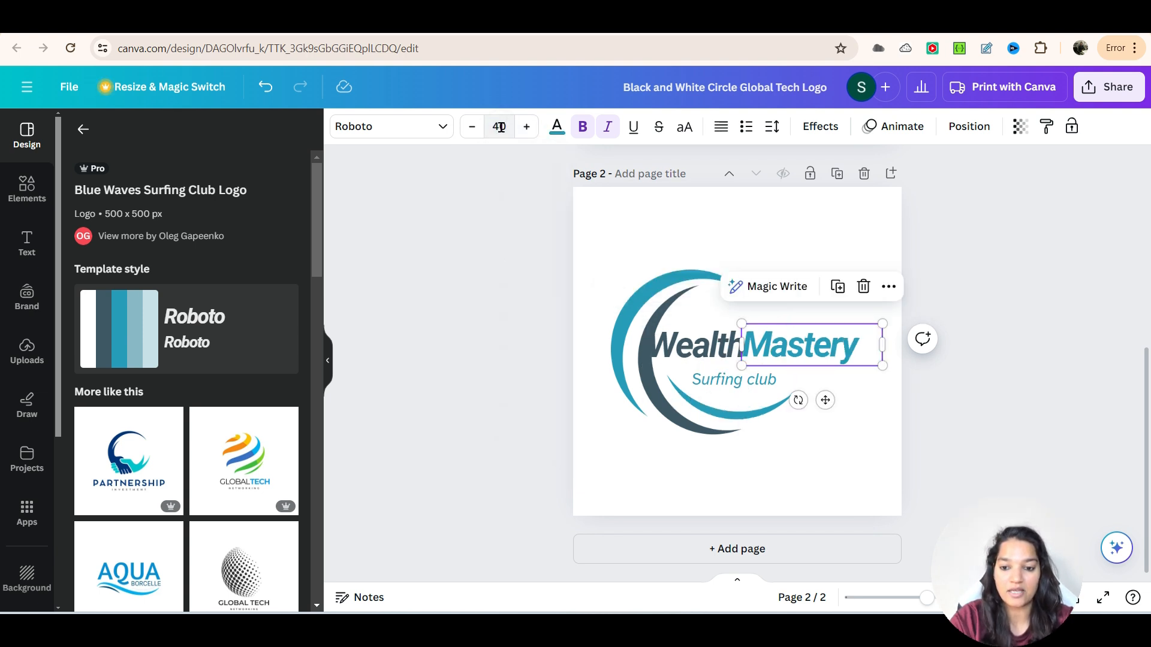
left_click(953, 270)
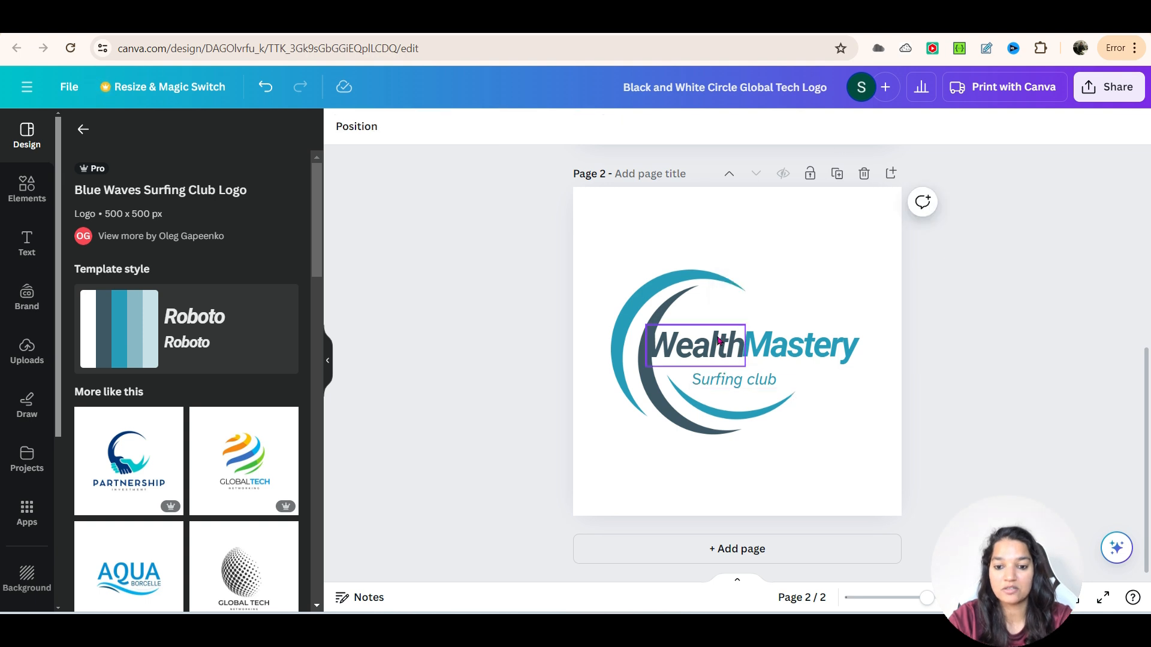
- Recolor the blue arcs of the circular logo graphic to the magenta document color #d31291
left_click(651, 290)
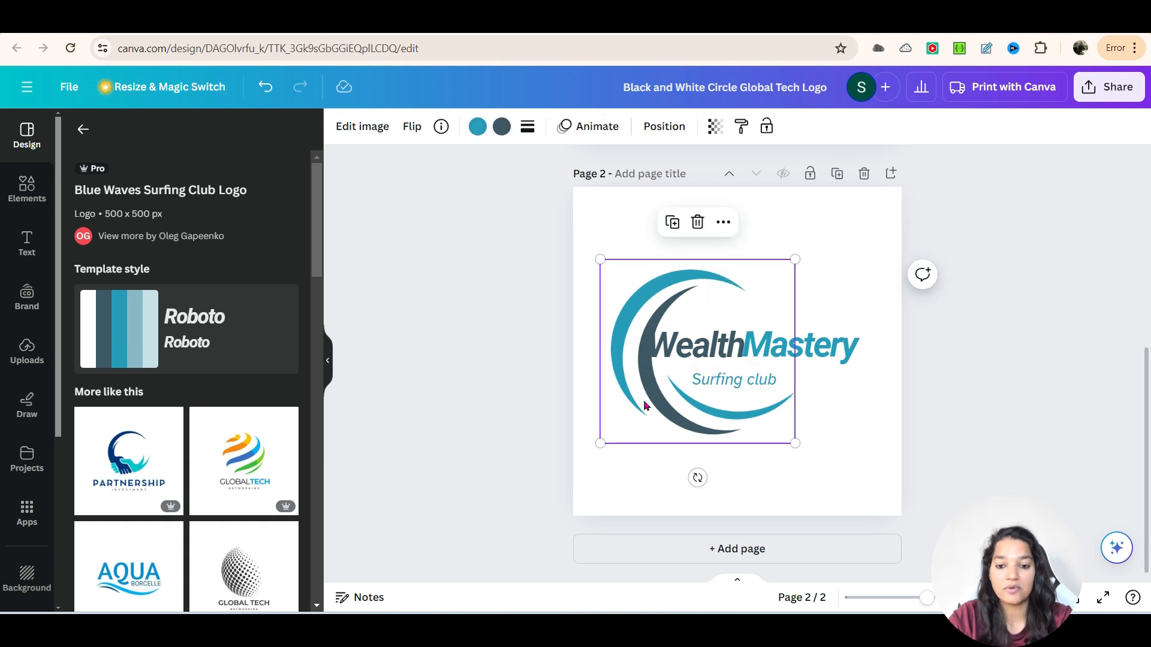
left_click(477, 129)
left_click(292, 226)
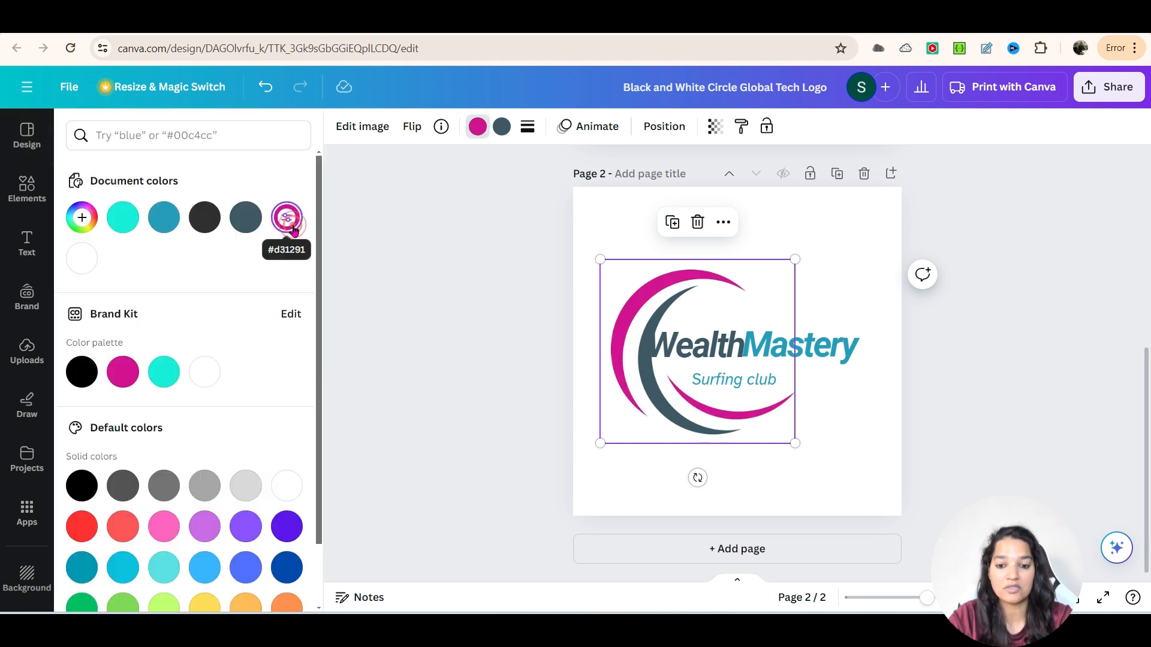
- Nudge the word "Mastery" slightly away from "Wealth" in the logo name
left_click(709, 356)
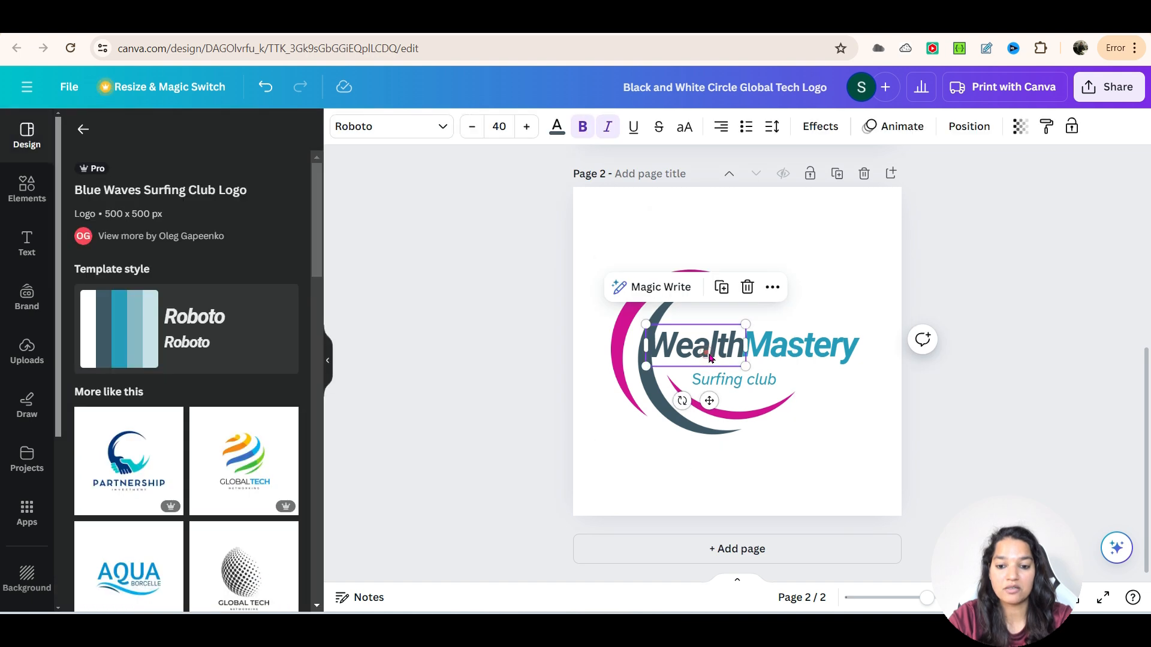
left_click(794, 356)
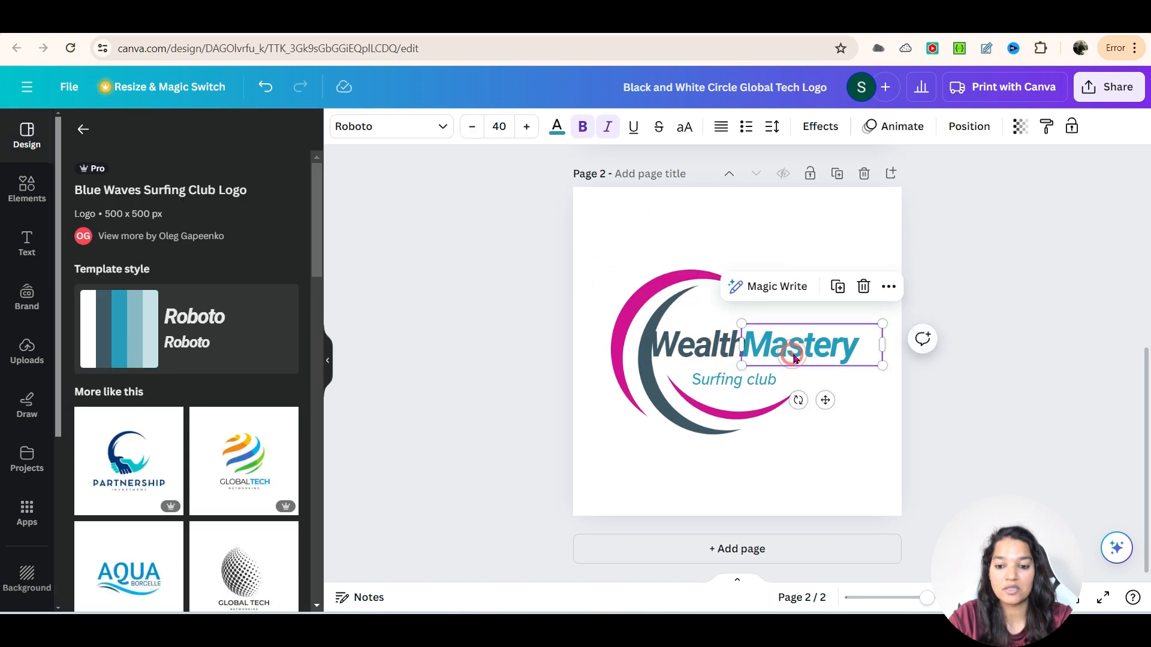
left_click(932, 363)
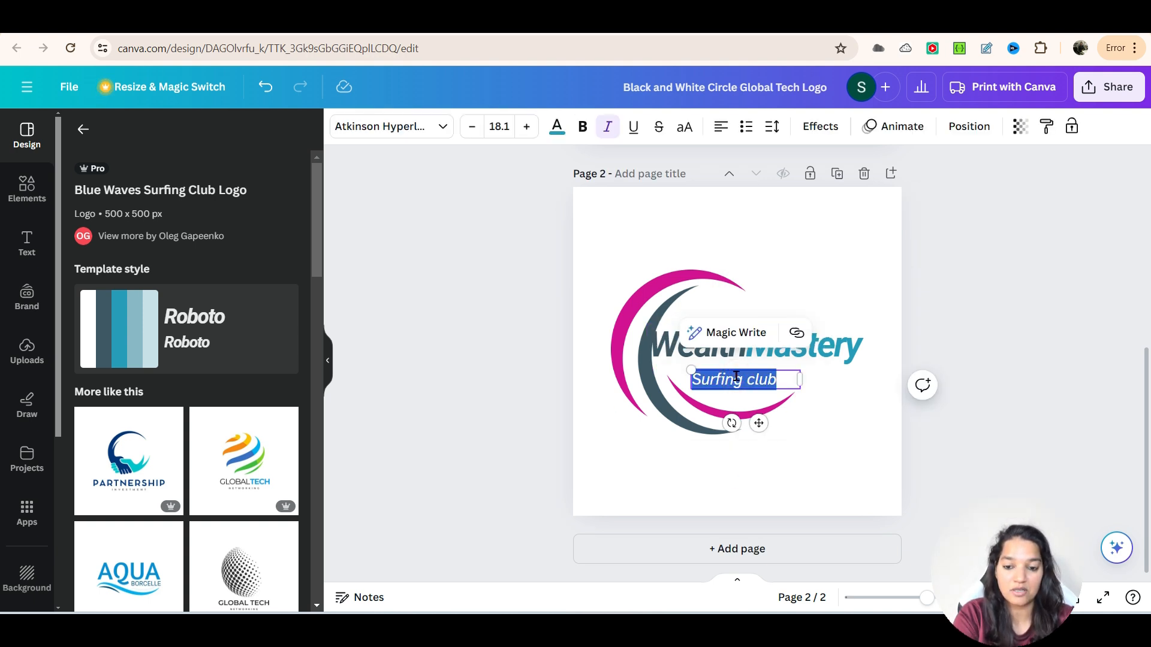
- Replace the "Surfing club" tagline below the logo name with "Money Club"
type("Money Club")
left_click(532, 407)
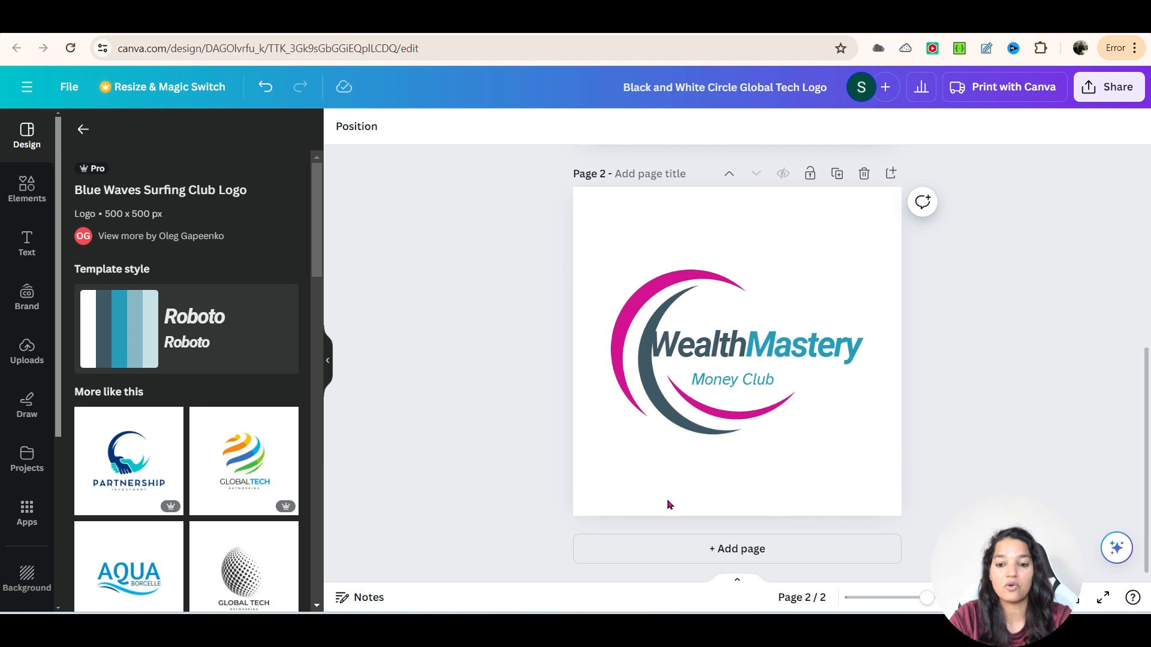
- Try light orange as page 2's background, and apply the light green-to-blue default gradient instead
left_click(604, 201)
left_click(336, 126)
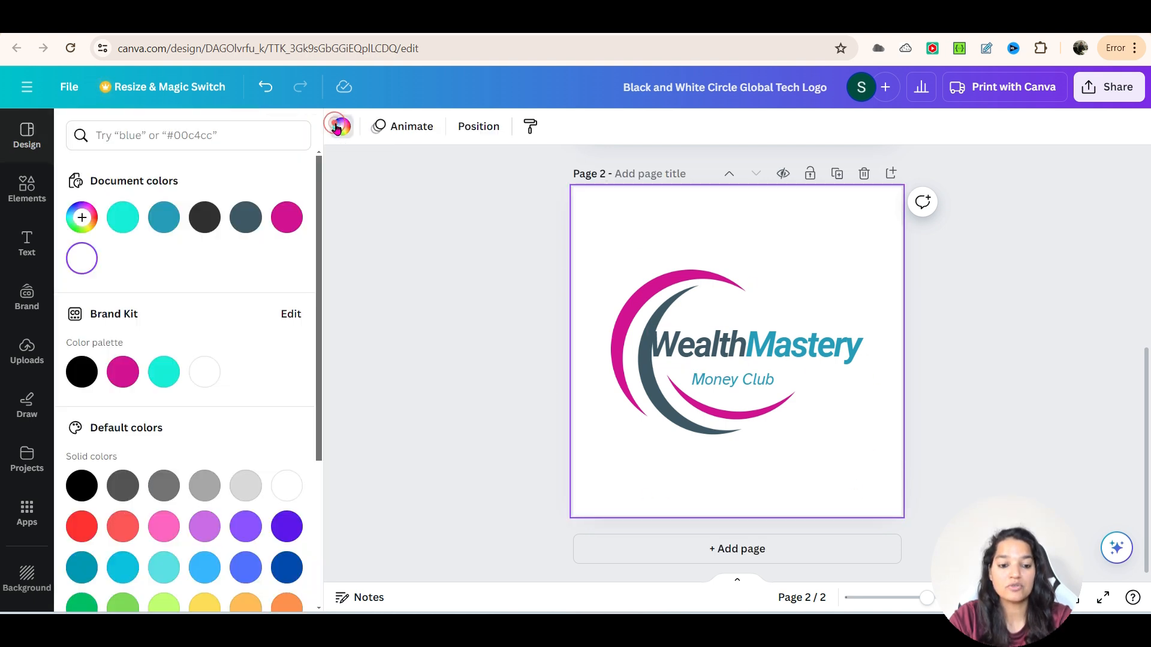
scroll(237, 540, "down", 4)
left_click(246, 390)
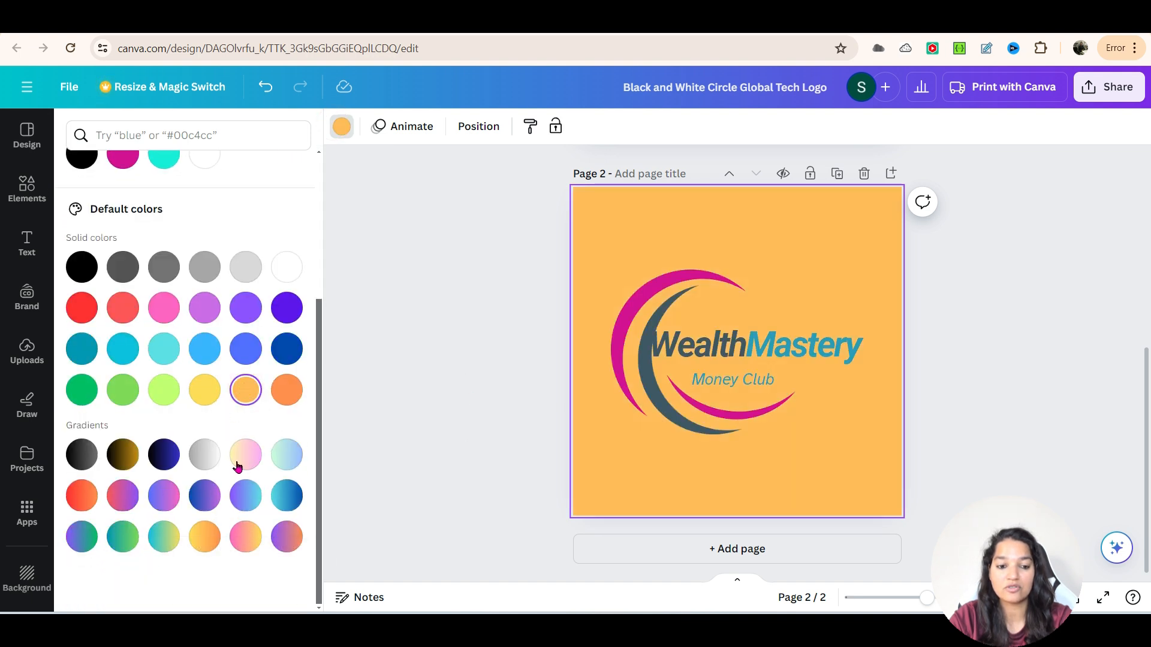
left_click(298, 451)
- Compare the logo designs on both pages and reopen the Blue Waves Surfing Club Logo template's details
scroll(419, 428, "up", 2)
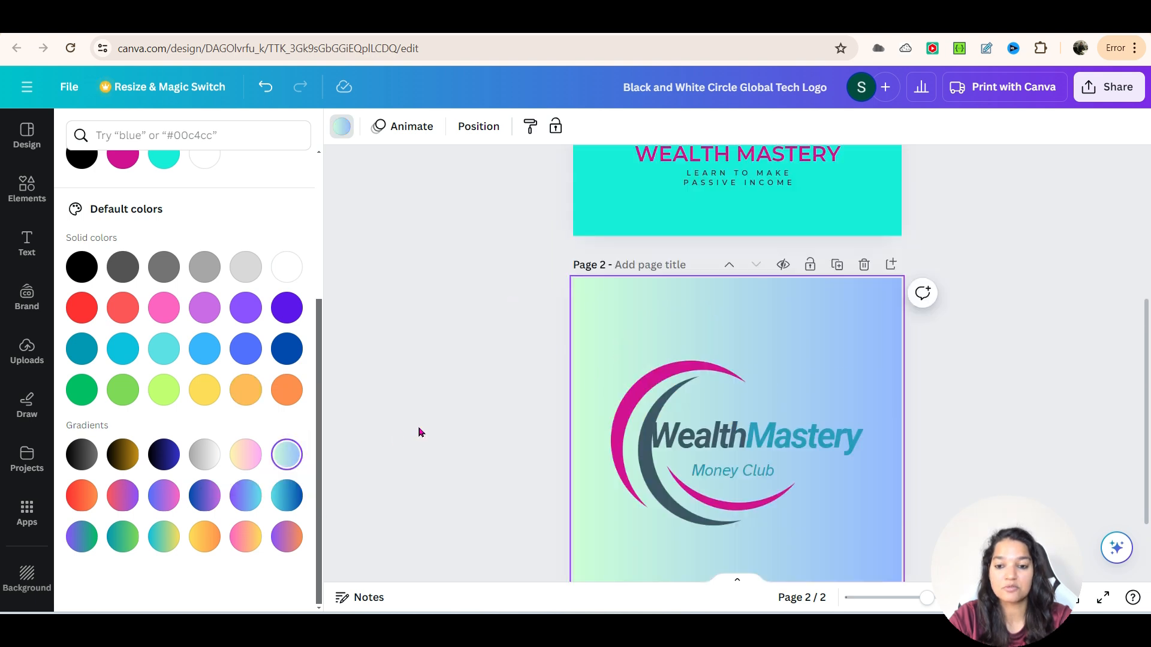
scroll(419, 428, "up", 4)
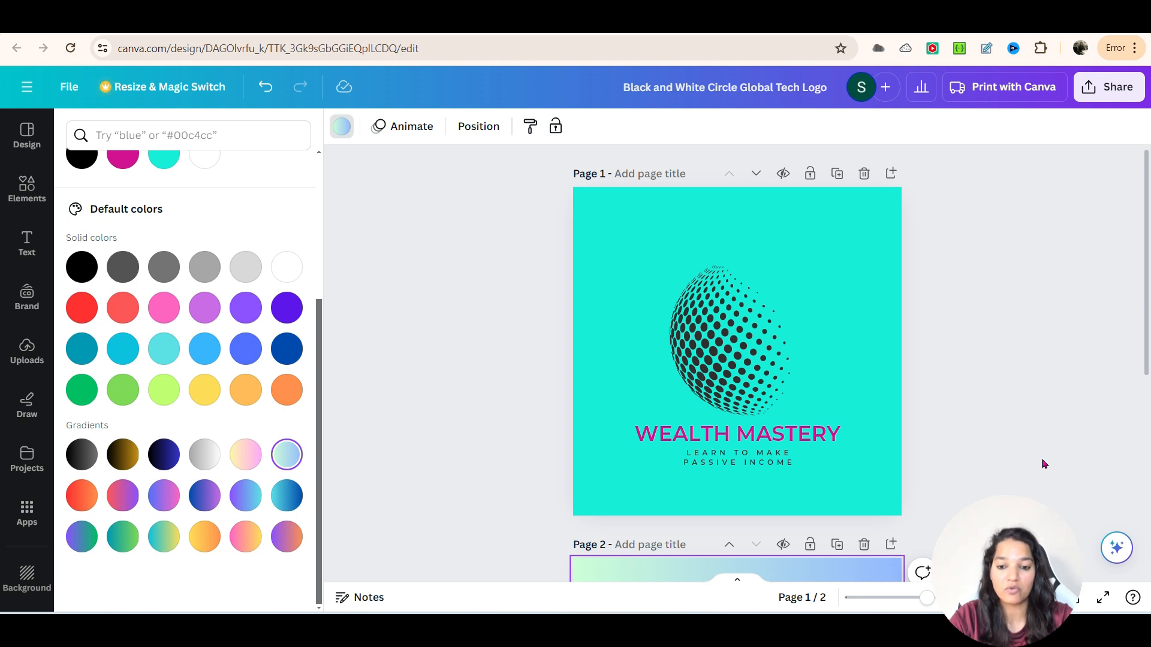
scroll(1041, 462, "down", 1)
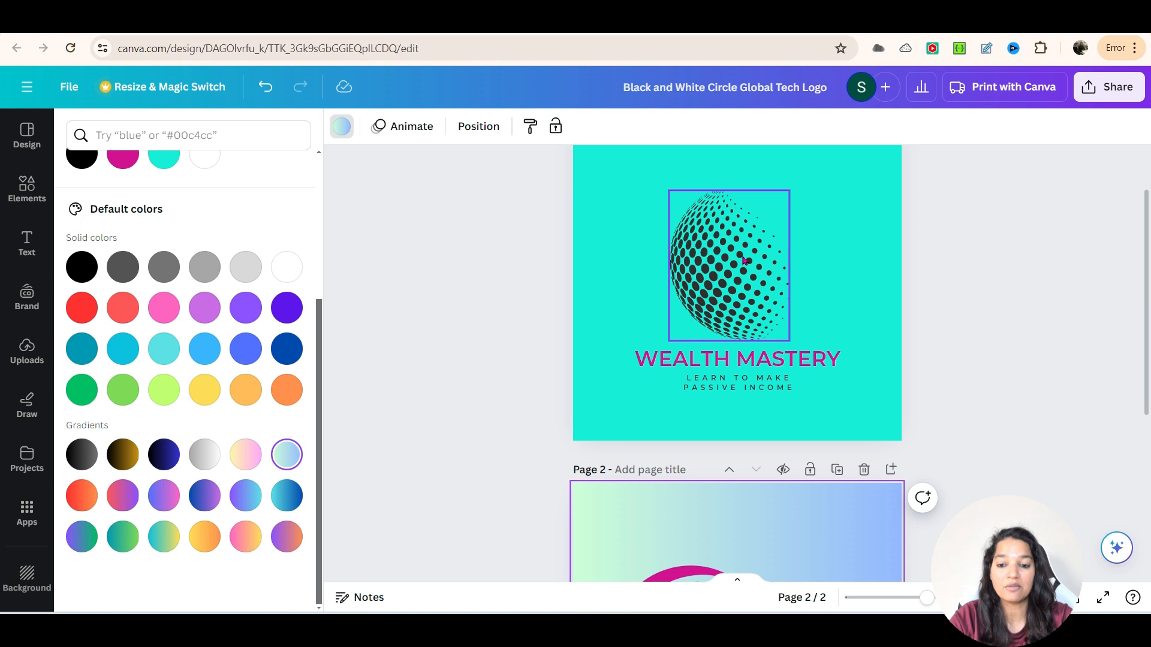
scroll(767, 362, "down", 3)
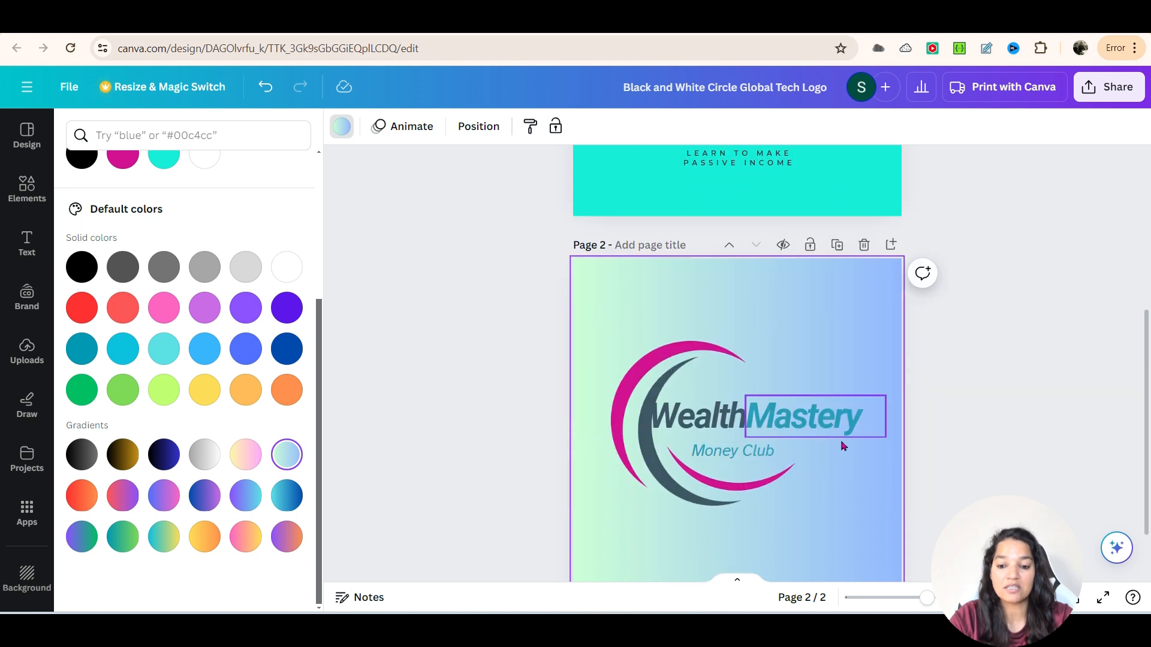
left_click(26, 137)
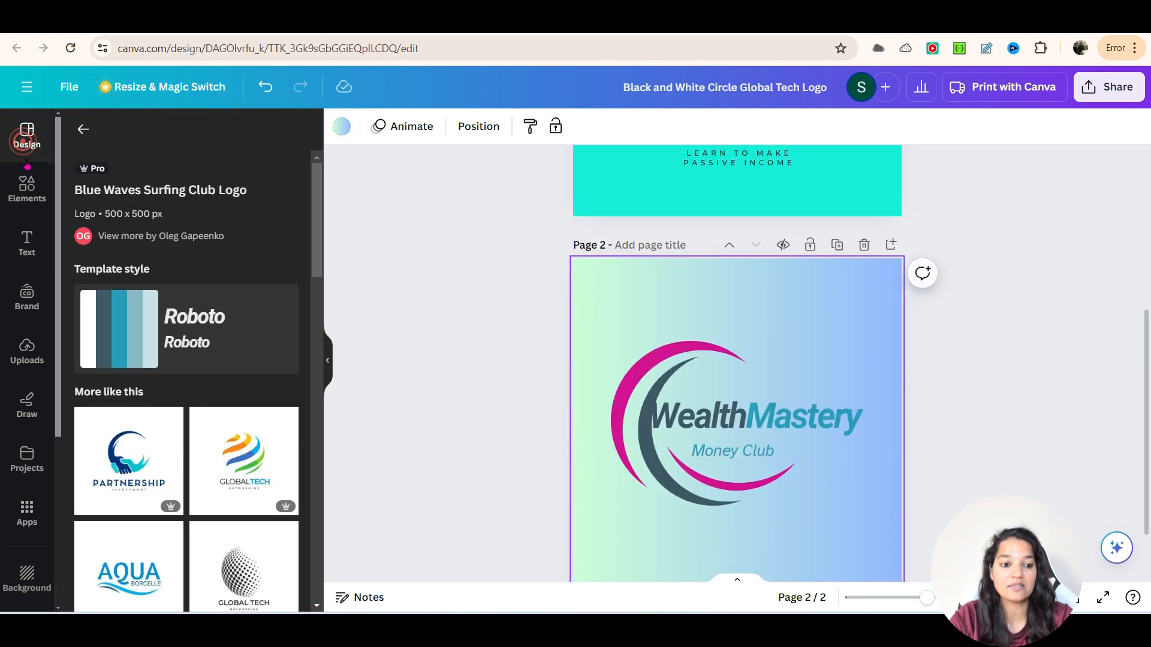
- Search the design elements for "dots" and browse the graphics for a row of three solid dots
left_click(27, 189)
type("dots")
key("Return")
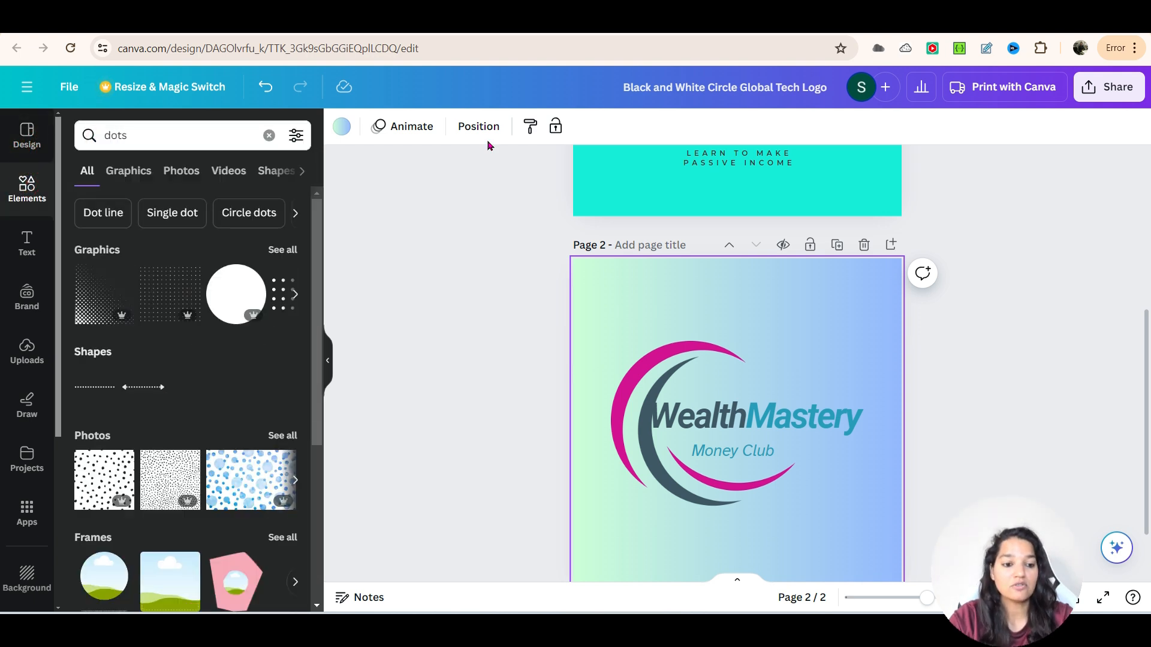
scroll(347, 382, "down", 2)
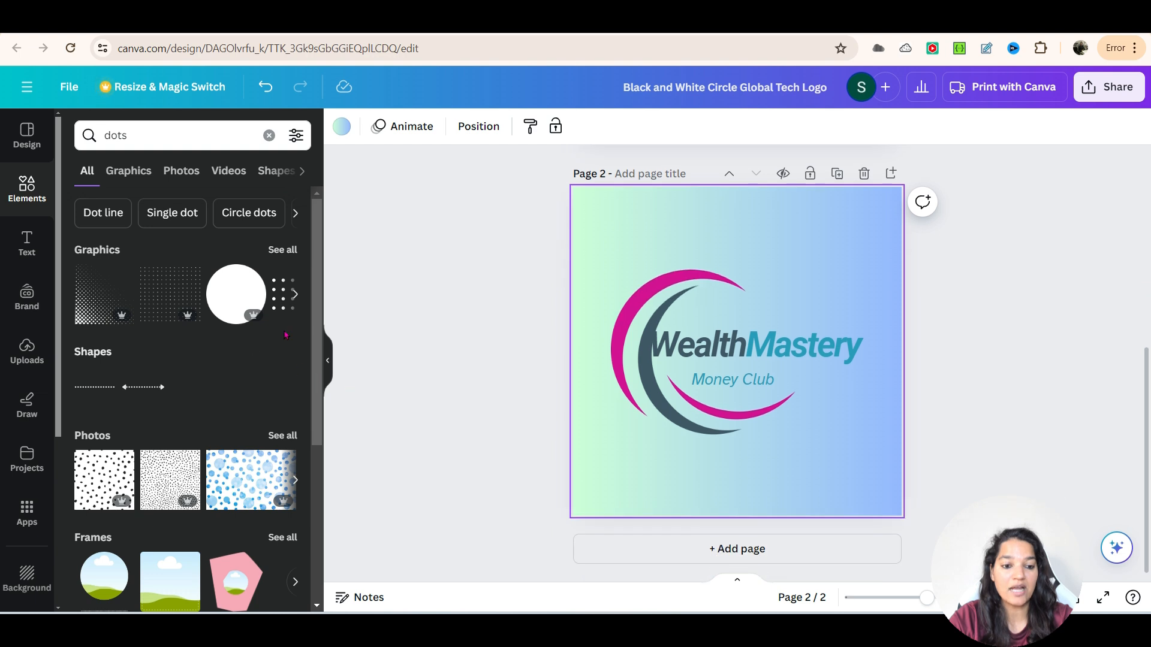
left_click(295, 294)
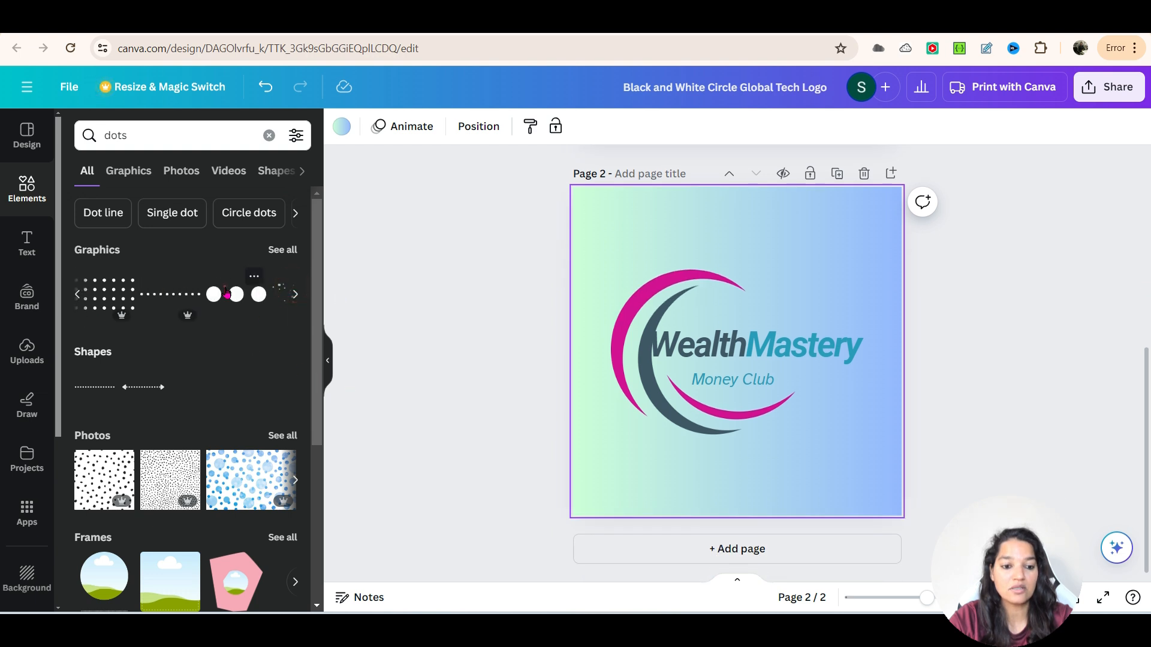
left_click(258, 293)
left_click(717, 362)
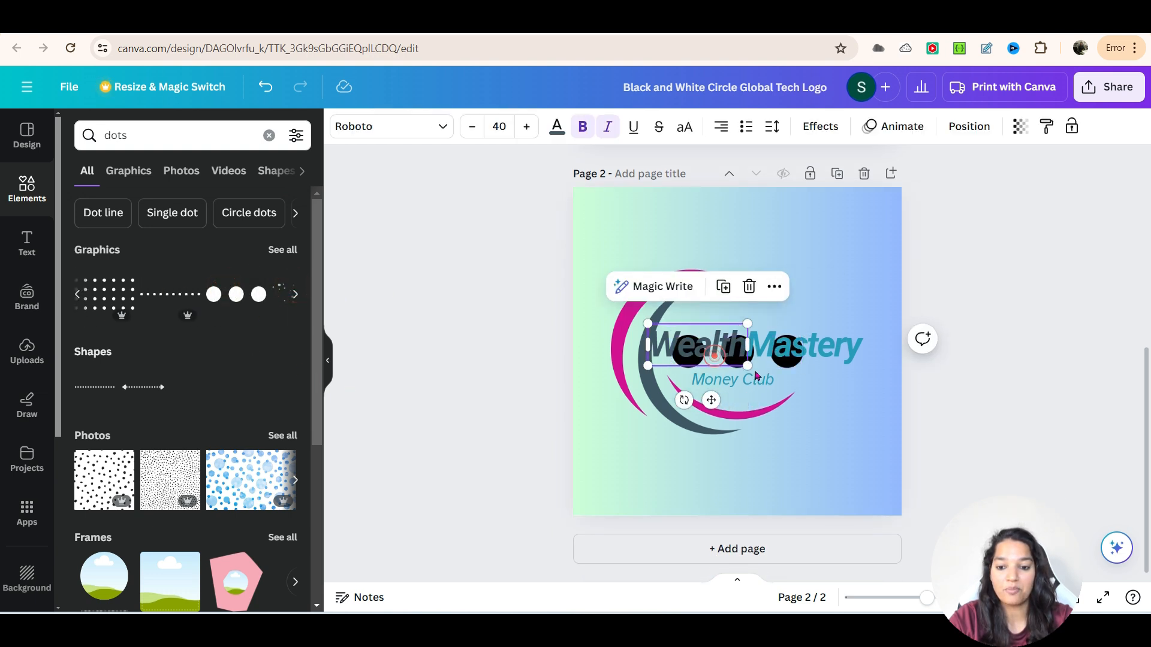
left_click(779, 407)
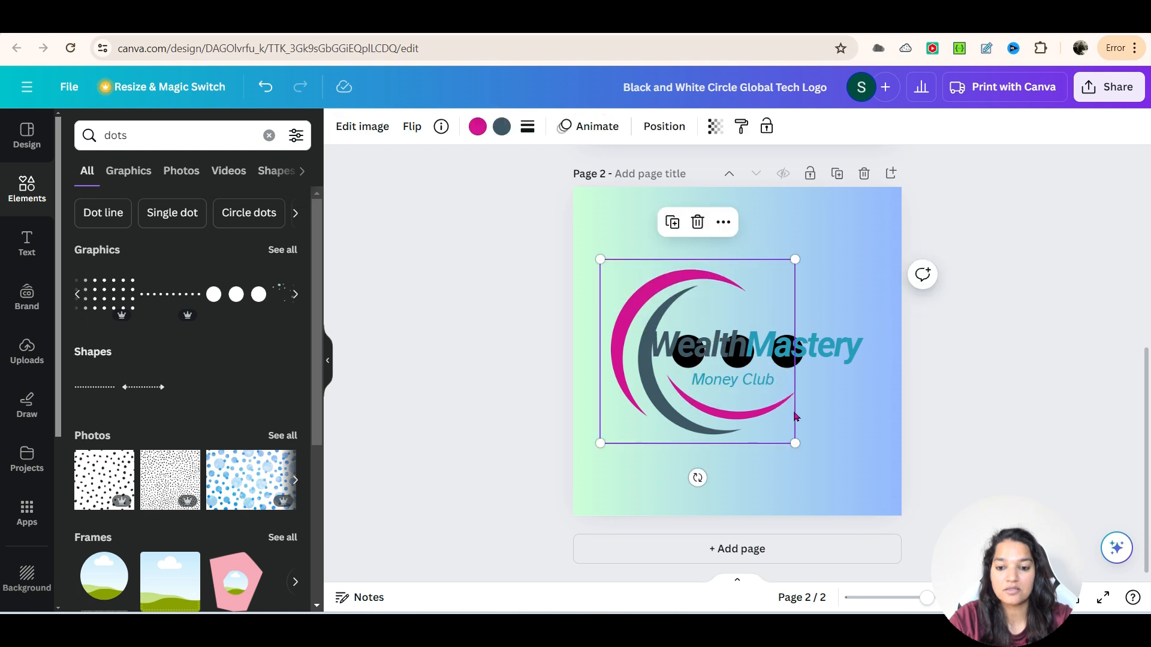
left_click(826, 410)
key("ctrl+z")
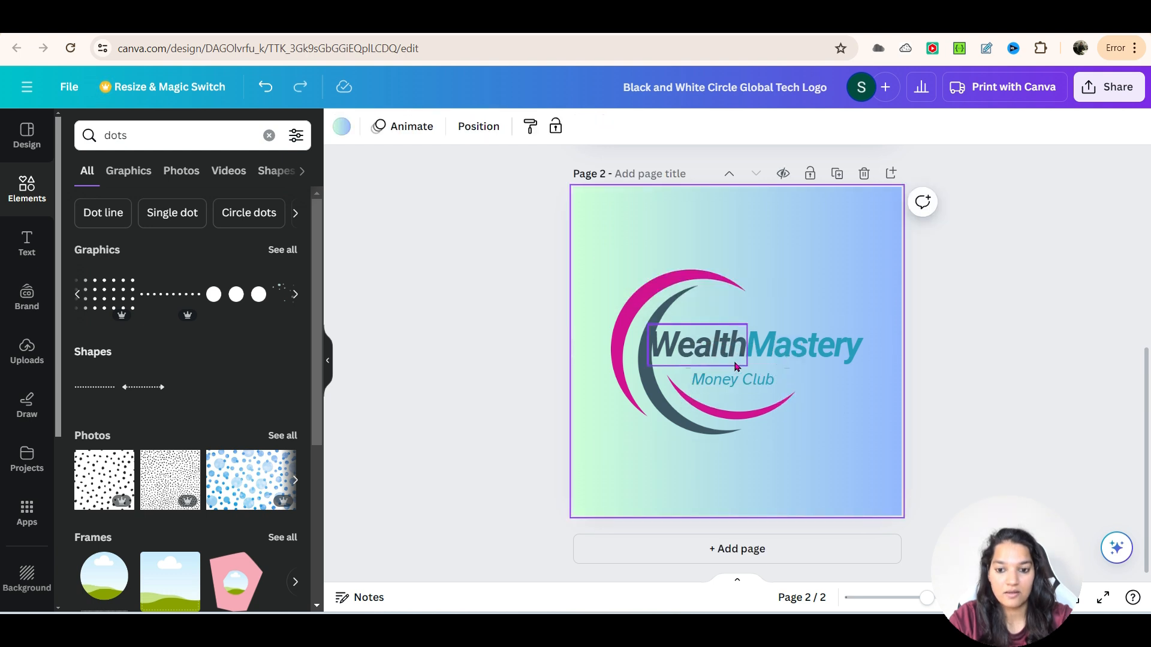
- Add the three-dot graphic to page 2 and shrink it to fit just beneath "Mastery", beside the "Money Club" tagline
left_click_drag(236, 295, 698, 422)
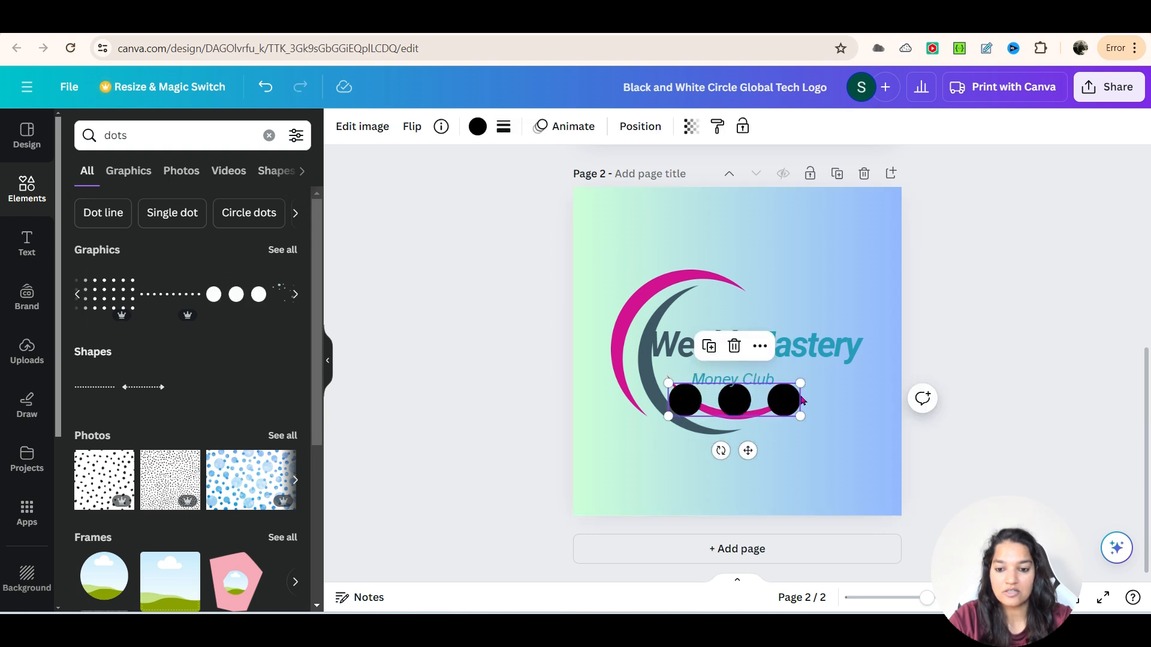
left_click_drag(800, 389, 839, 380)
left_click(1001, 360)
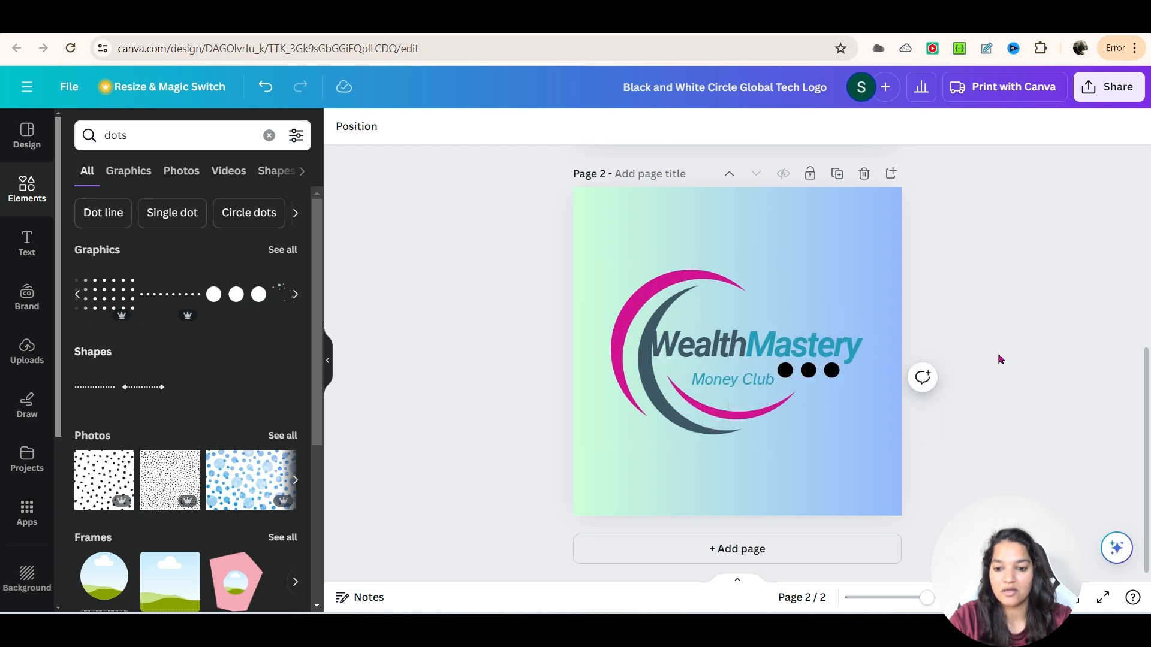
left_click(808, 370)
left_click(868, 381)
left_click(830, 370)
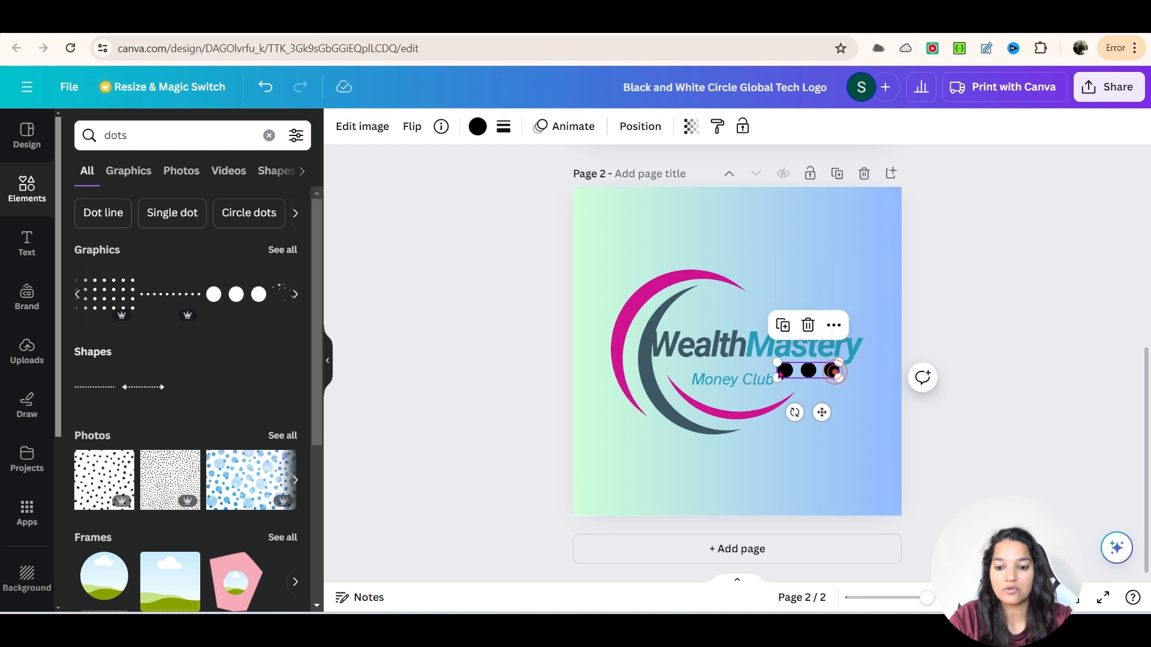
left_click_drag(777, 373, 789, 375)
- Recolor the three dots with the magenta from the Brand Kit palette
left_click(478, 126)
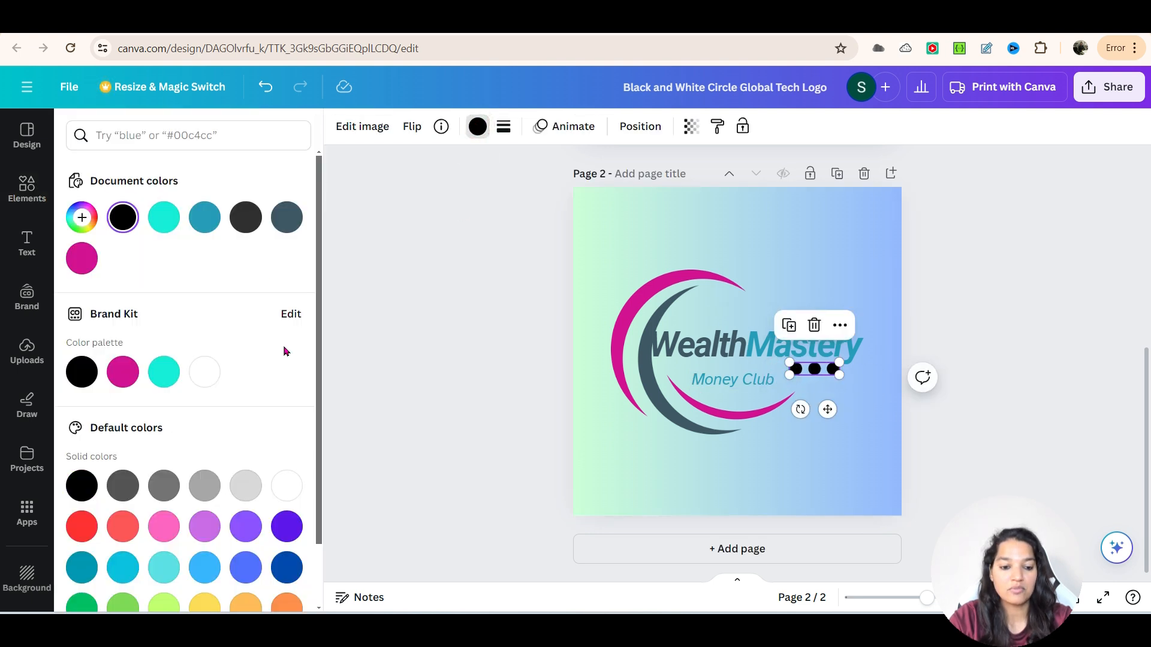
scroll(283, 345, "down", 2)
left_click(122, 300)
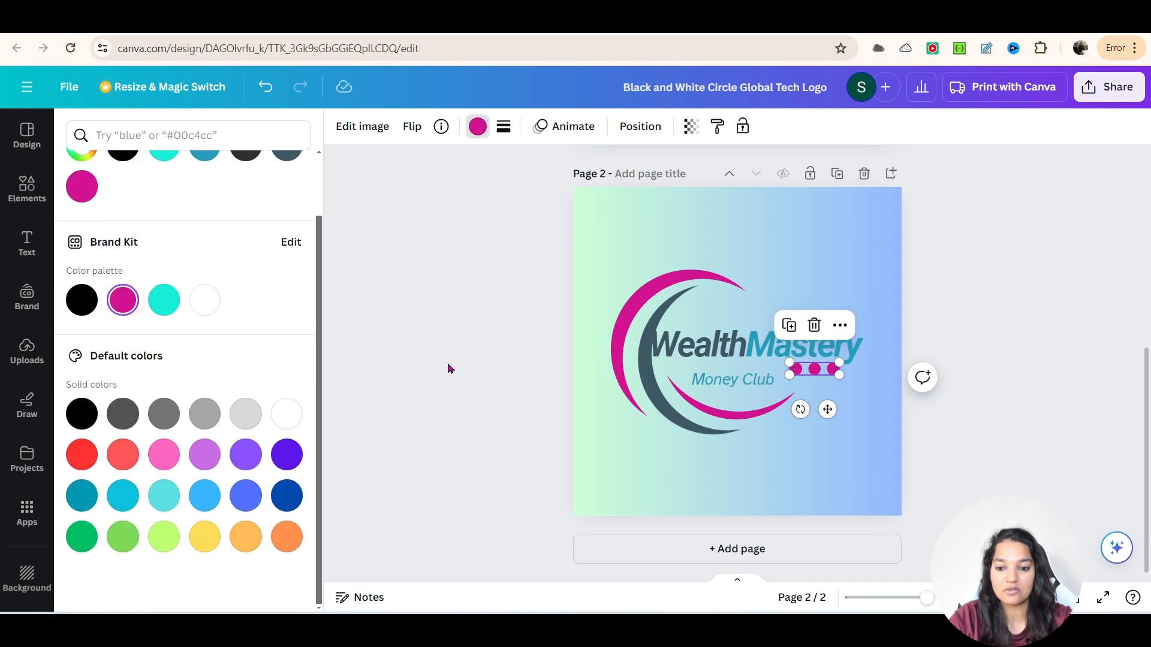
left_click(447, 362)
left_click(954, 325)
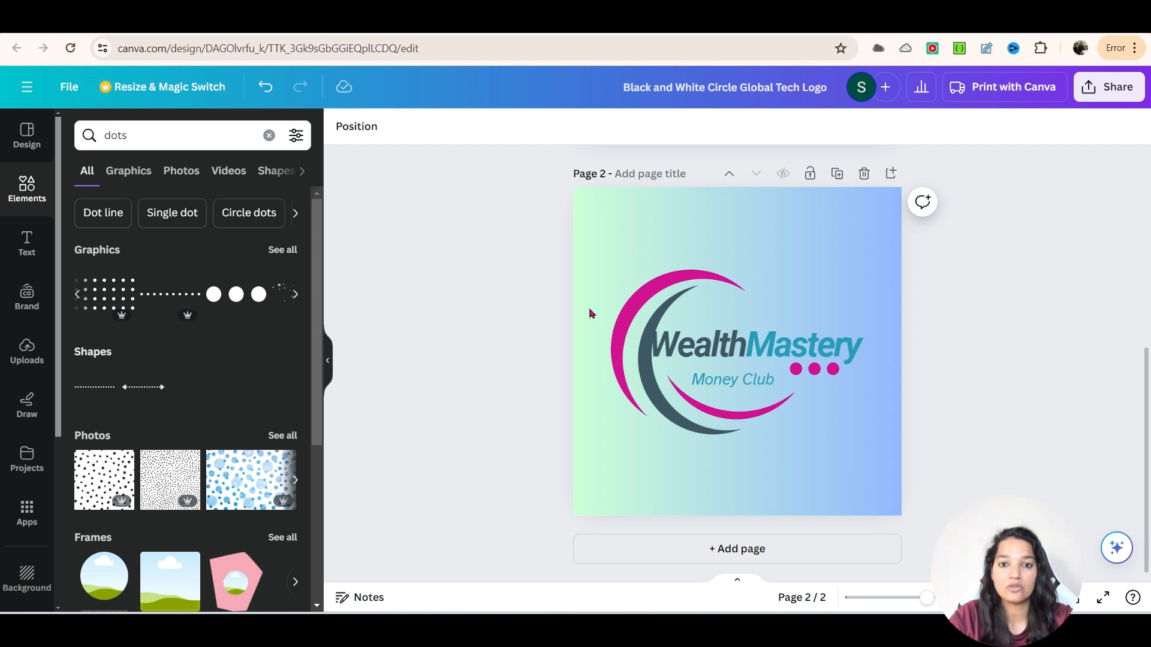
- Open the design's sharing options and look through the social media publishing choices
left_click(1128, 93)
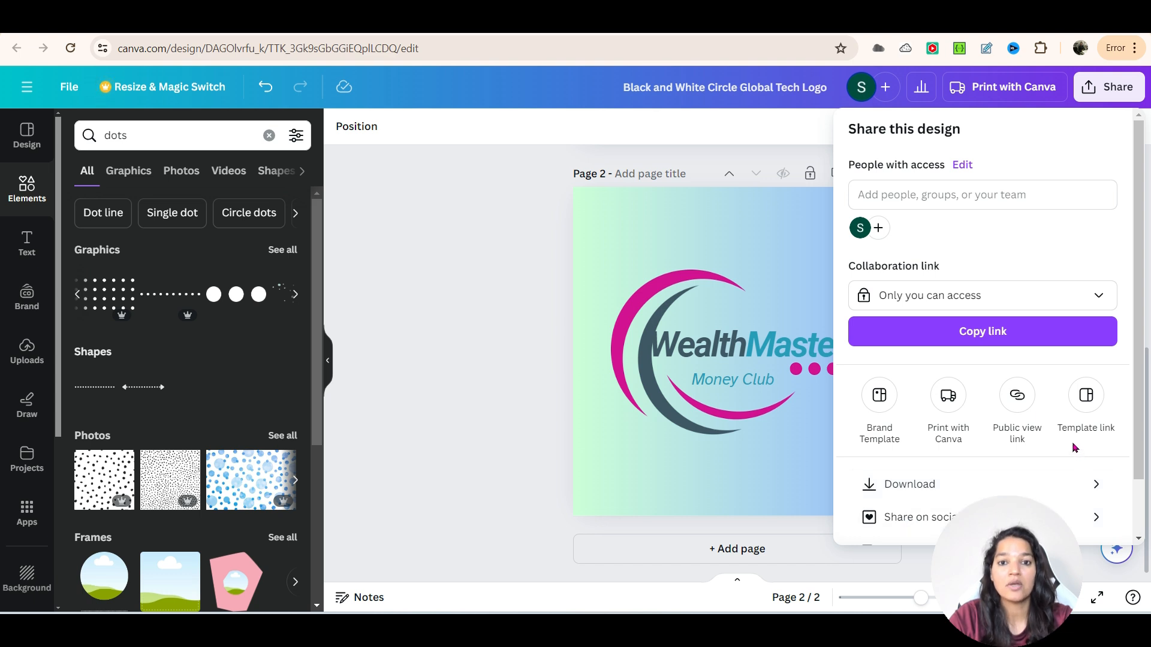
left_click(1096, 517)
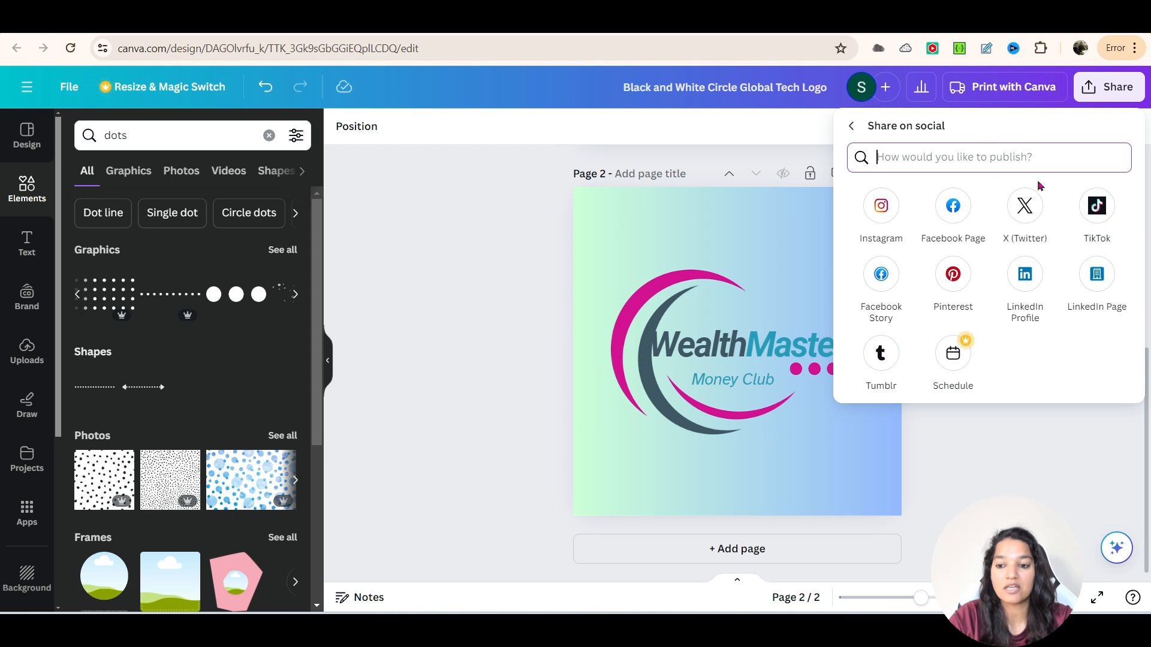
left_click(851, 127)
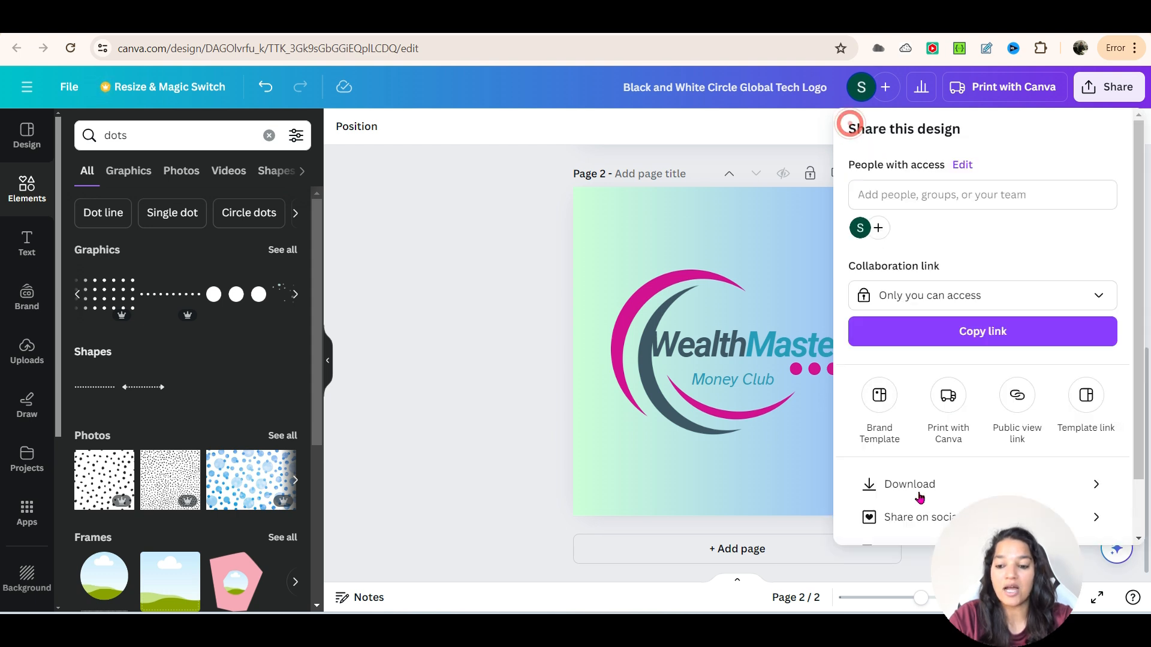
- Set up the download as PNG with a transparent background
left_click(1077, 490)
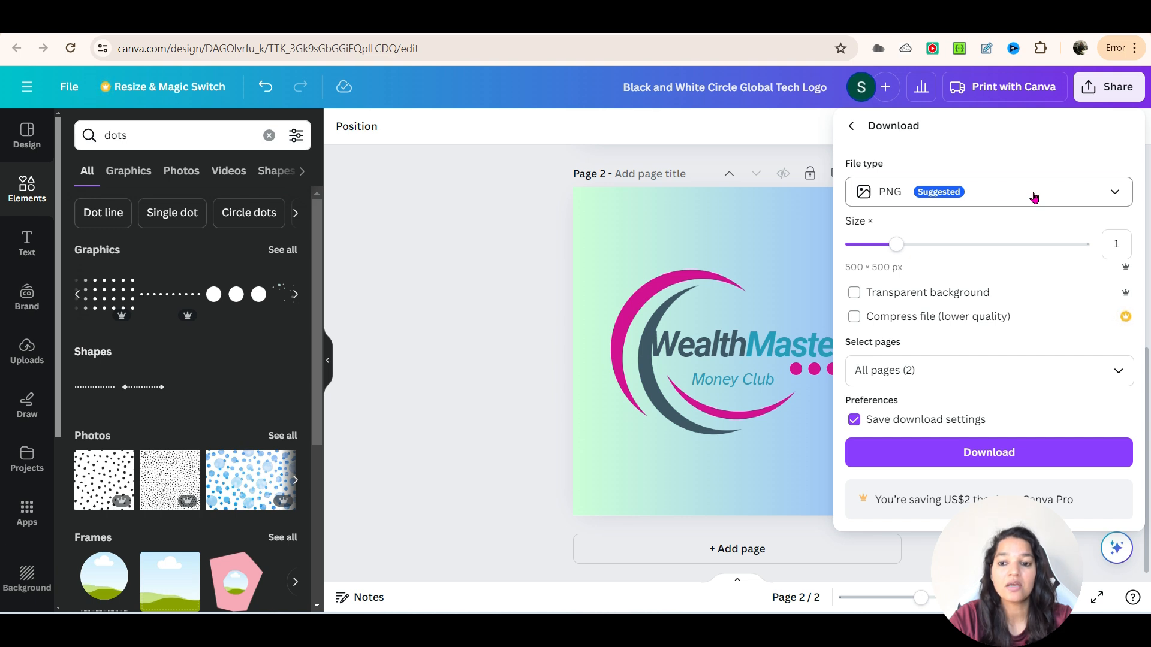
left_click(1034, 197)
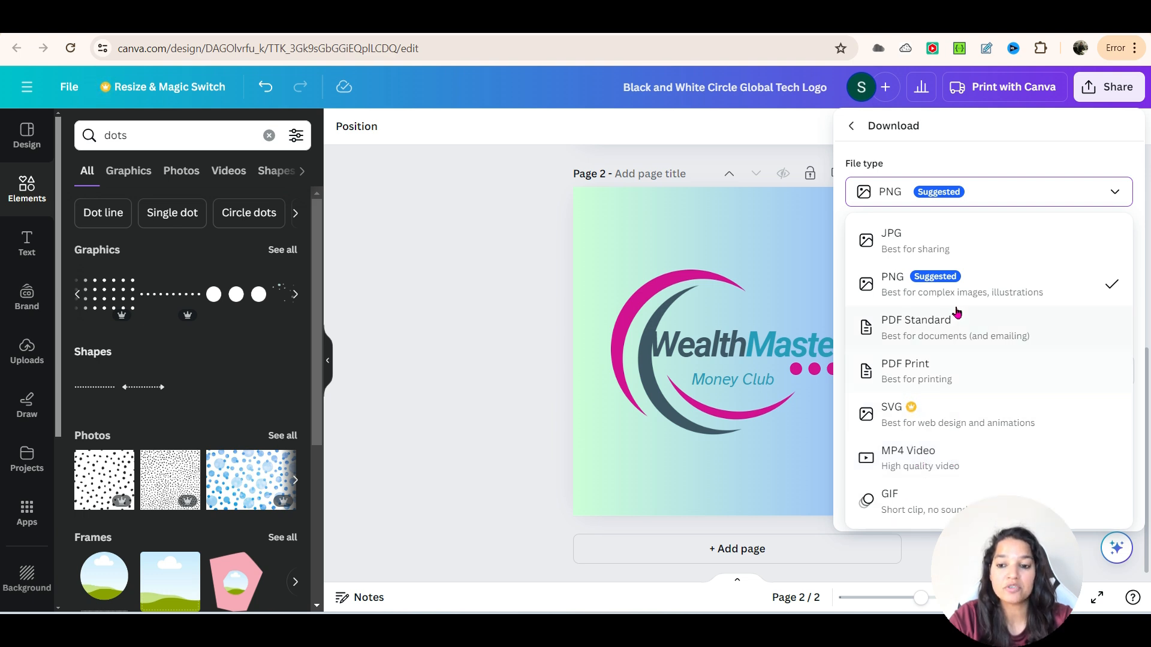
left_click(908, 280)
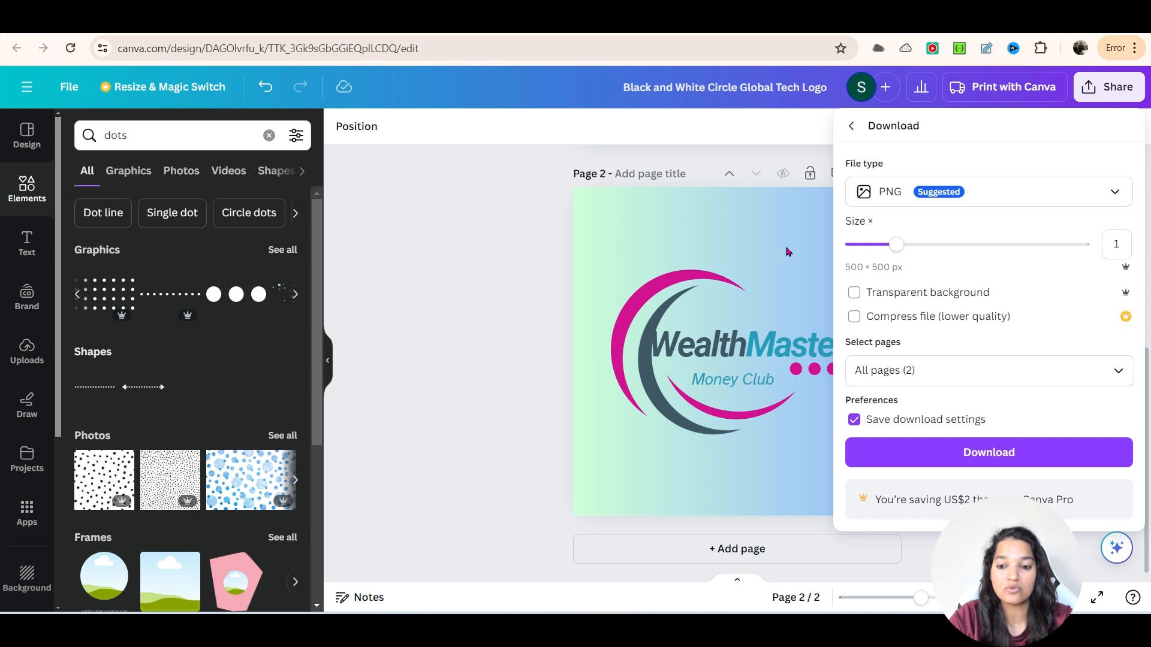
left_click(854, 293)
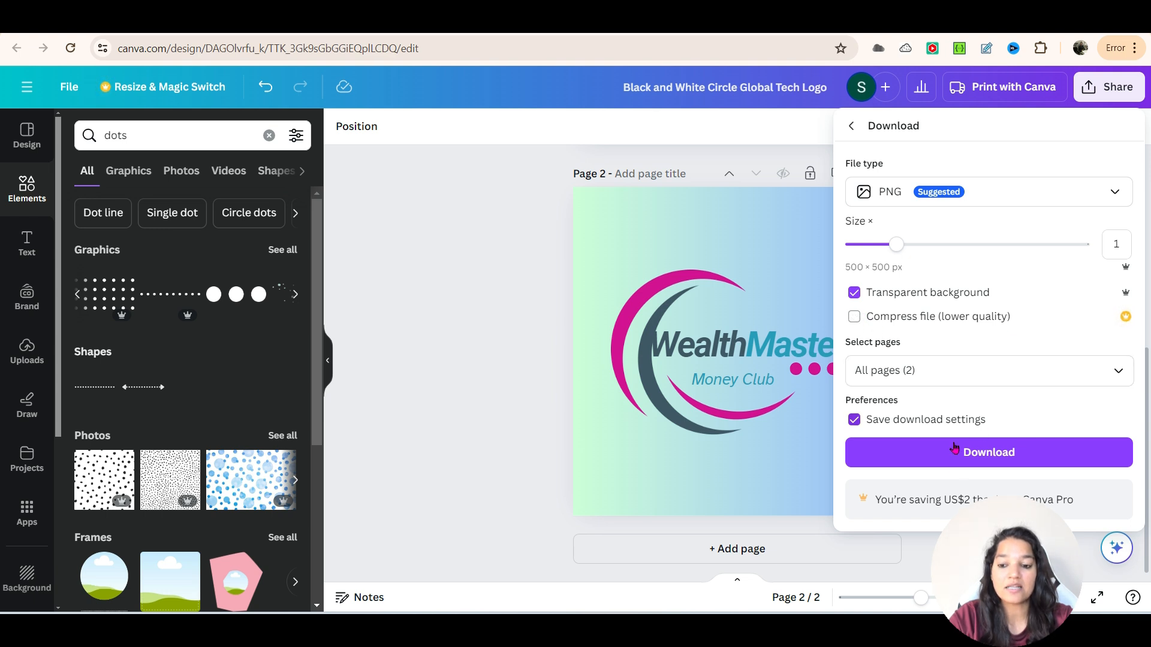
- Download all pages and save the zip file as "Logo Selection" in the Downloads folder
left_click(1000, 455)
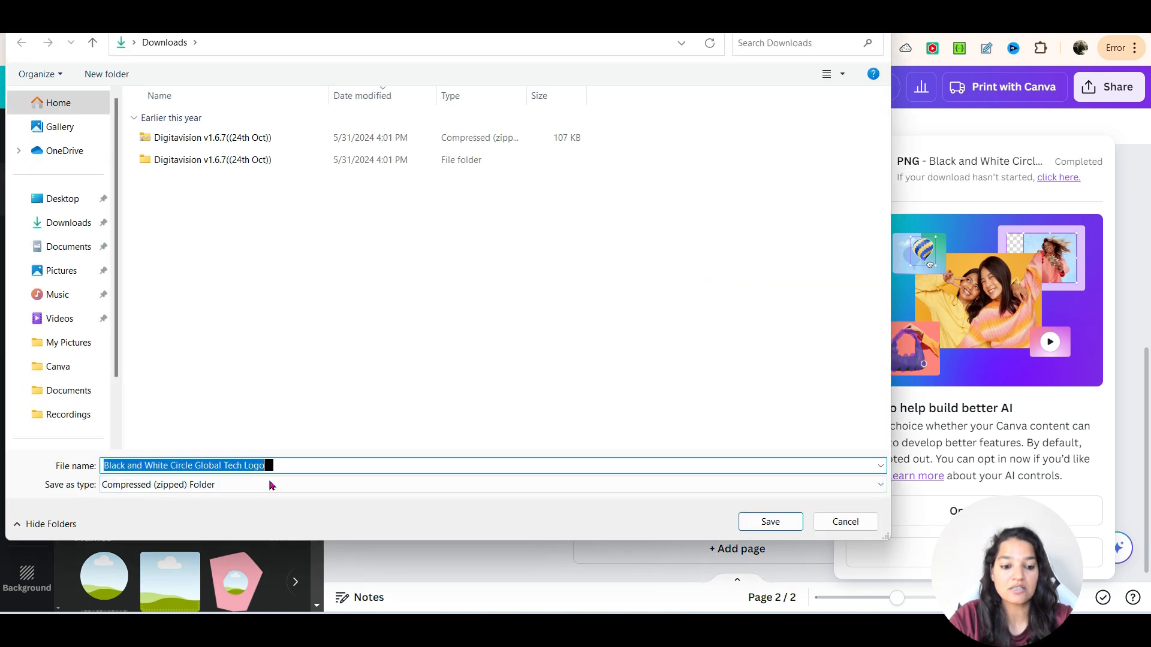
type("Logo Selection")
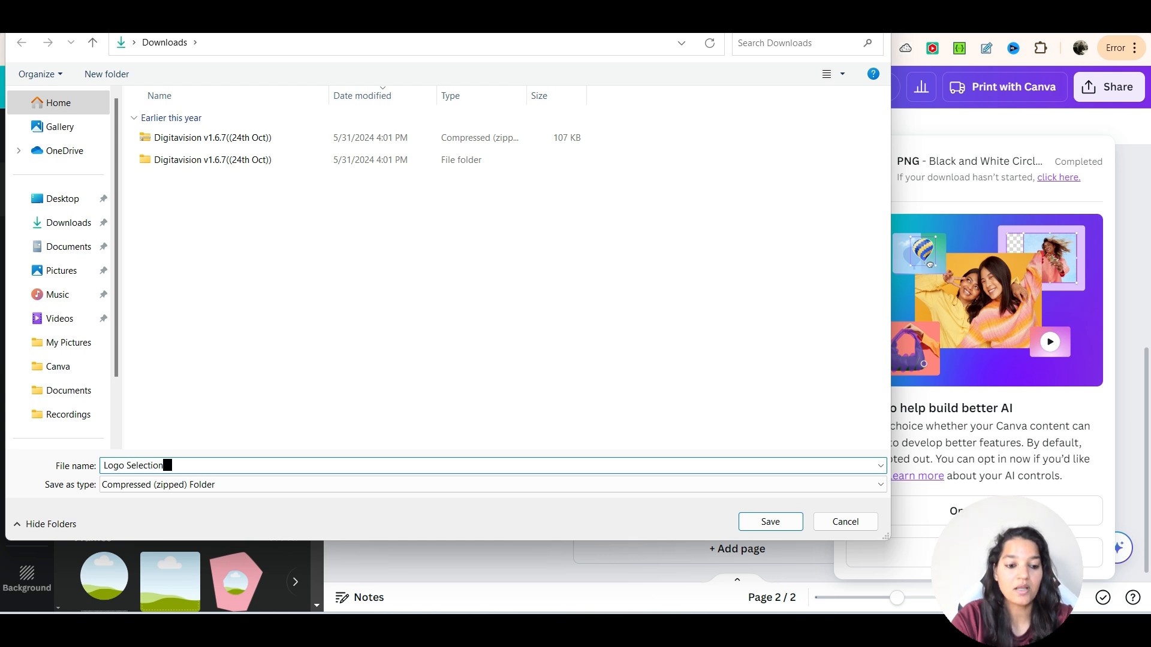
left_click(770, 522)
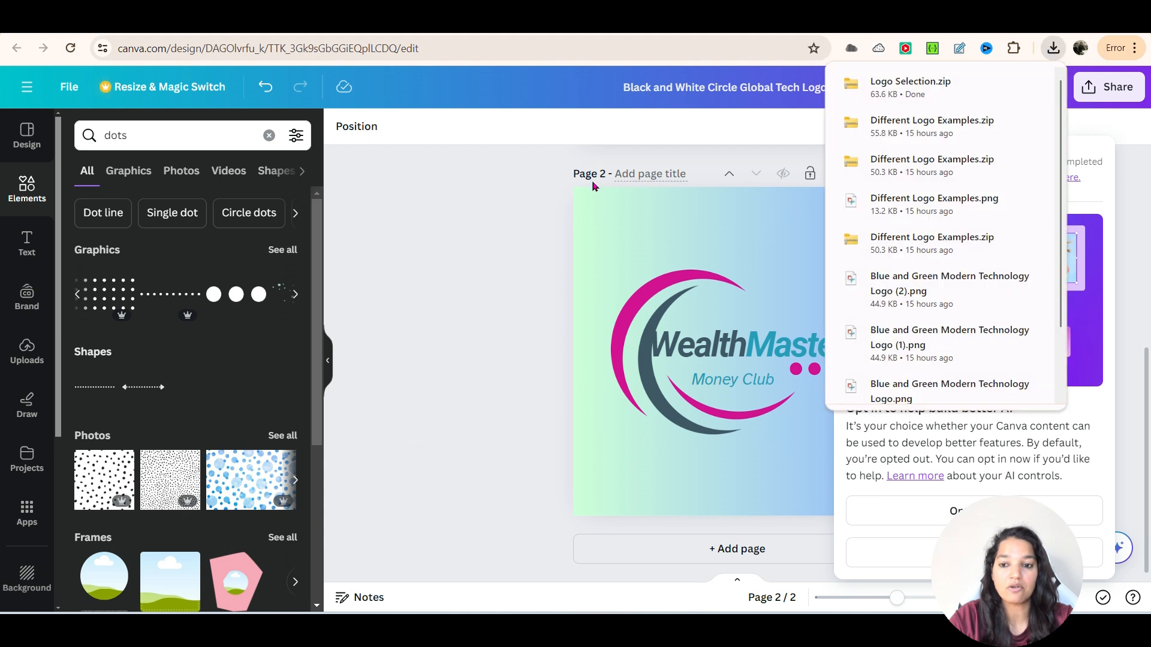
- Show the Logo Selection zip in File Explorer and extract it into its own folder
left_click(1000, 85)
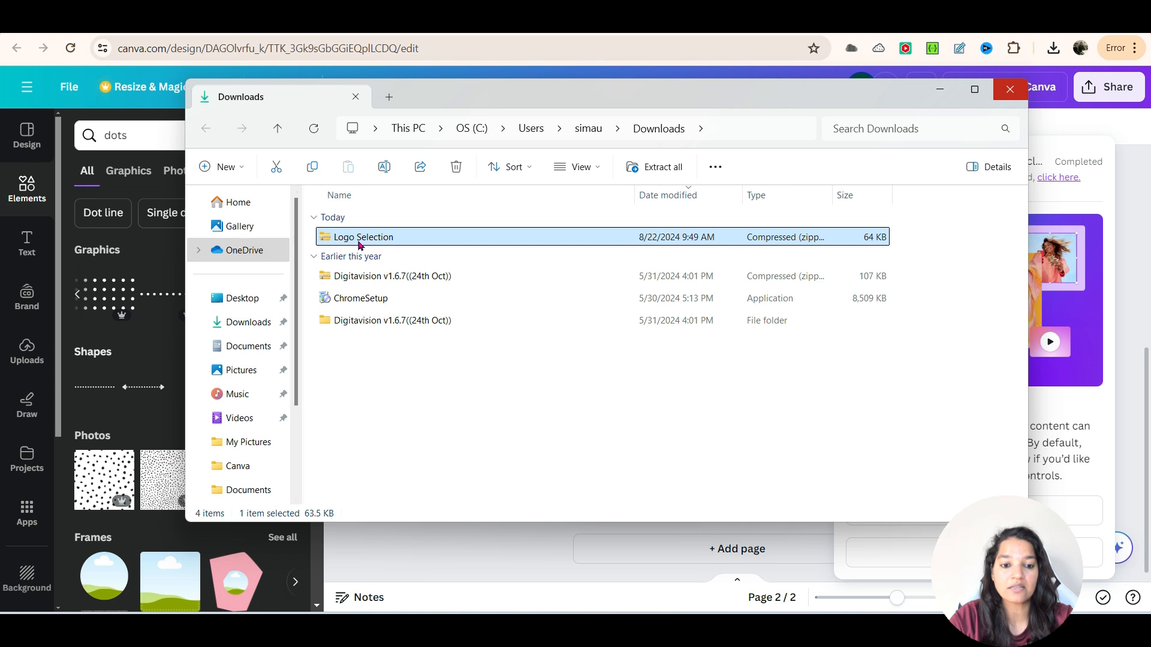
right_click(358, 240)
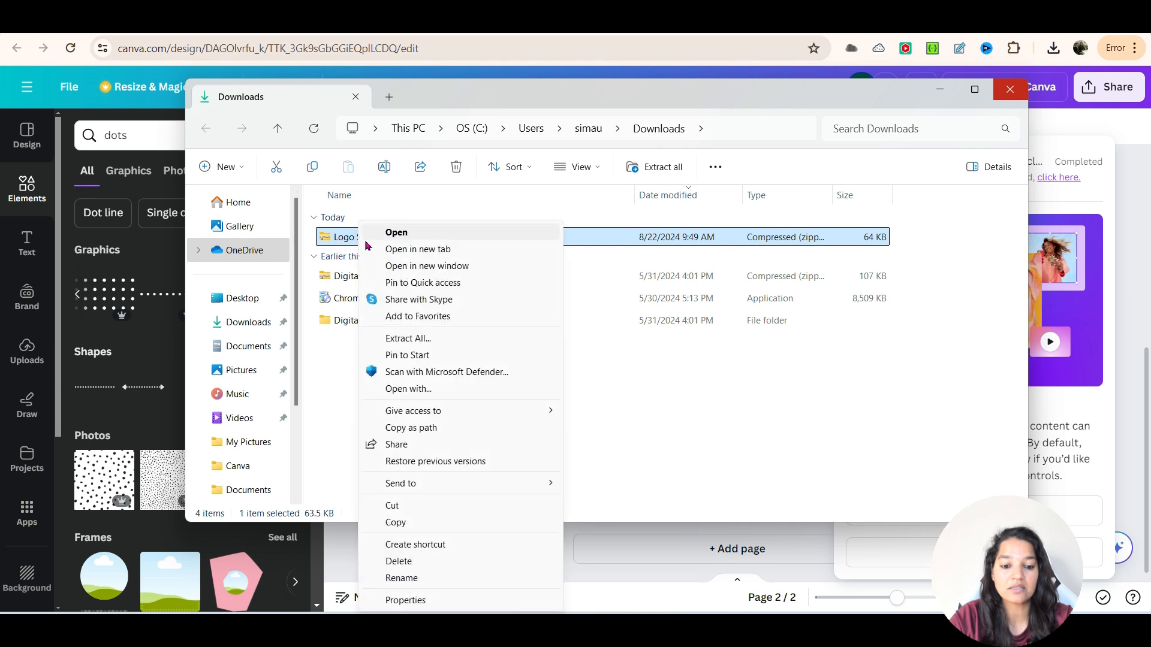
left_click(397, 339)
left_click(695, 467)
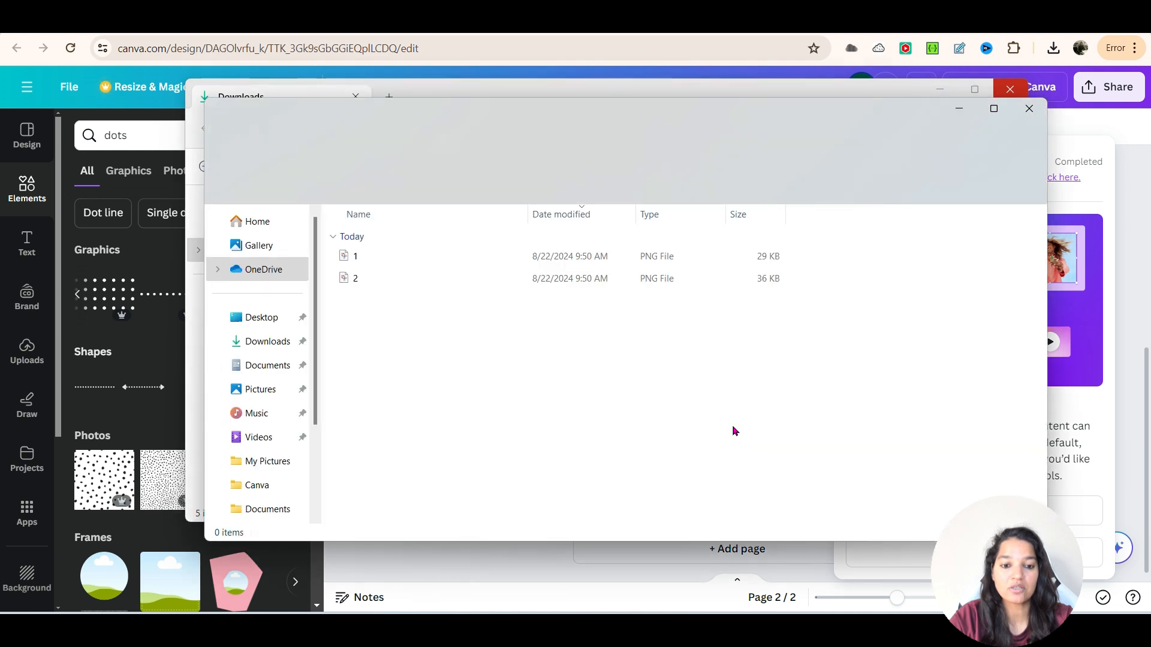
- Open the extracted PNG files 1 and 2 in turn to check both logos' backgrounds
left_click(365, 260)
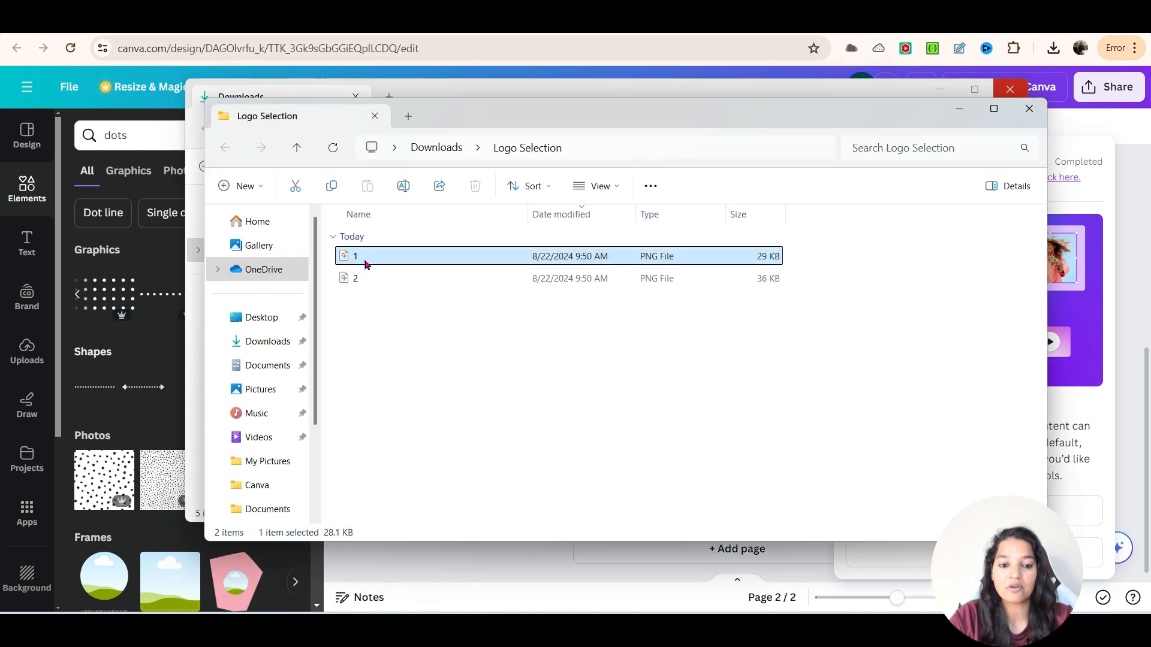
double_click(364, 259)
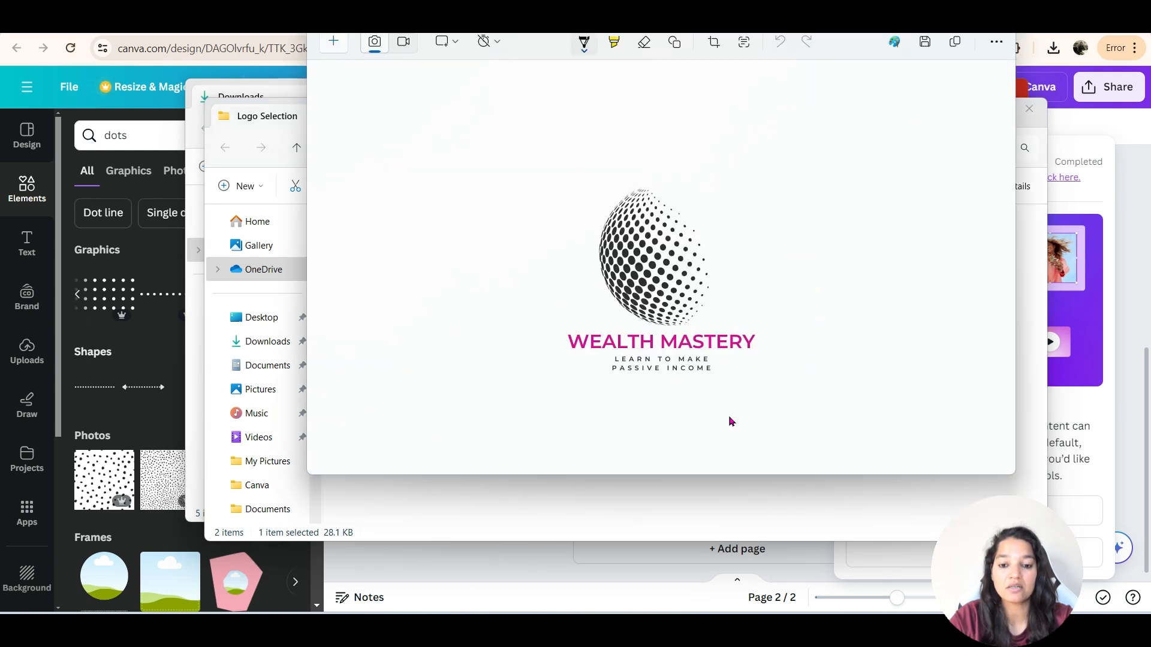
key("alt+F4")
left_click(359, 277)
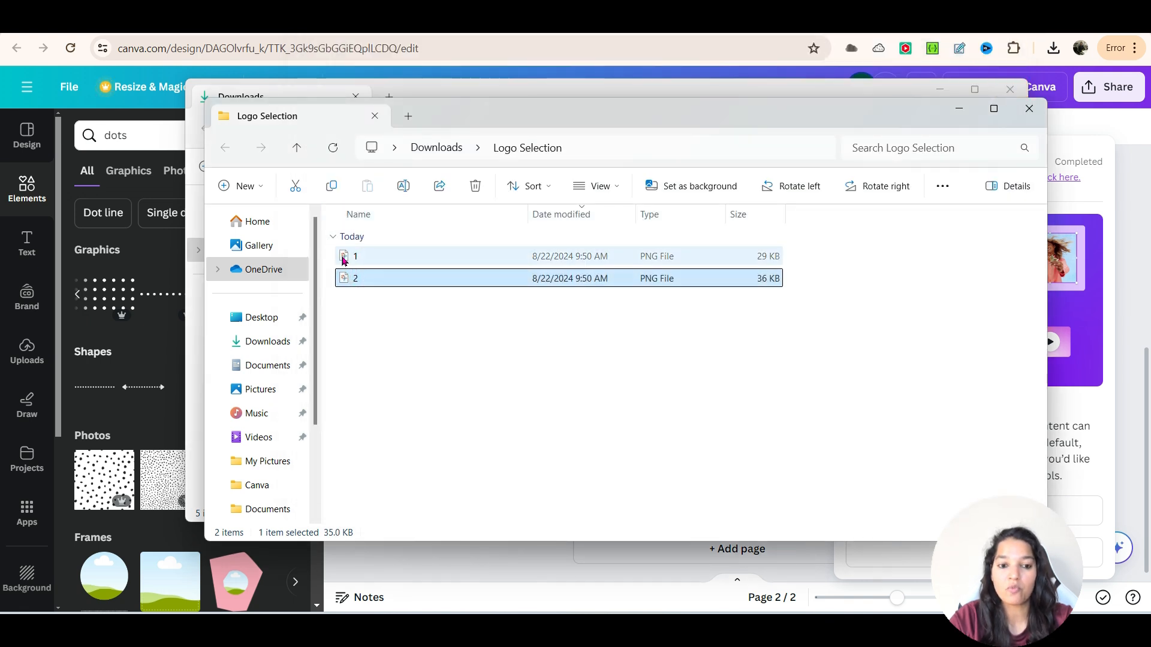
left_click(345, 258)
double_click(344, 258)
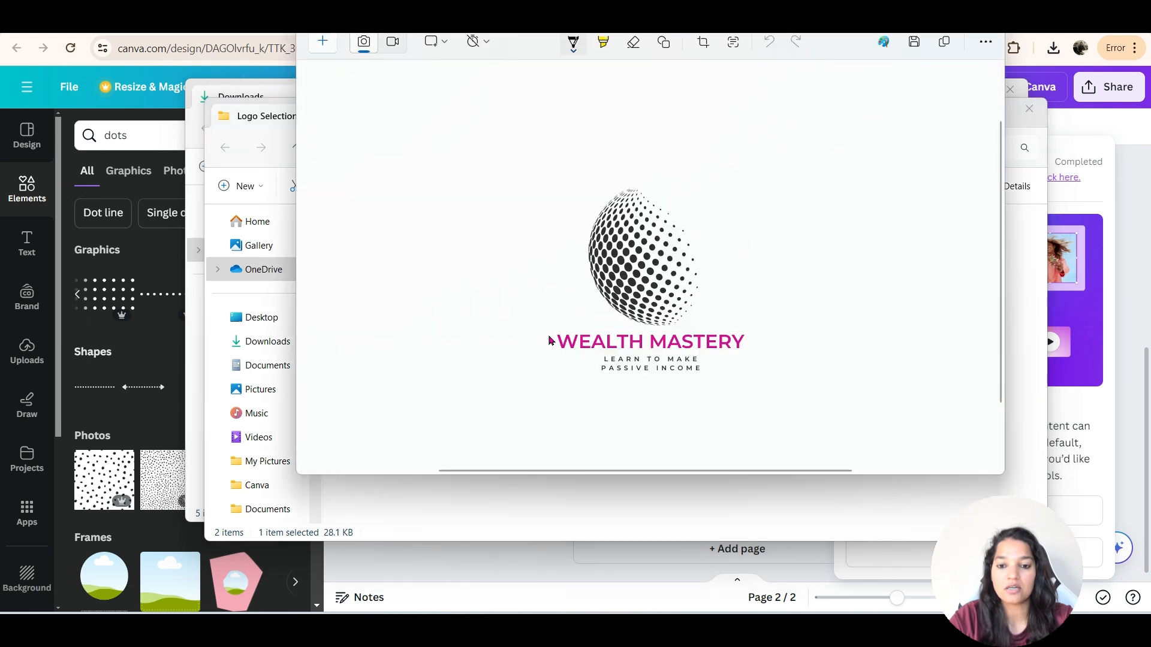
left_click(983, 34)
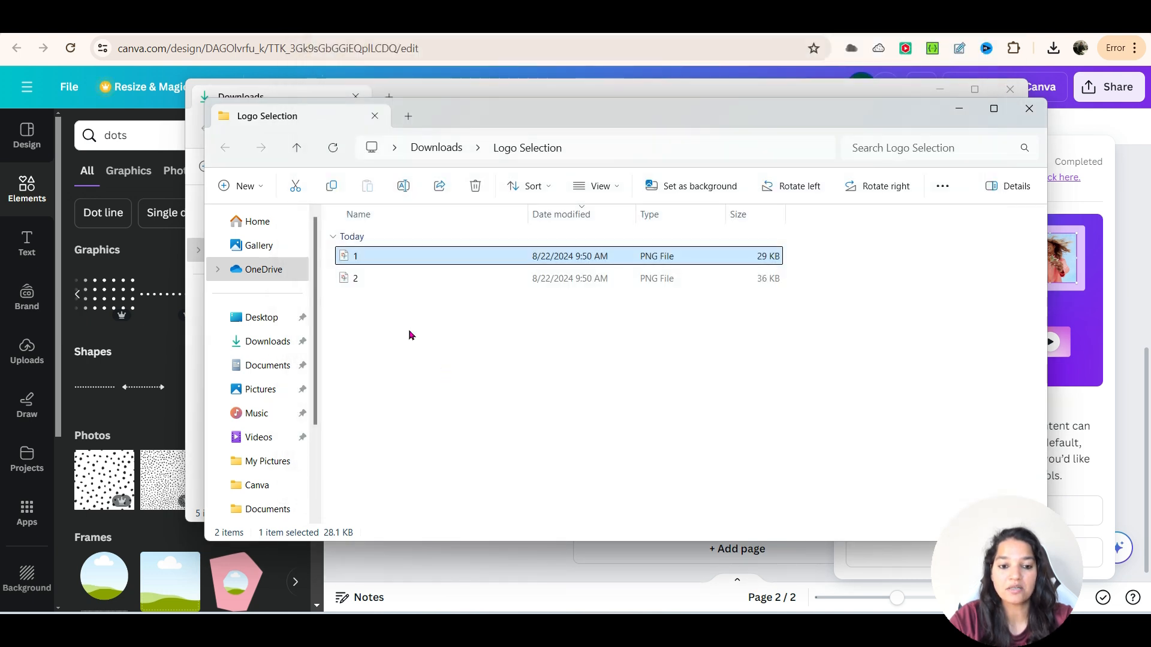
double_click(390, 278)
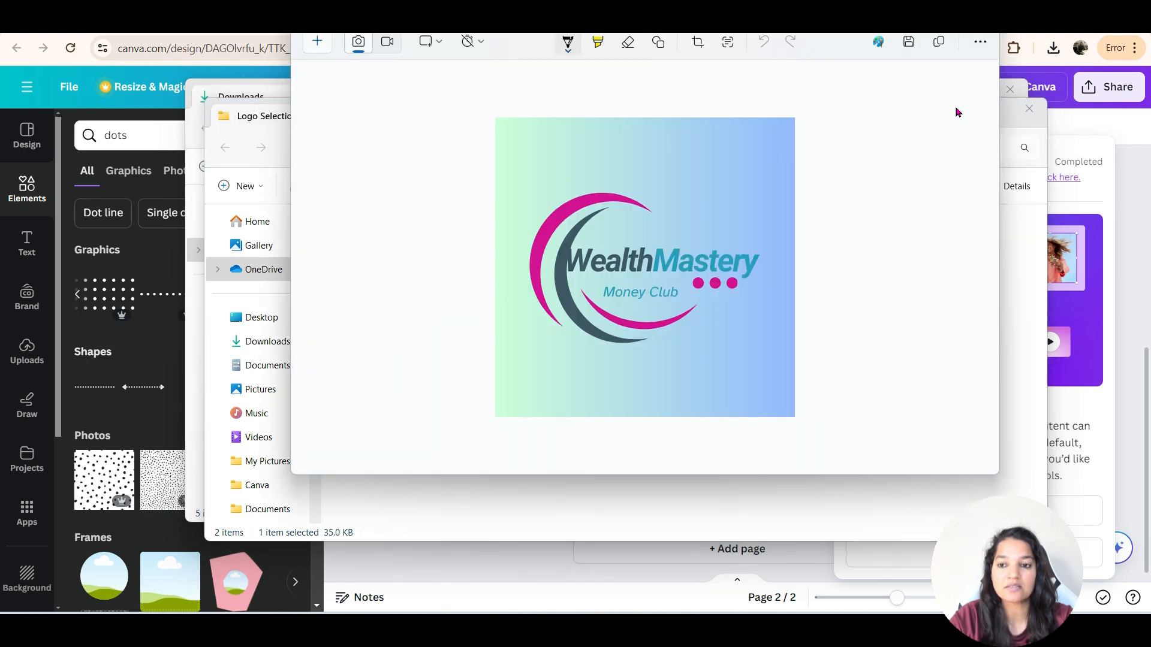
left_click(983, 34)
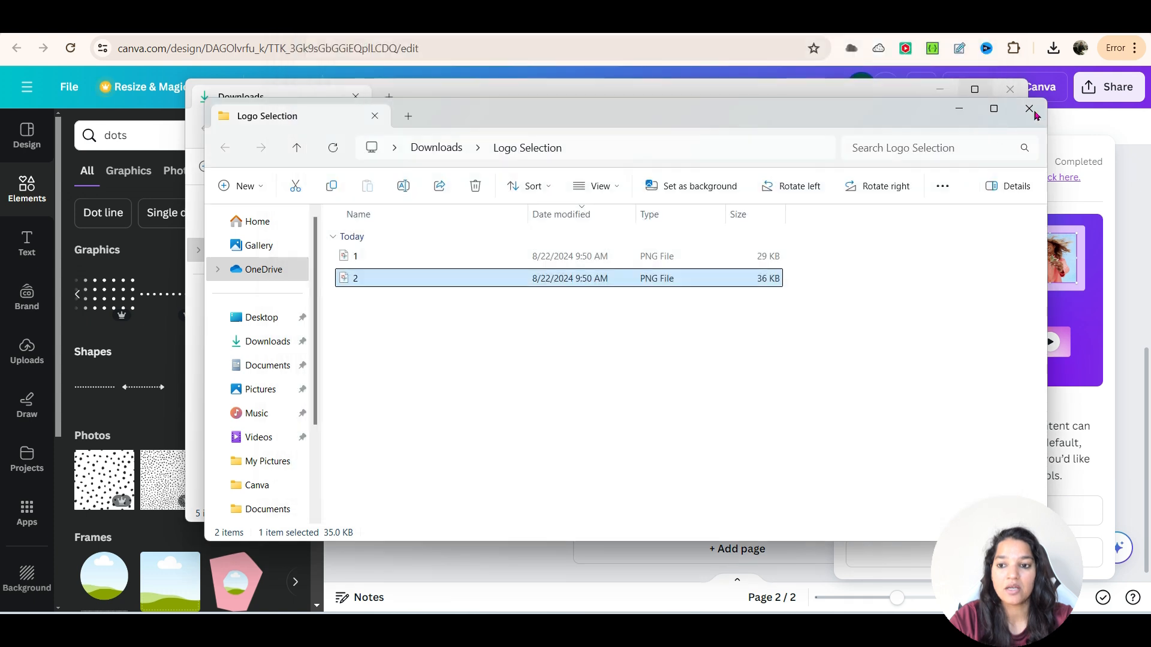
- Close both File Explorer windows and review the two logo pages back in Canva
left_click(1036, 113)
left_click(1010, 89)
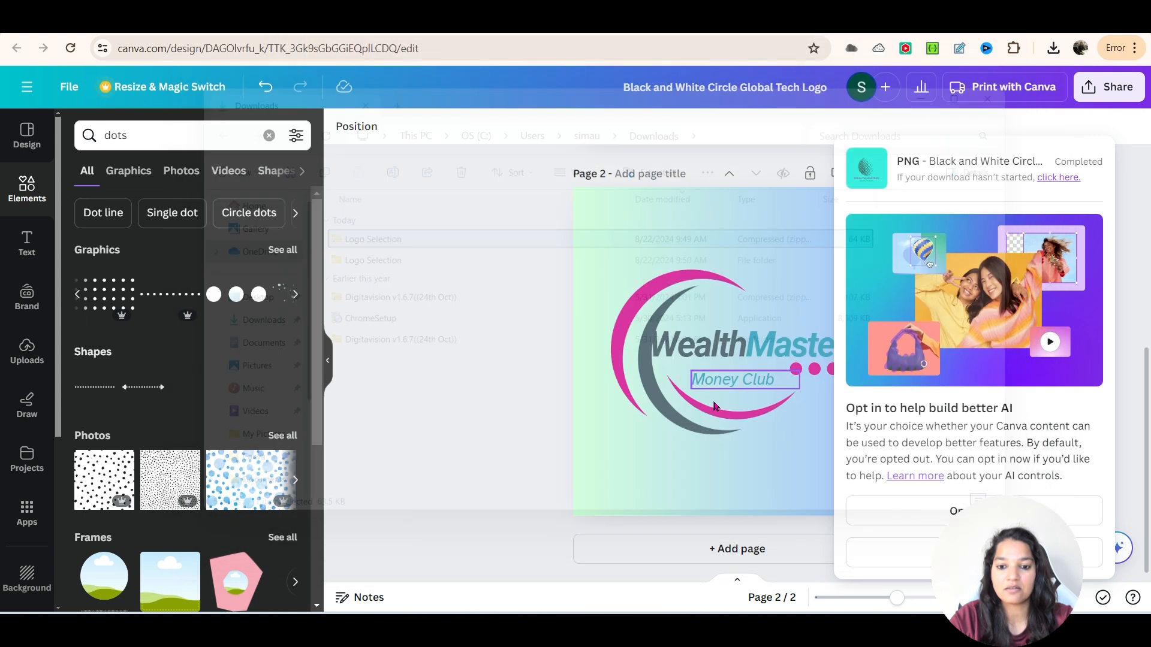
scroll(508, 368, "up", 6)
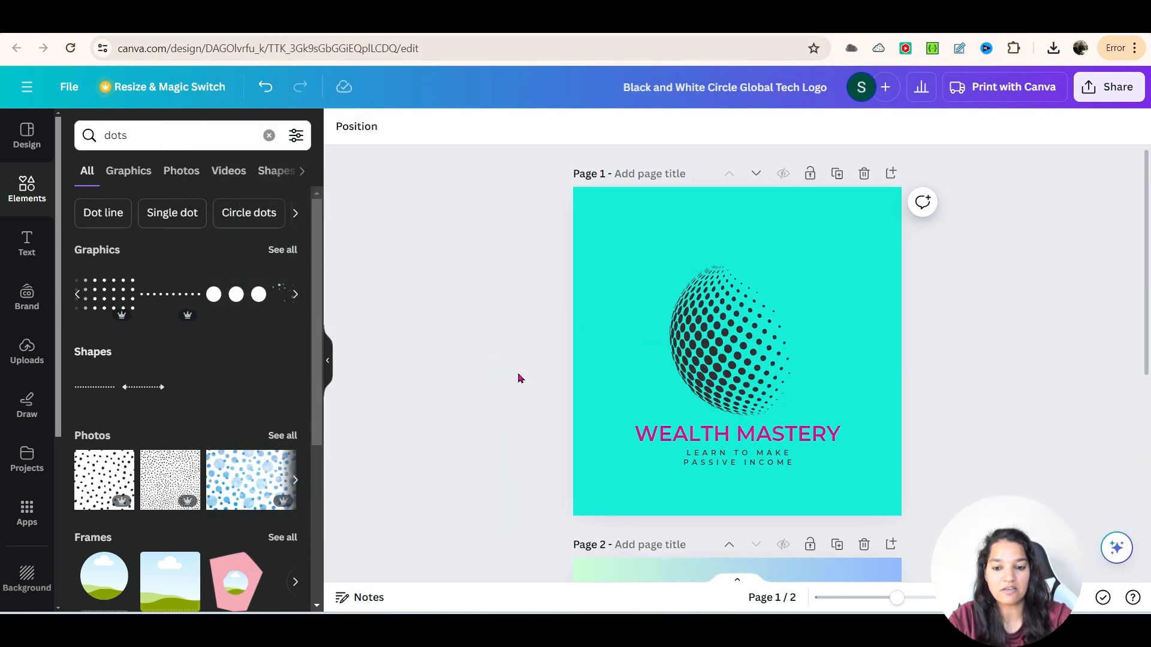
scroll(518, 372, "down", 3)
scroll(989, 415, "up", 3)
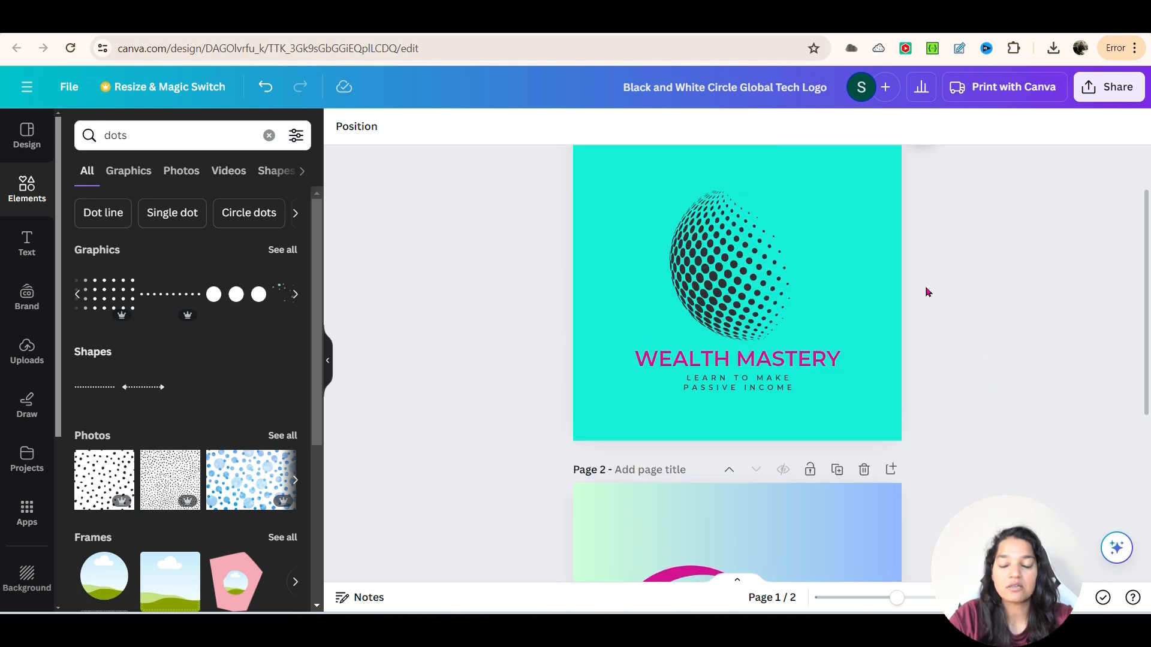
- Download all pages as PNG with a transparent background and save the zip as "Black and White Circle Global Tech Logo" in Downloads
scroll(789, 437, "down", 3)
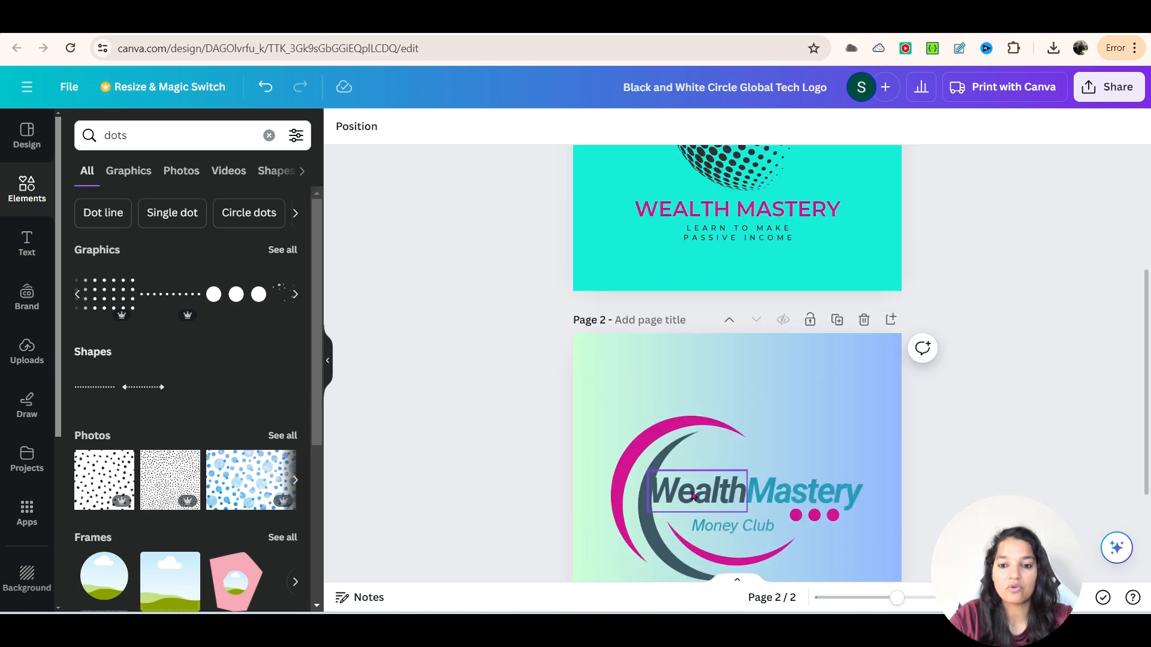
scroll(833, 383, "up", 3)
scroll(856, 279, "up", 1)
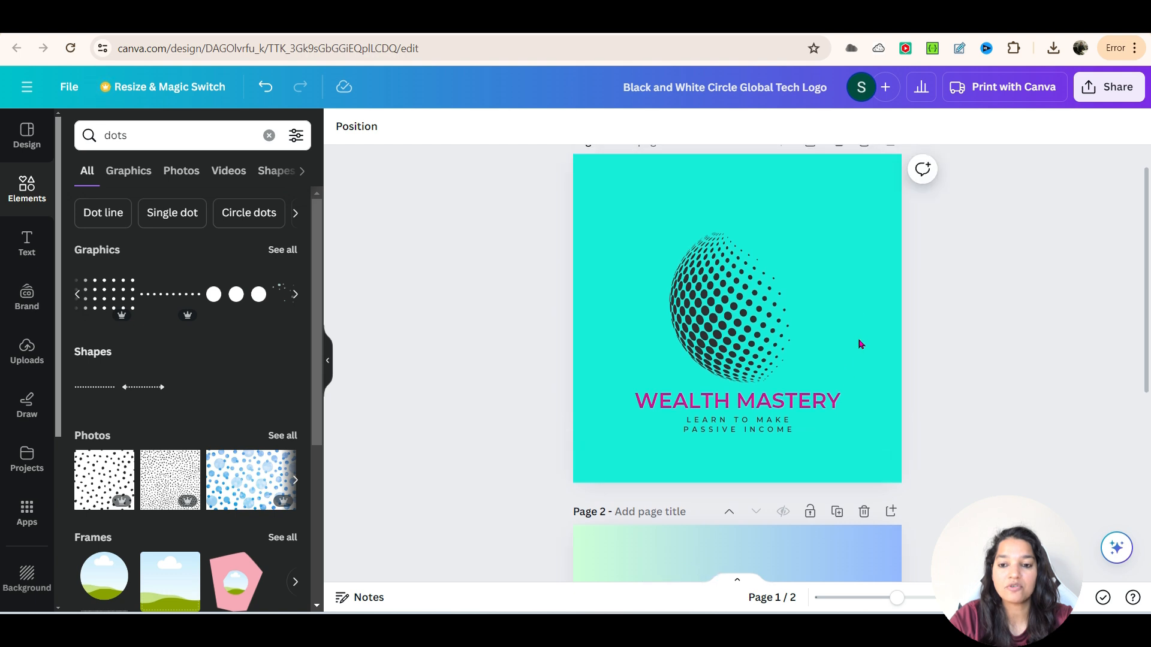
scroll(623, 401, "down", 3)
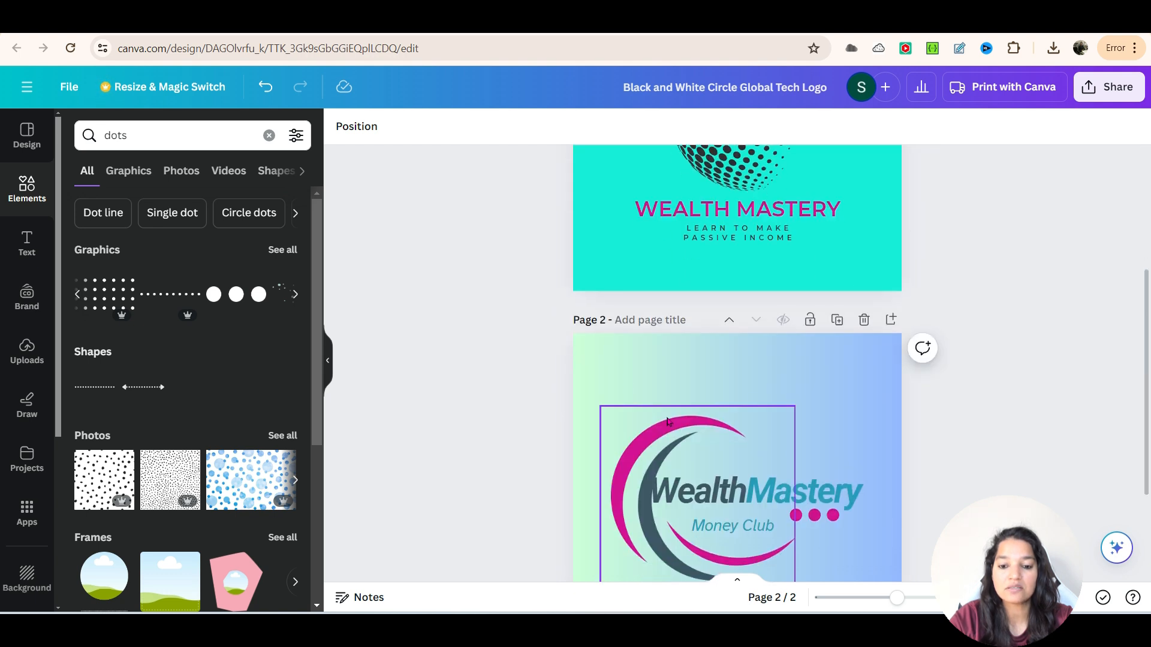
left_click(1110, 88)
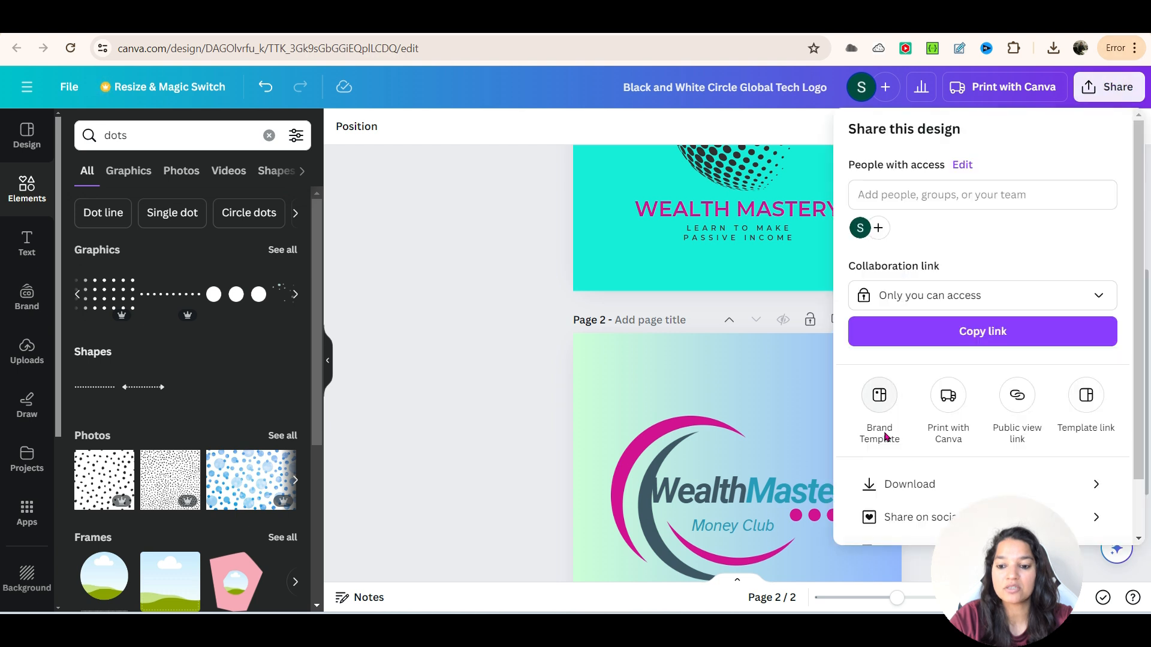
left_click(934, 482)
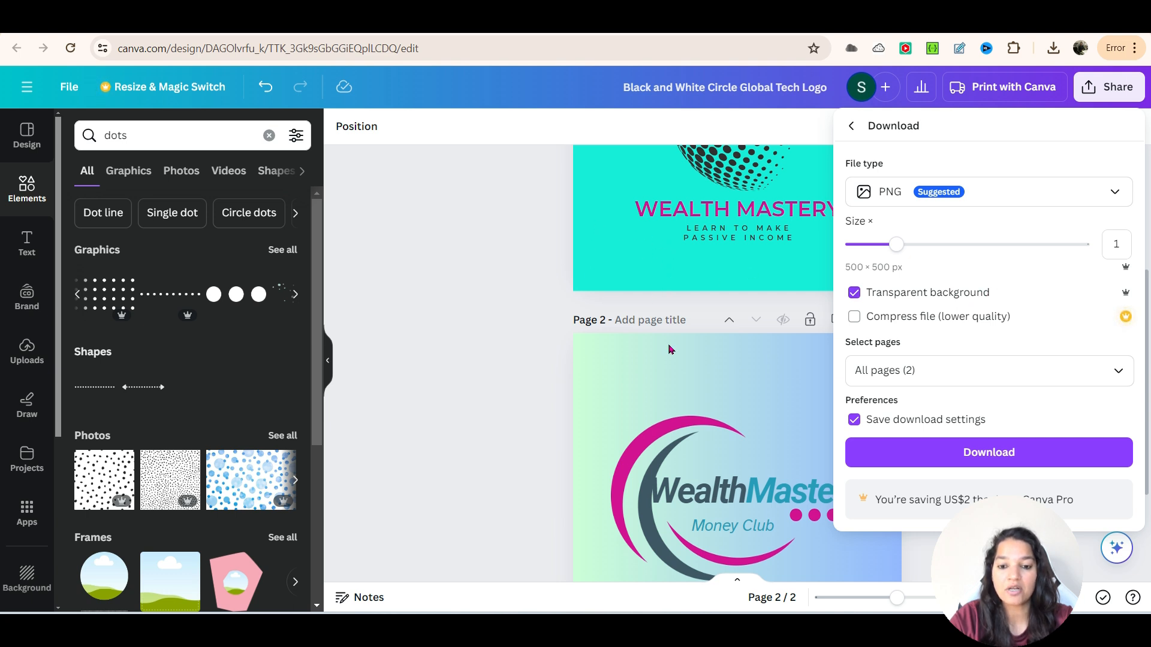
left_click(965, 451)
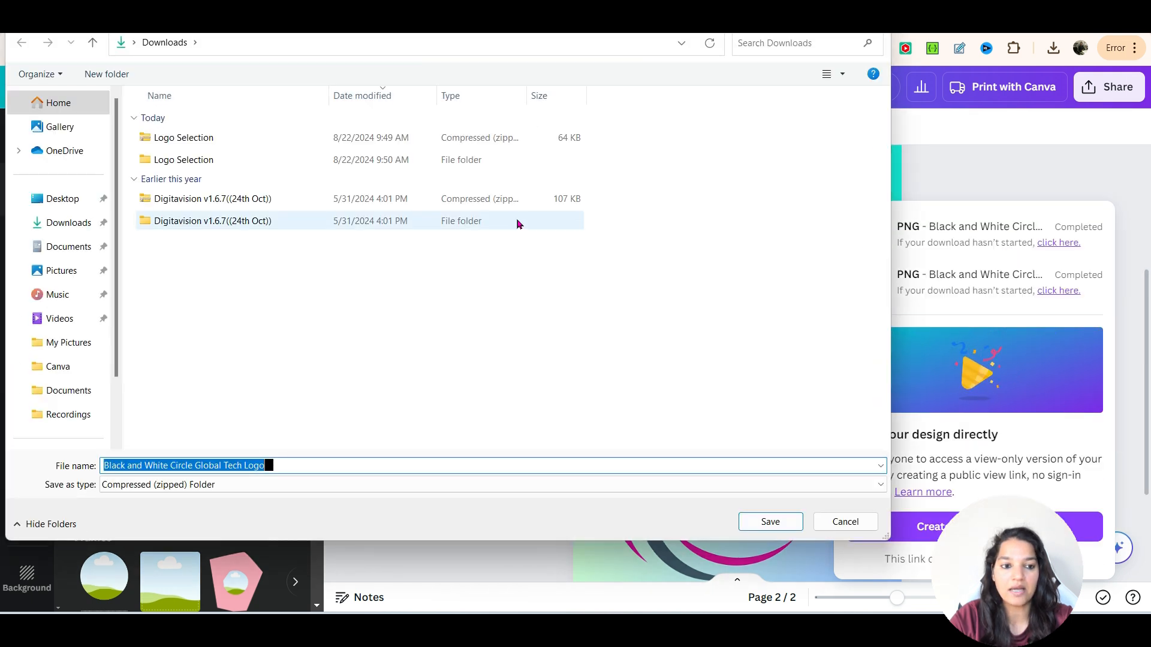
left_click(770, 522)
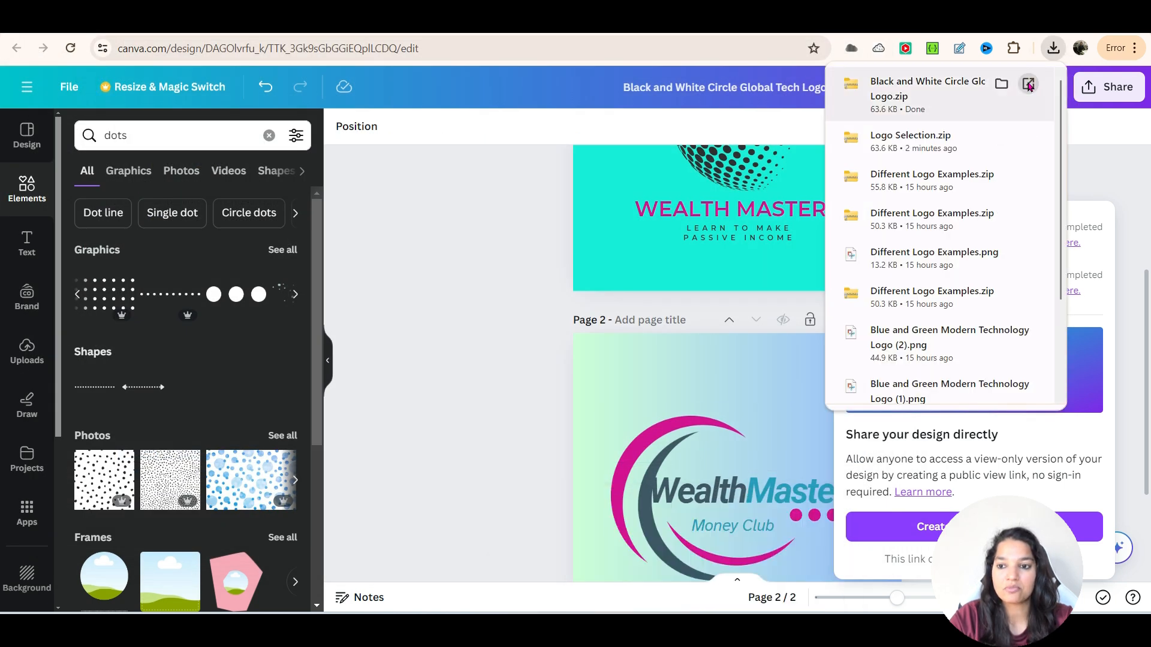
- Show the Black and White Circle Global Tech Logo zip in File Explorer and extract it into its own folder
left_click(1007, 86)
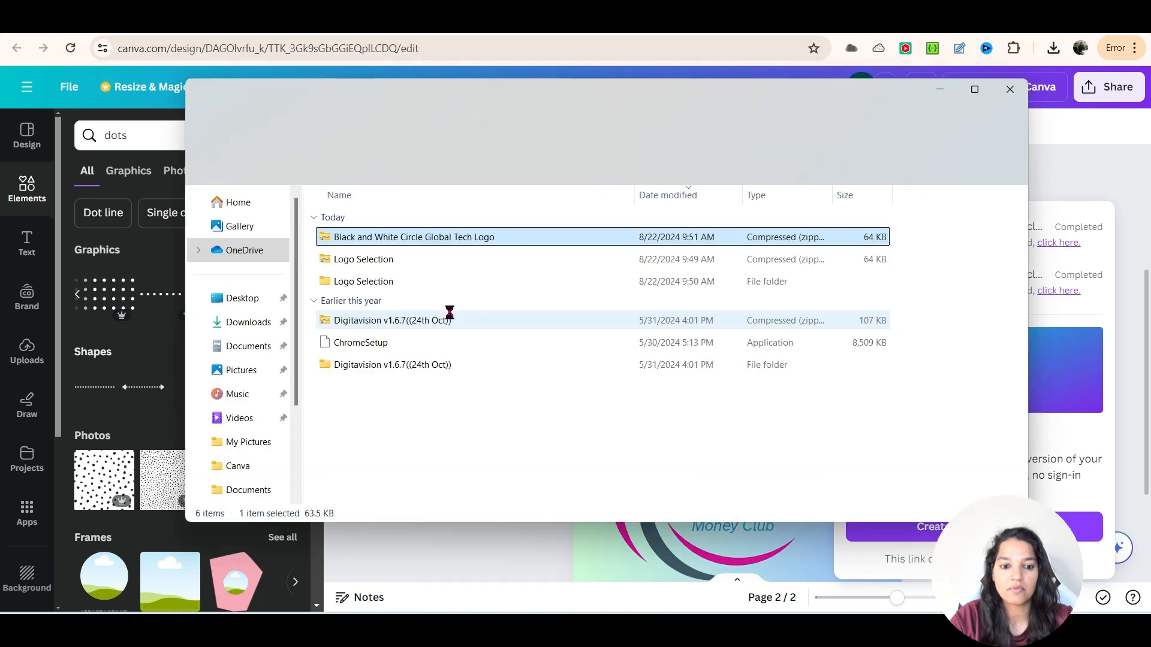
right_click(406, 241)
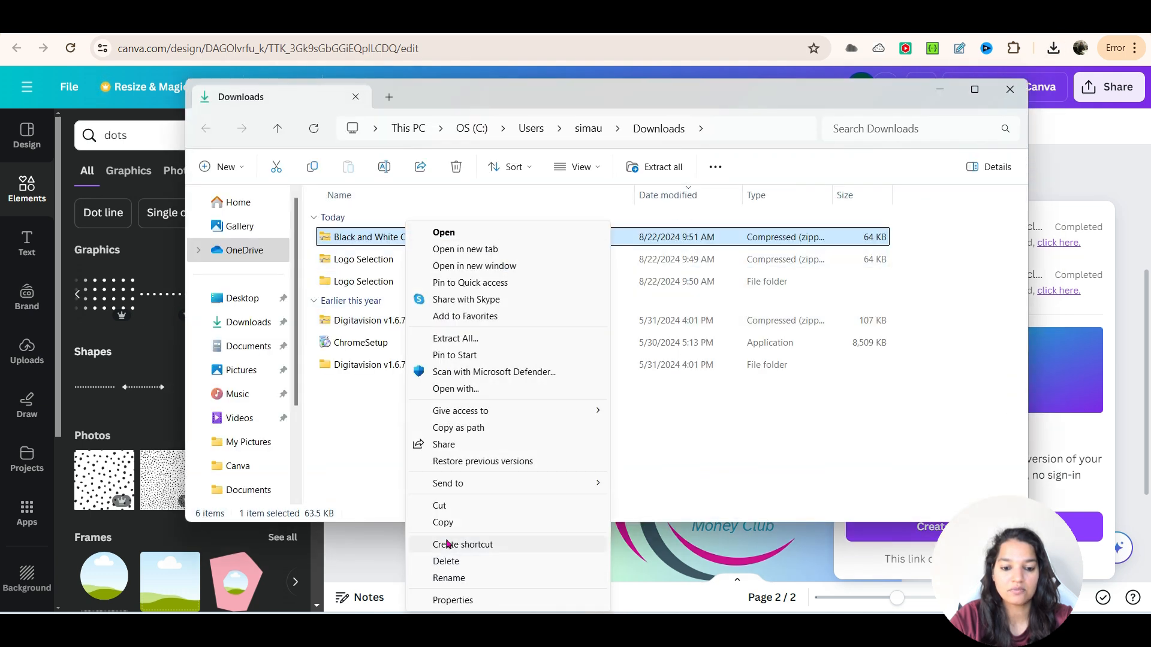
left_click(452, 339)
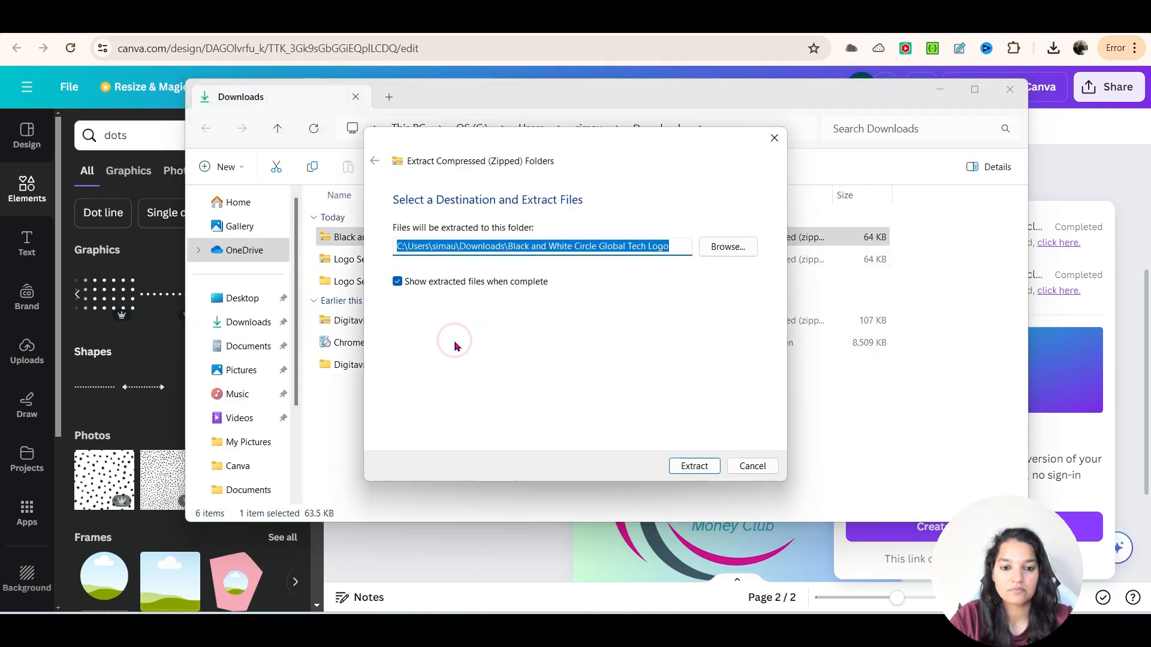
left_click(694, 467)
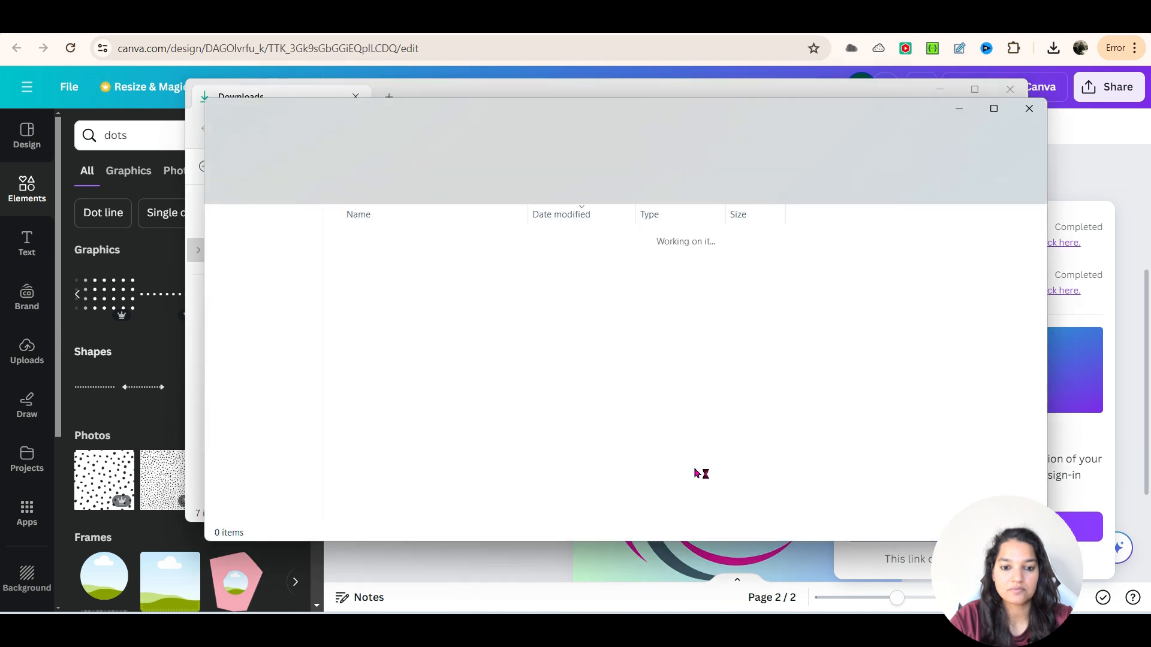
- Open the extracted PNG files 1 and 2 in turn to check their backgrounds, and close both File Explorer windows
double_click(364, 260)
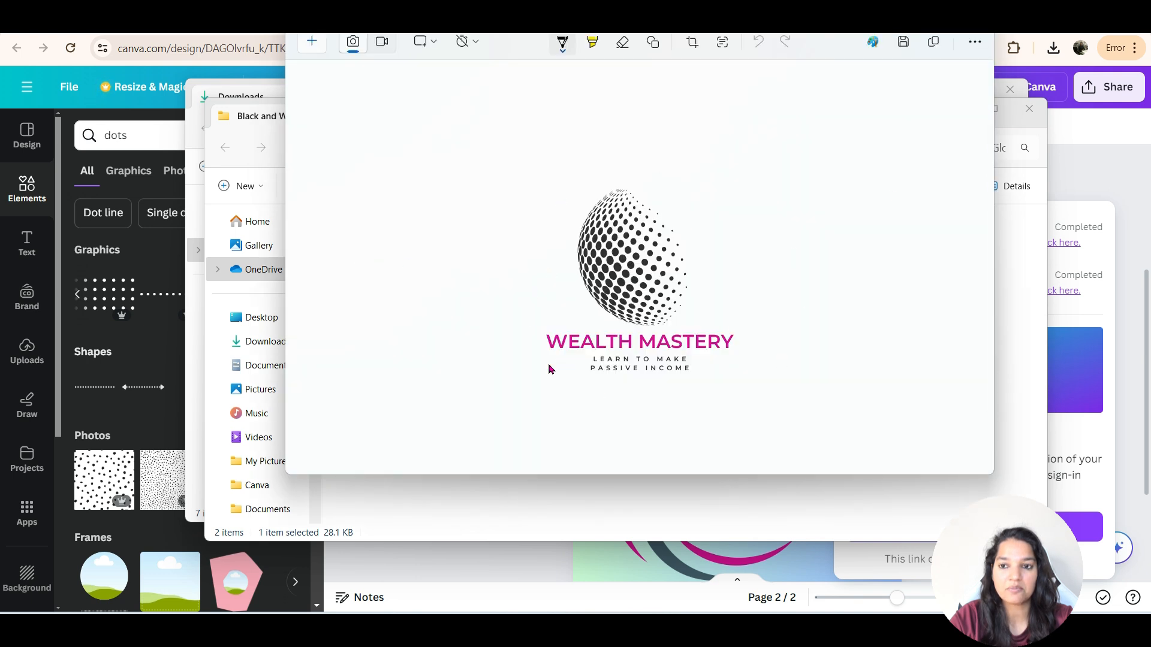
key("alt+F4")
left_click(357, 279)
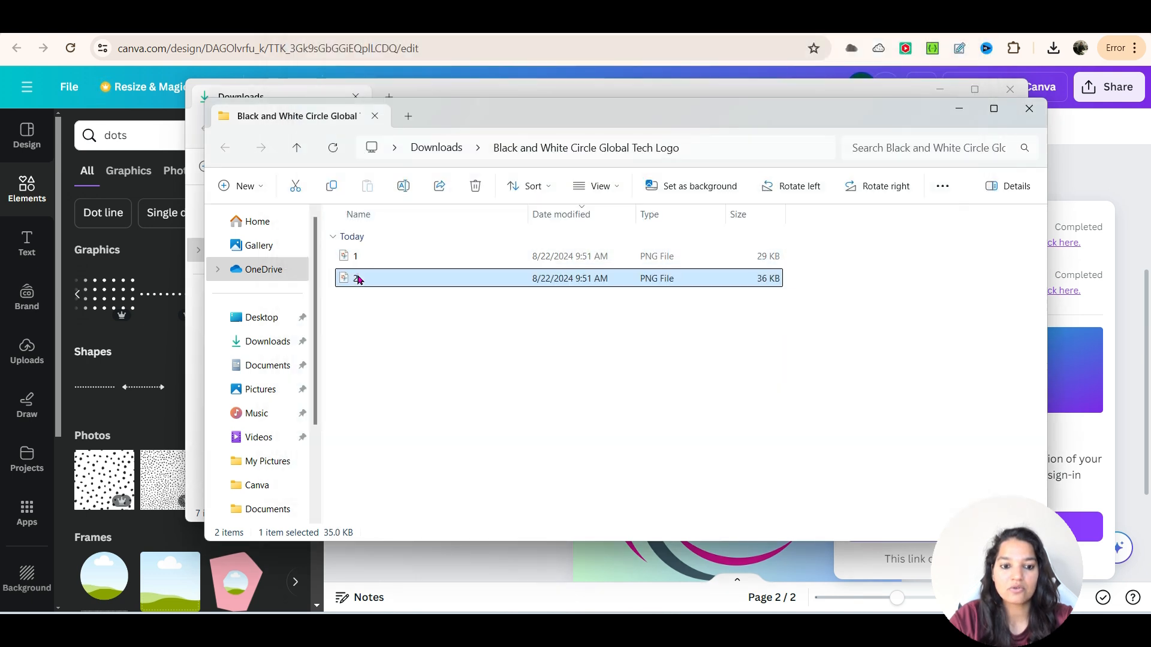
double_click(357, 278)
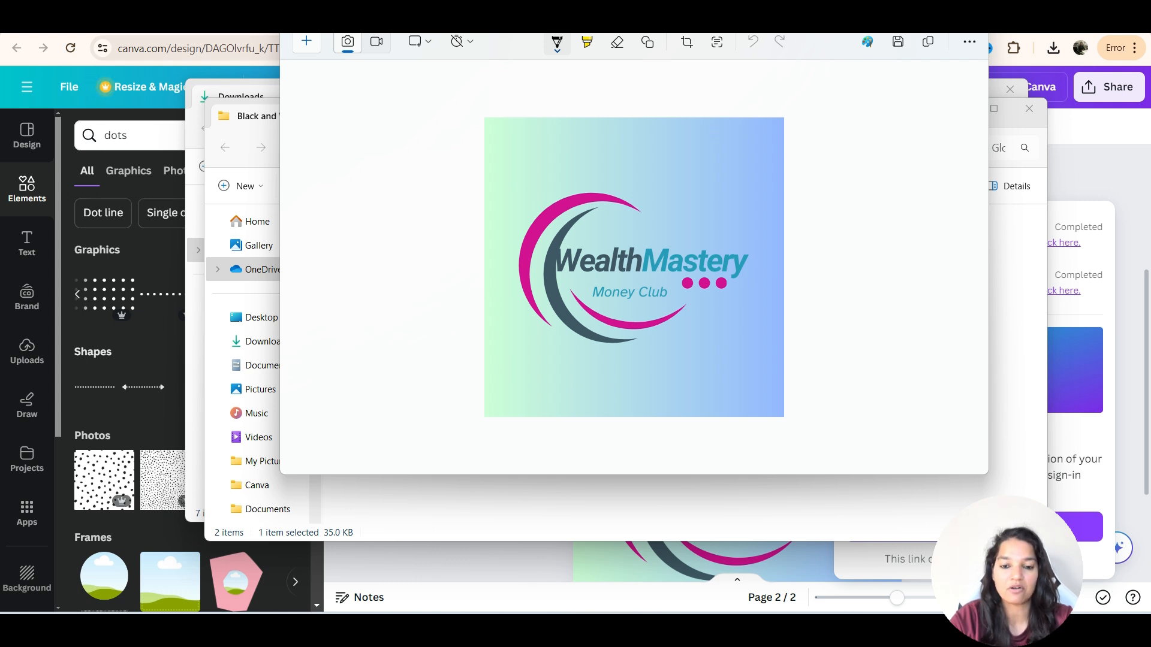
left_click(971, 13)
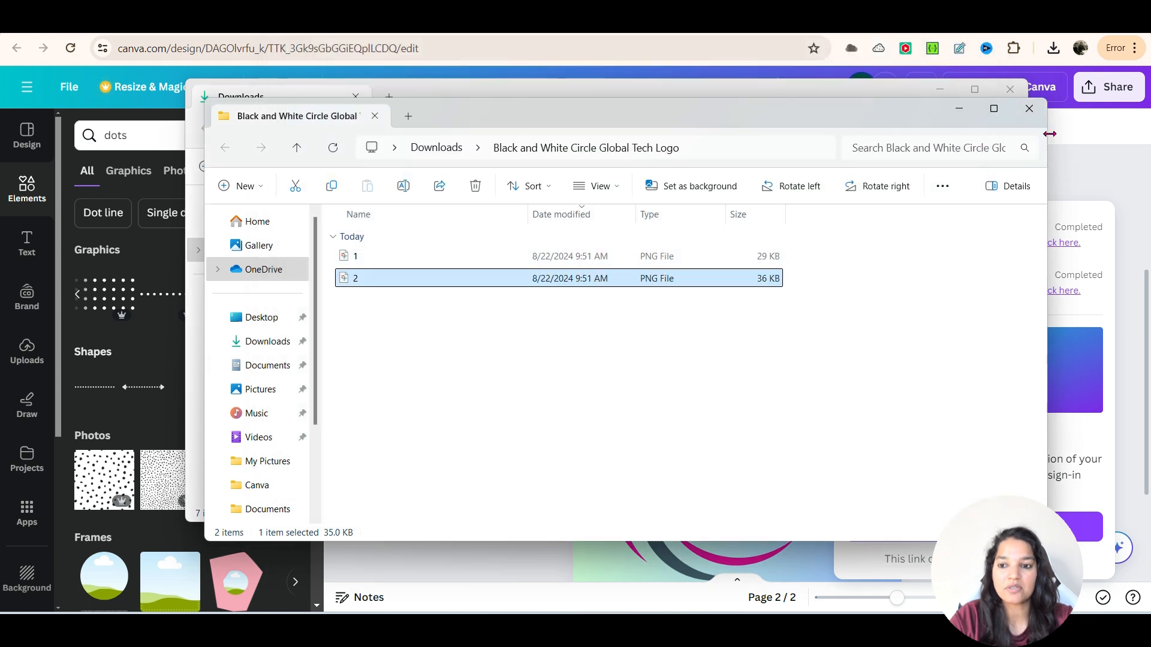
left_click(1029, 109)
left_click(1010, 89)
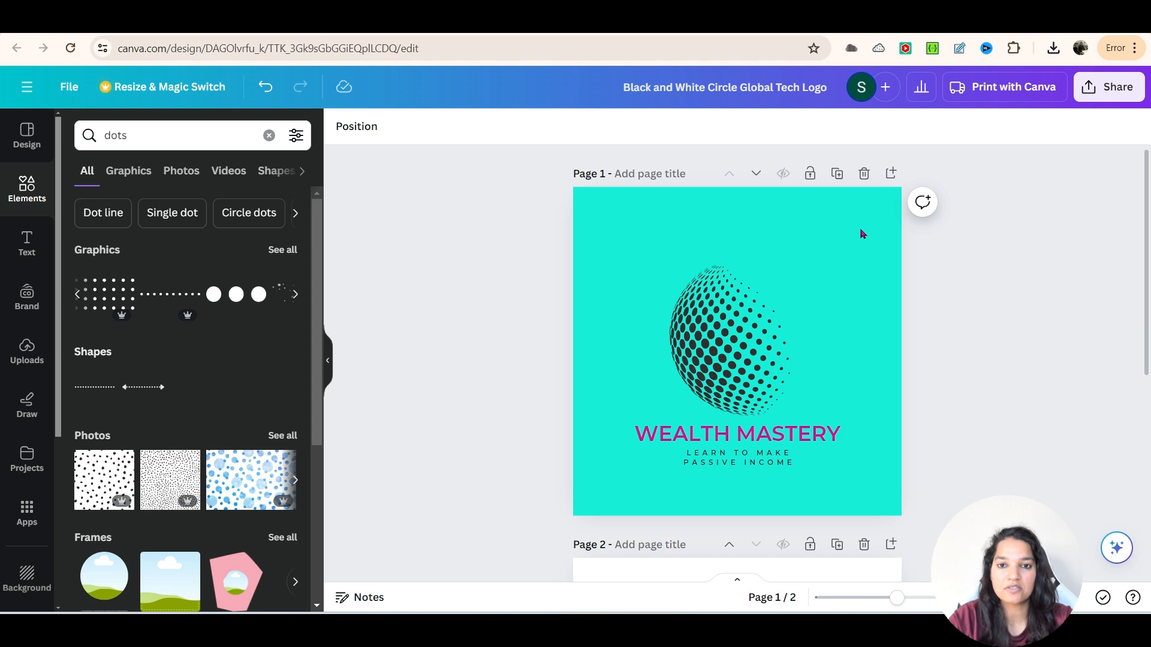
- View page 2 and examine the PNG download settings, including the transparent background option, without downloading
scroll(842, 256, "down", 6)
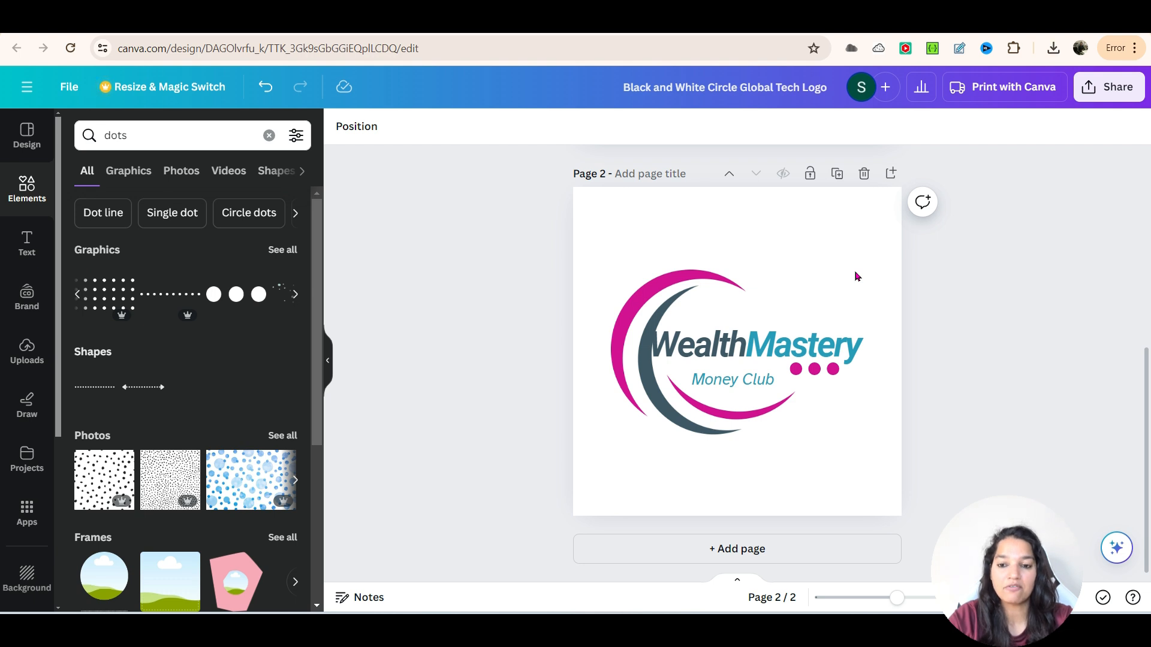
left_click(1120, 91)
left_click(954, 500)
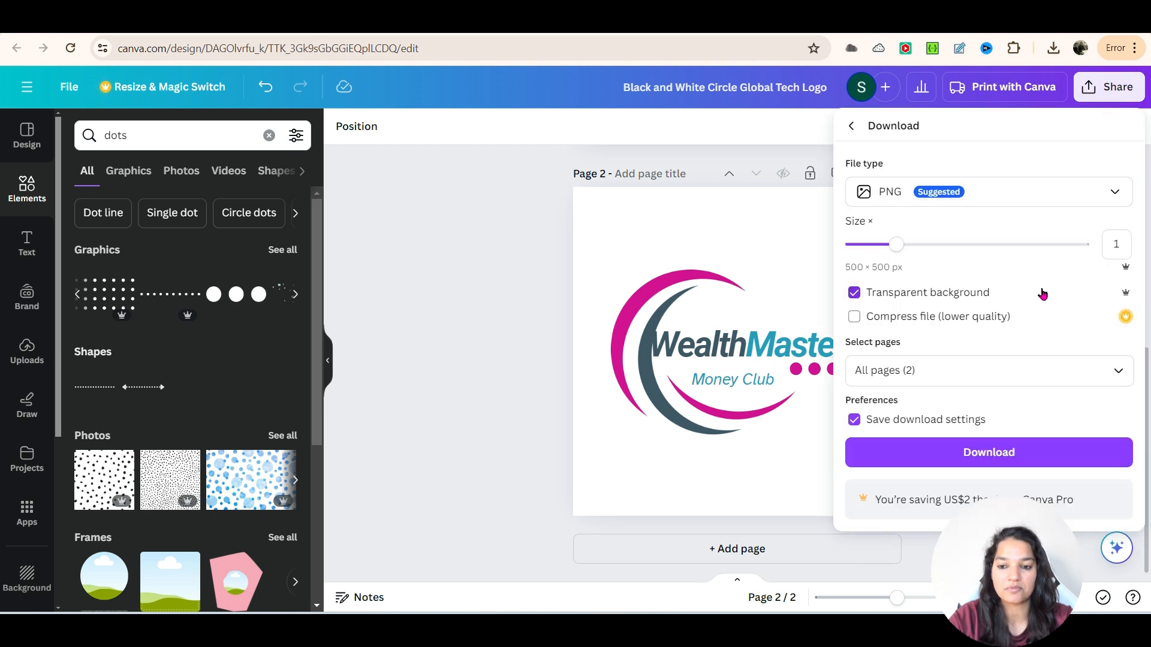
left_click(512, 279)
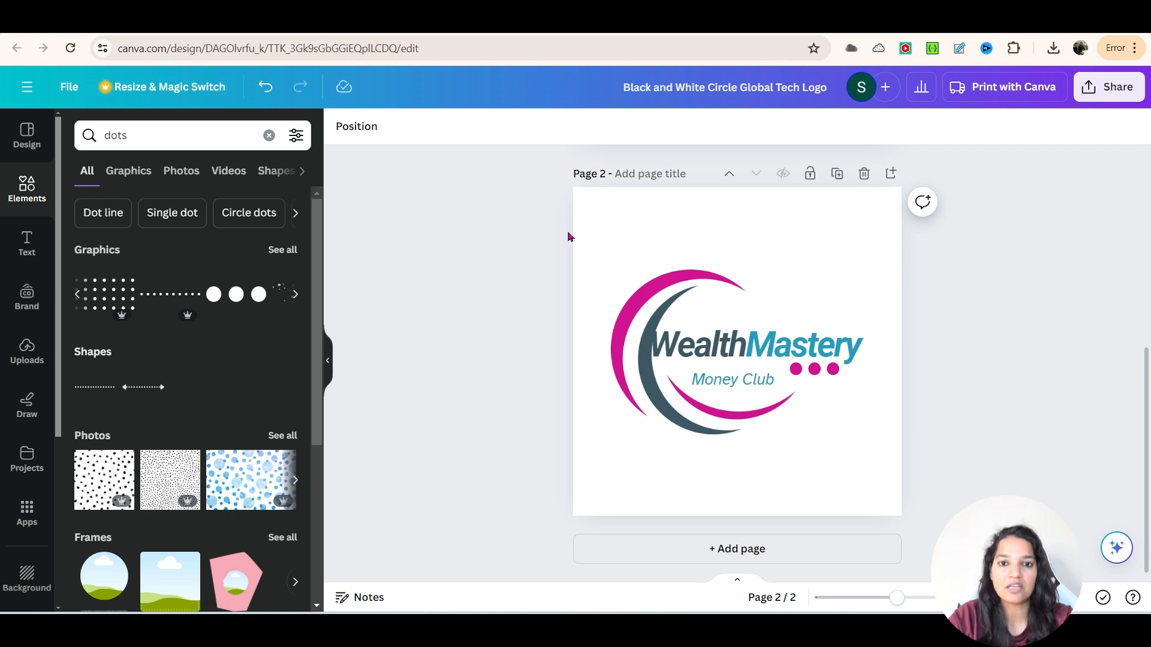
- Review the logo elements on both pages, selecting the crescent swoosh graphic on page 2
scroll(825, 414, "up", 1)
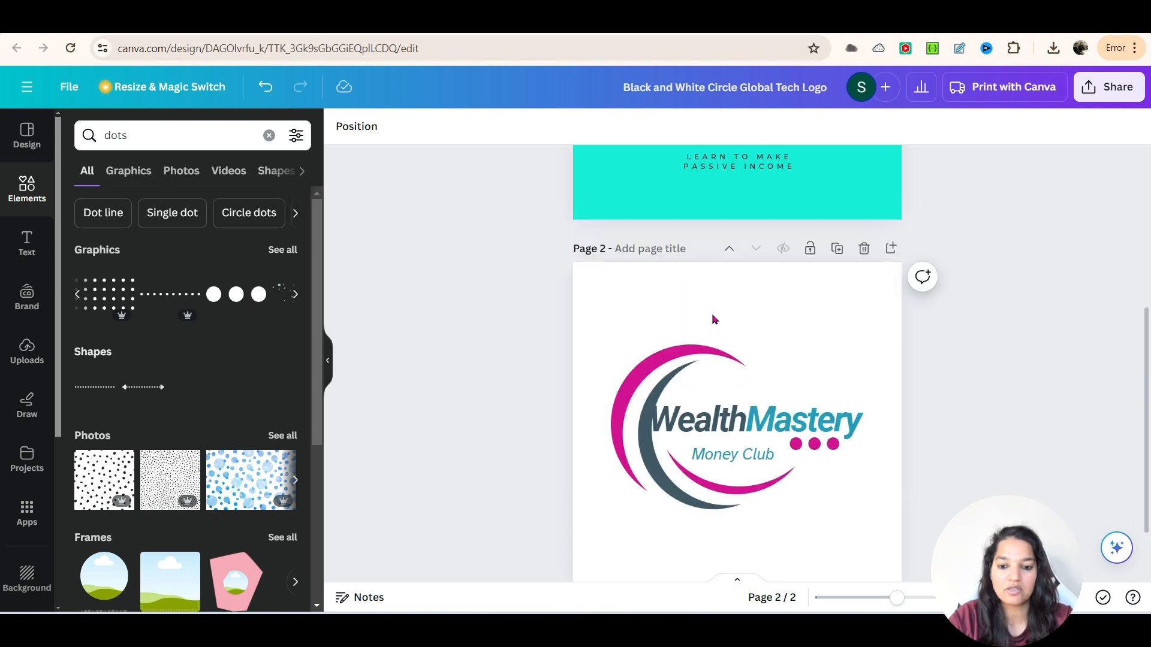
left_click(701, 365)
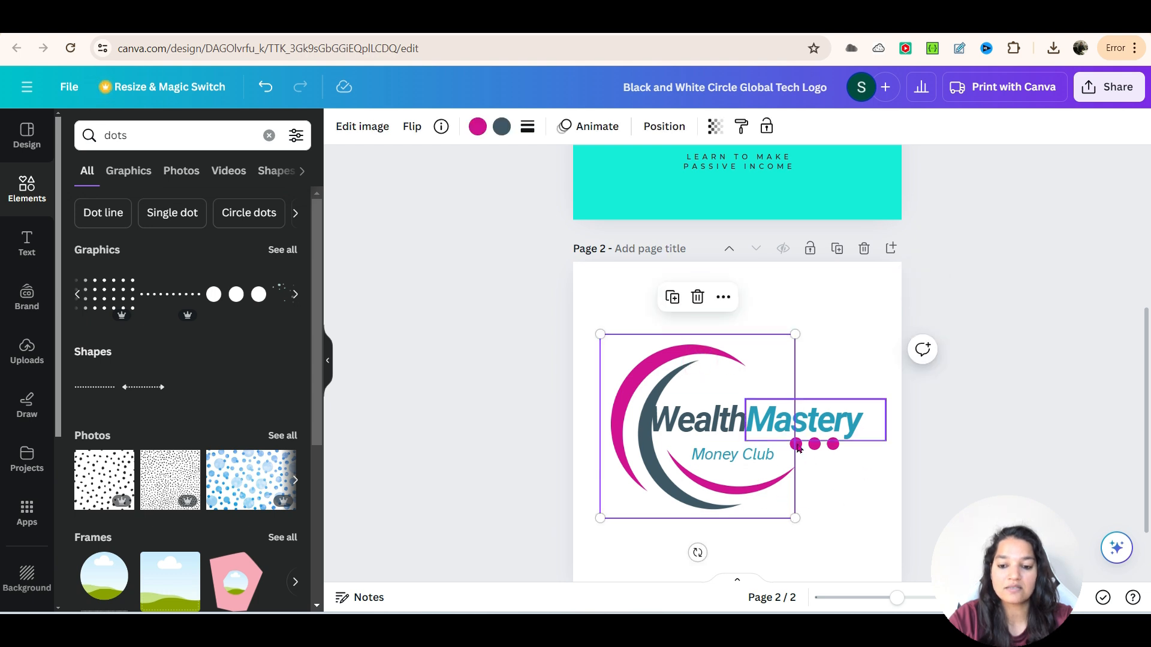
scroll(834, 497, "up", 2)
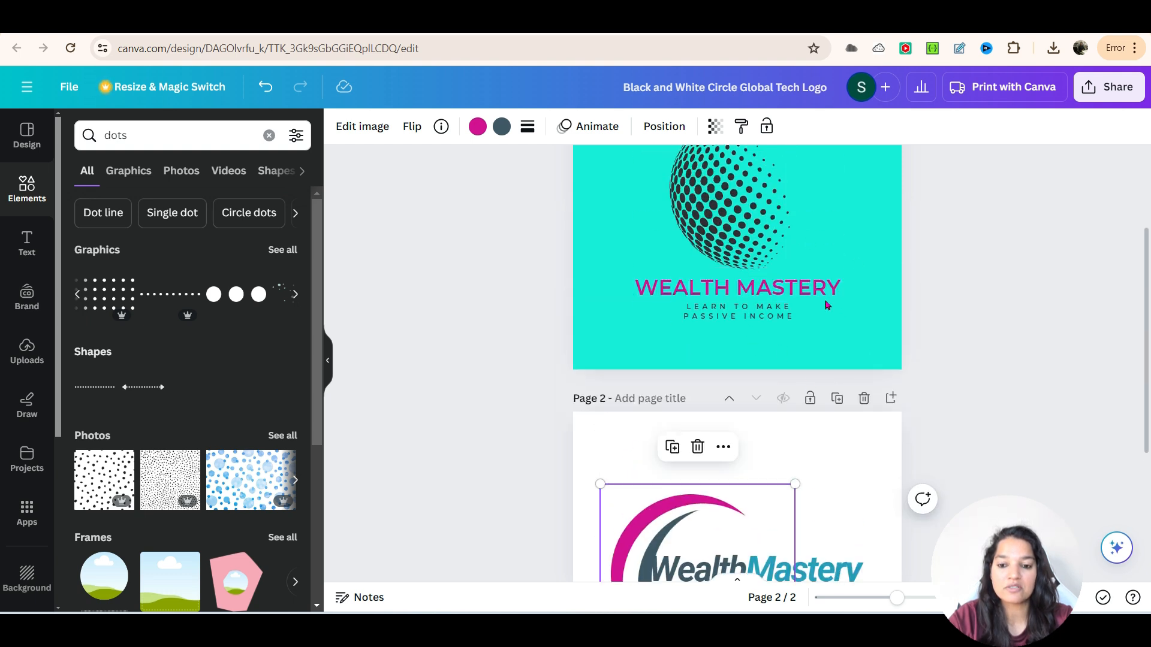
scroll(768, 347, "up", 1)
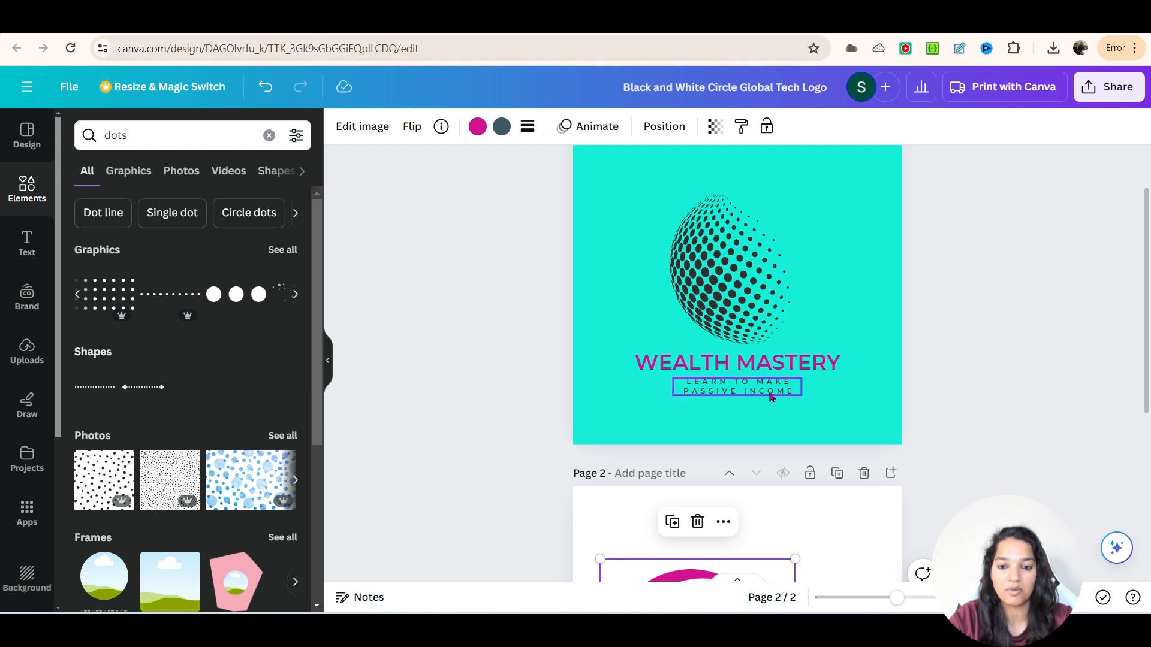
scroll(705, 346, "down", 3)
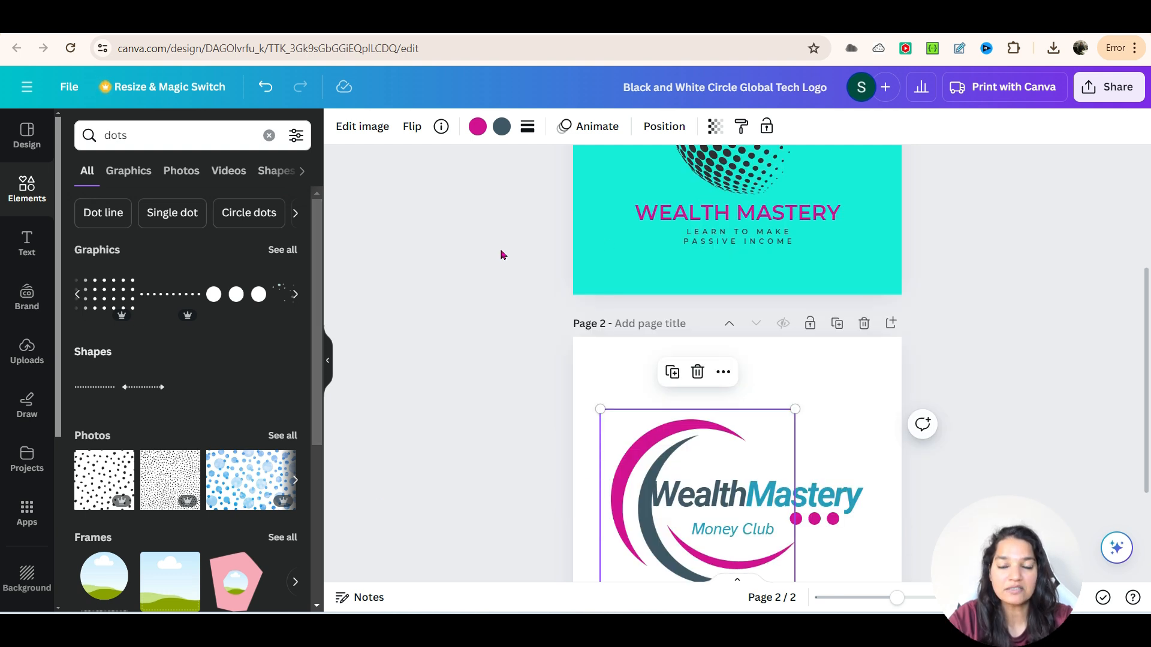
- Browse the design templates listed under Blue Waves Surfing Club Logo for further logo ideas
left_click(26, 135)
scroll(193, 390, "down", 5)
scroll(194, 419, "down", 4)
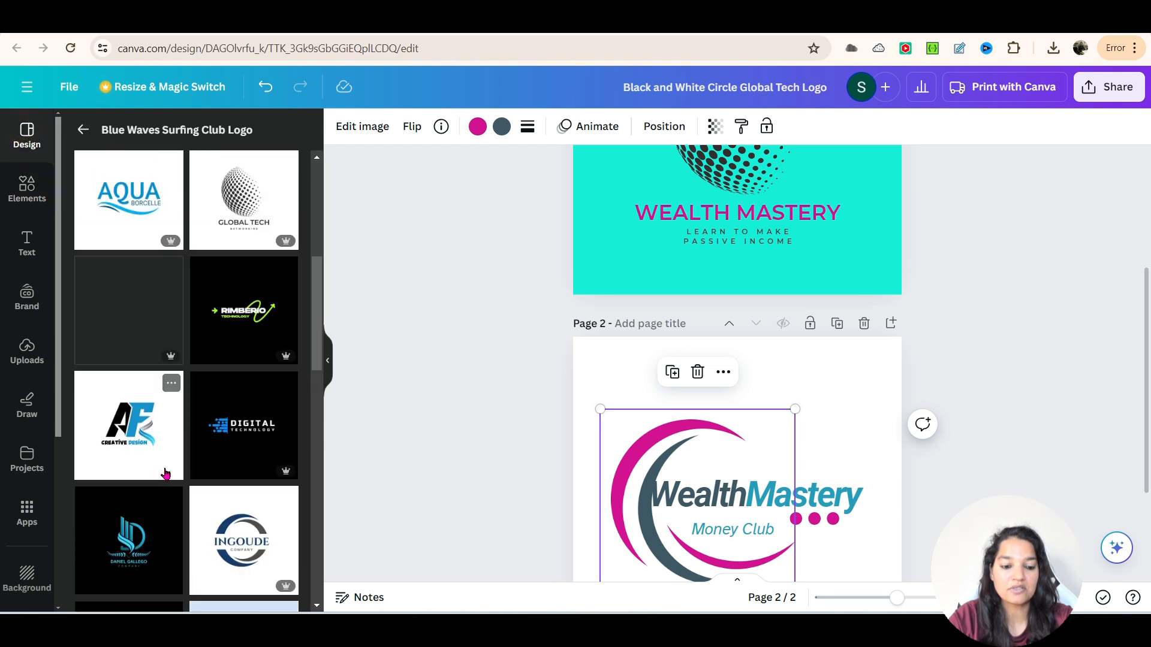
scroll(195, 509, "down", 4)
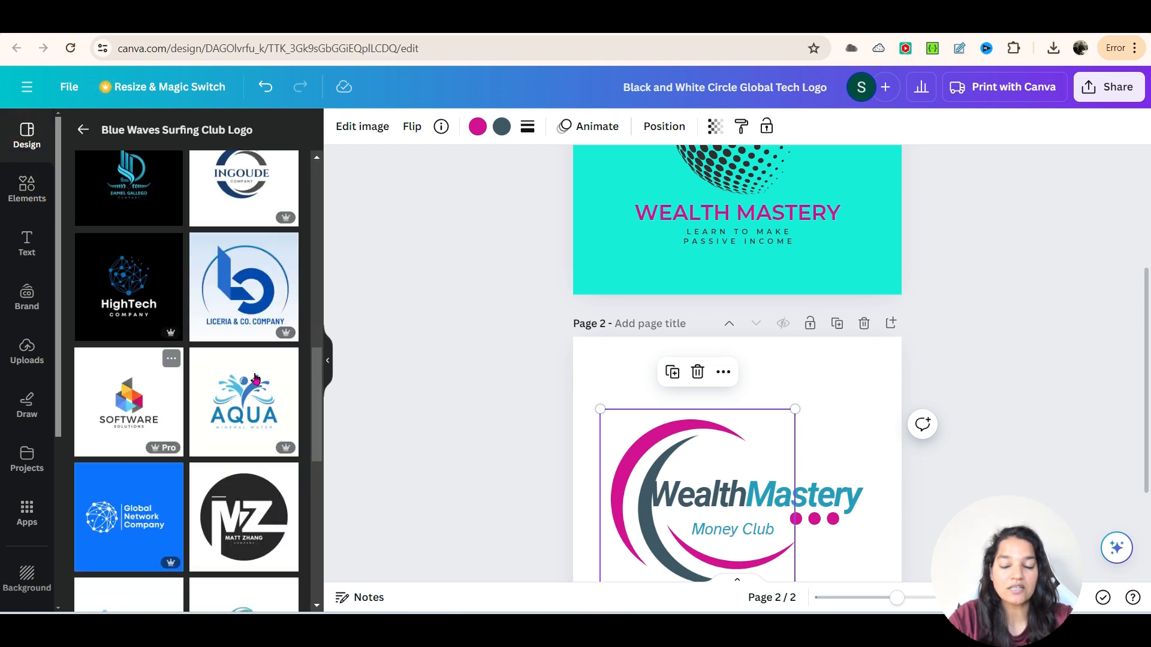